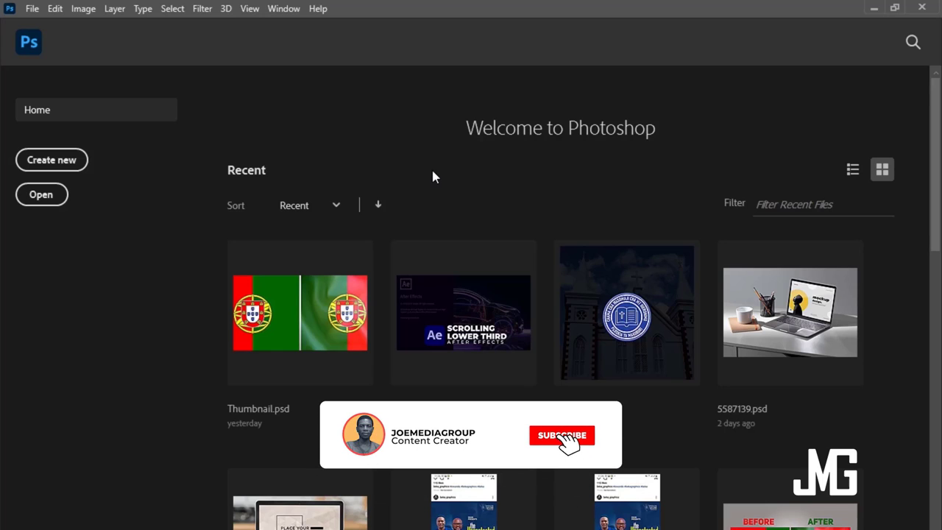
Step: Scroll the Home screen's recent files and check the Sort options without changing the order
scroll(490, 203, down, 5)
scroll(490, 204, down, 5)
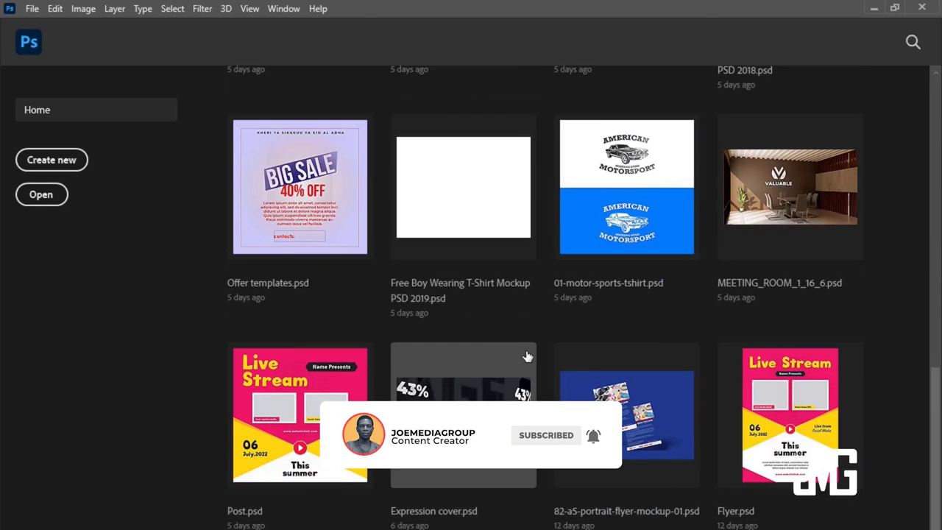
scroll(526, 356, up, 10)
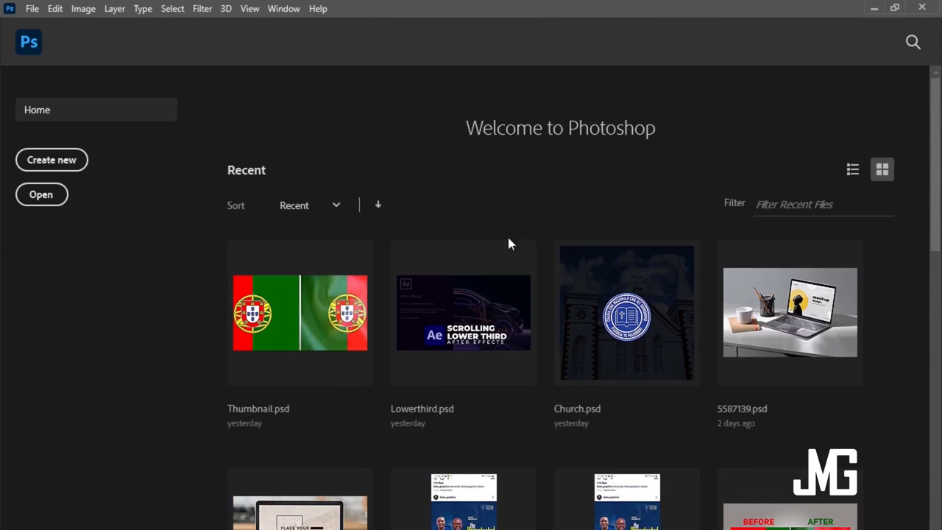
click(336, 207)
click(387, 146)
Step: Start a new document and browse the Saved, Photo, Print, Art & Illustration and Web presets
click(51, 163)
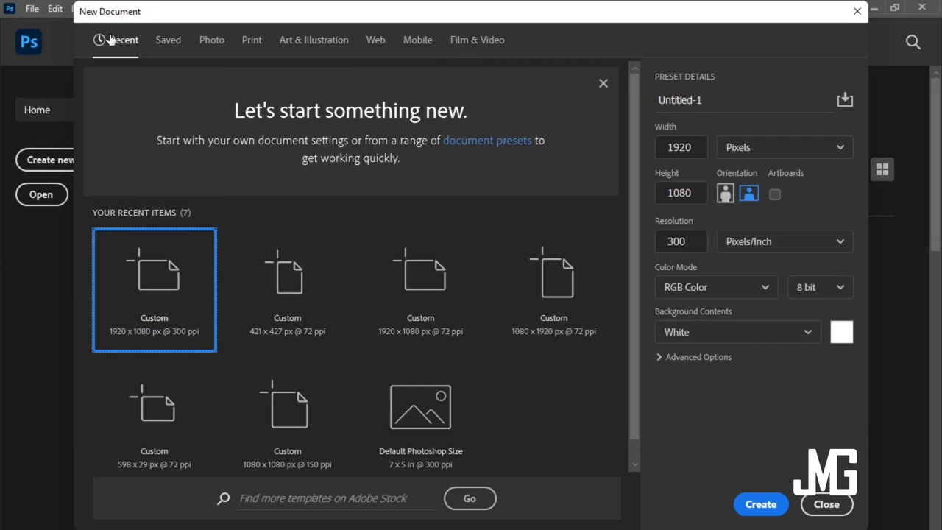
click(171, 42)
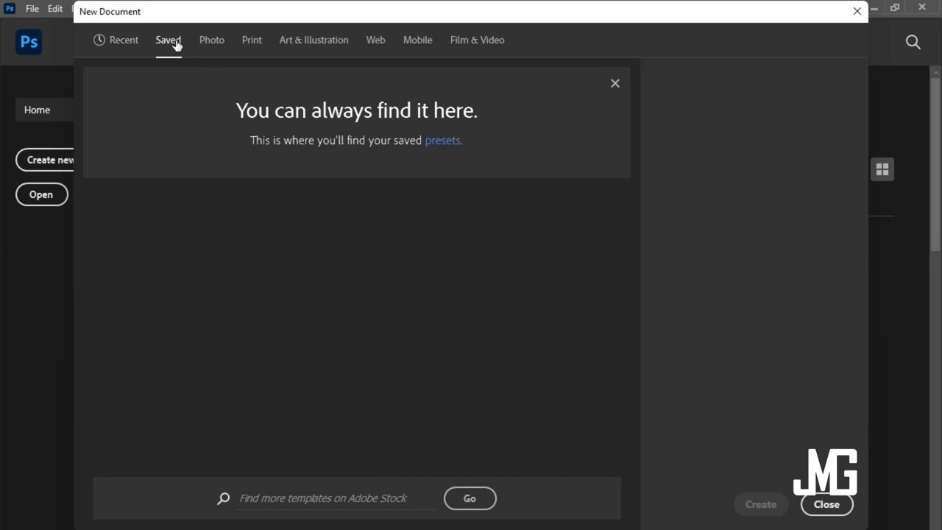
click(213, 43)
mouse_move(421, 155)
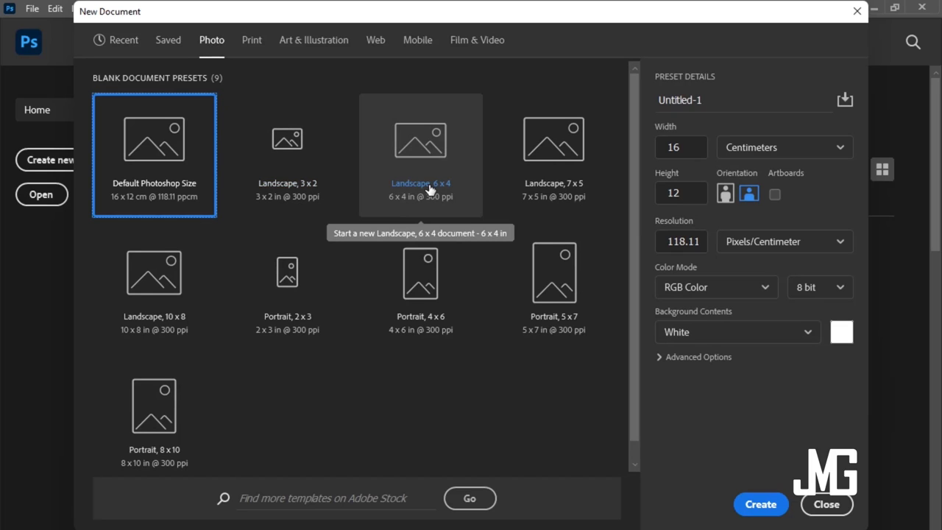
click(252, 45)
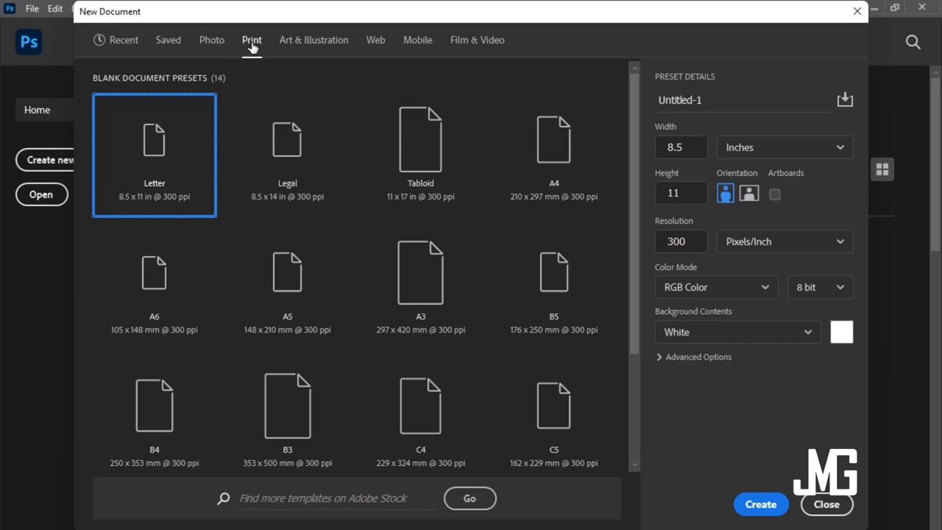
scroll(449, 280, down, 2)
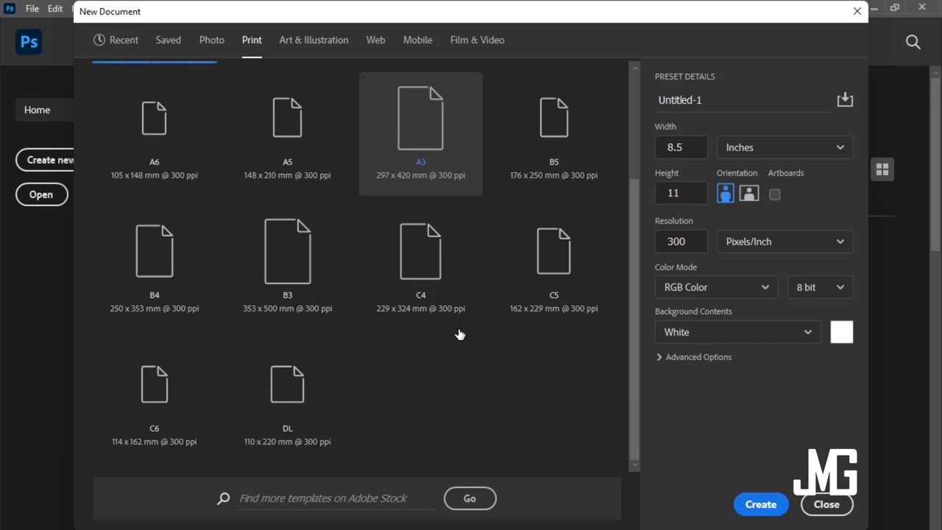
scroll(456, 323, up, 2)
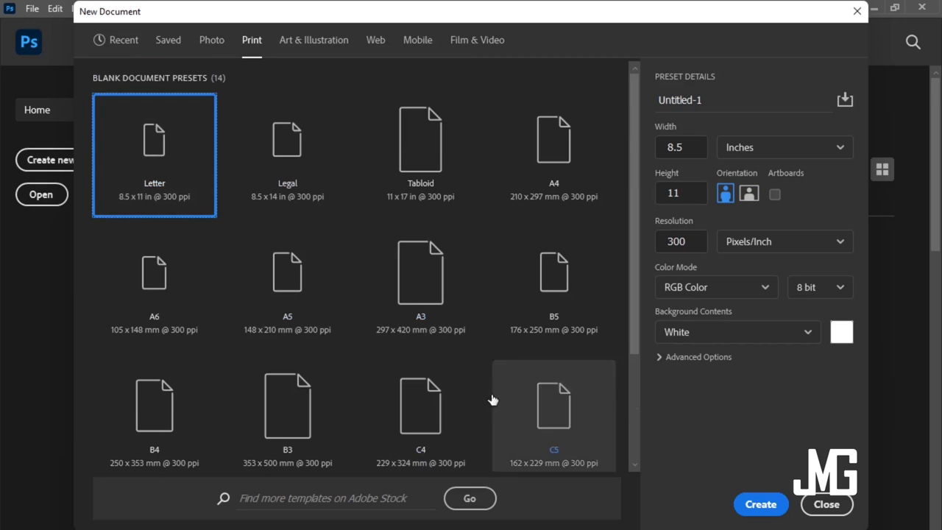
scroll(465, 412, down, 2)
scroll(465, 414, up, 2)
click(315, 42)
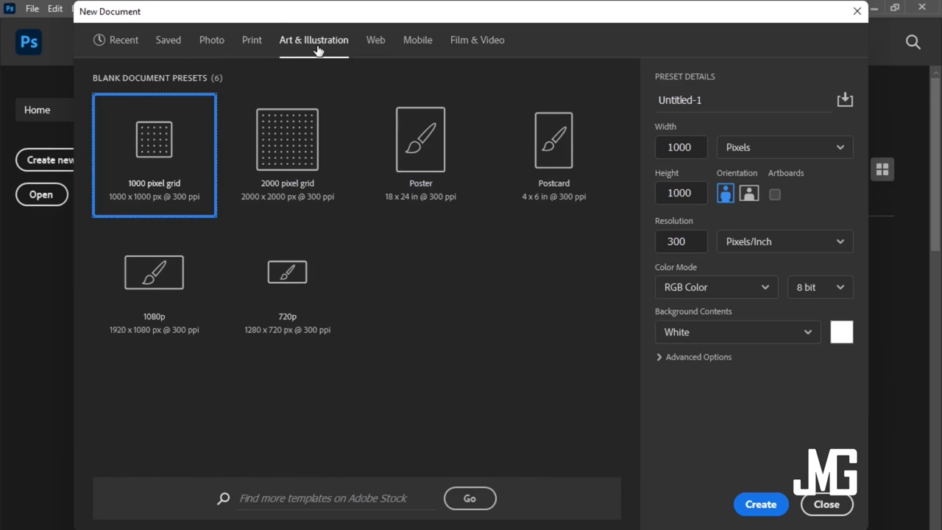
click(376, 42)
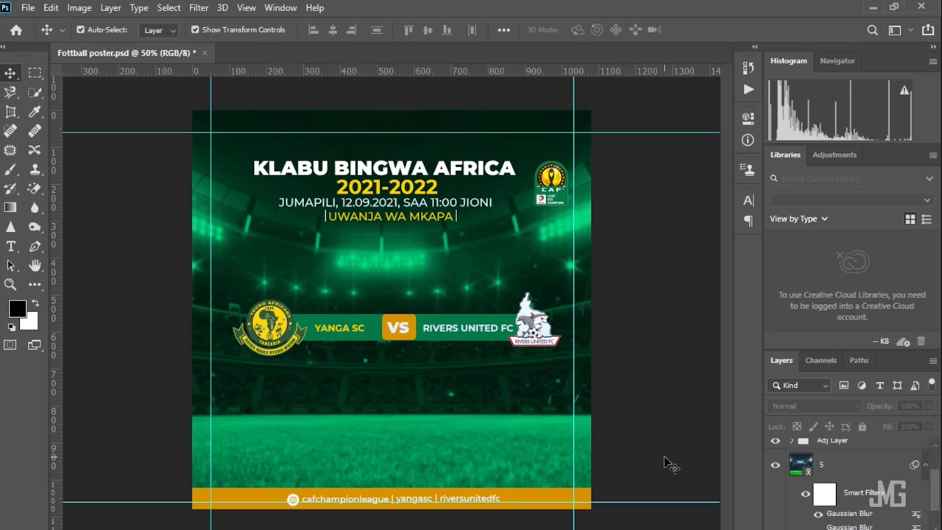
Step: Start a new document from File > New and name it 'Poster design'
click(28, 8)
click(41, 23)
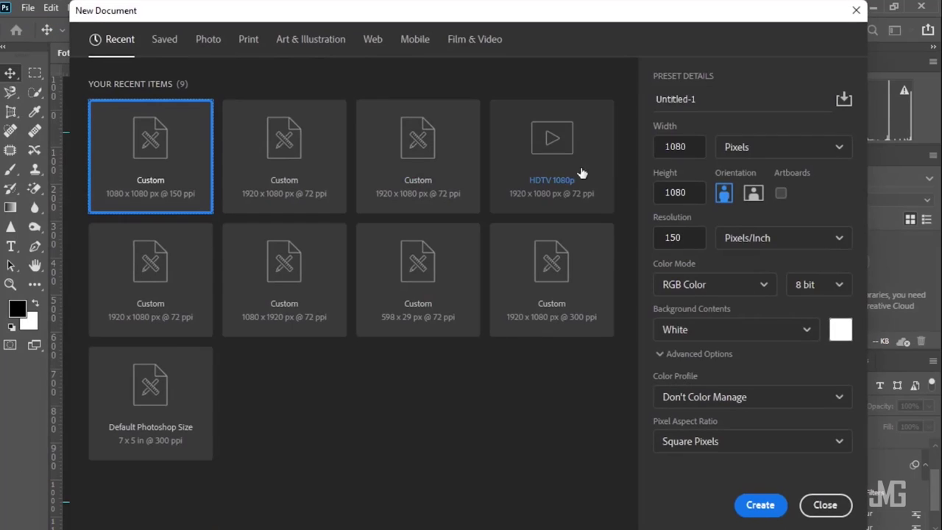
click(666, 99)
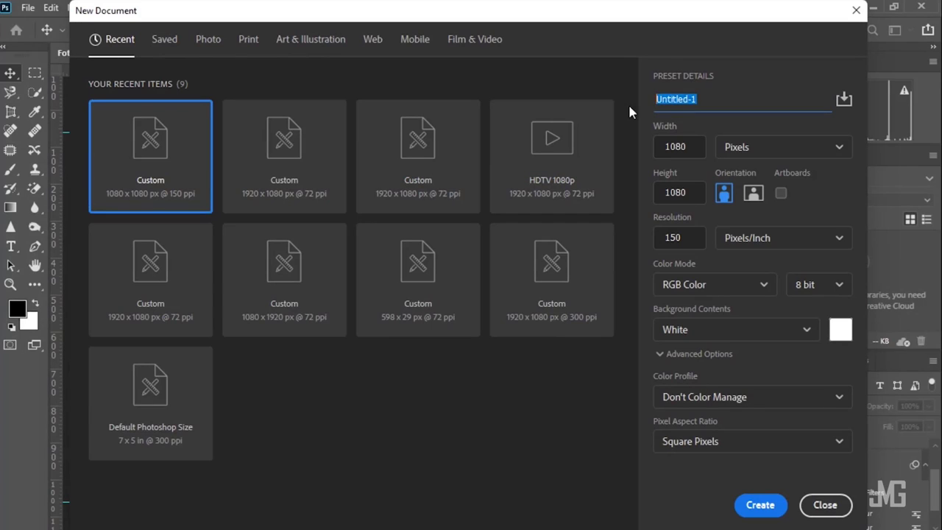
text(Poster design)
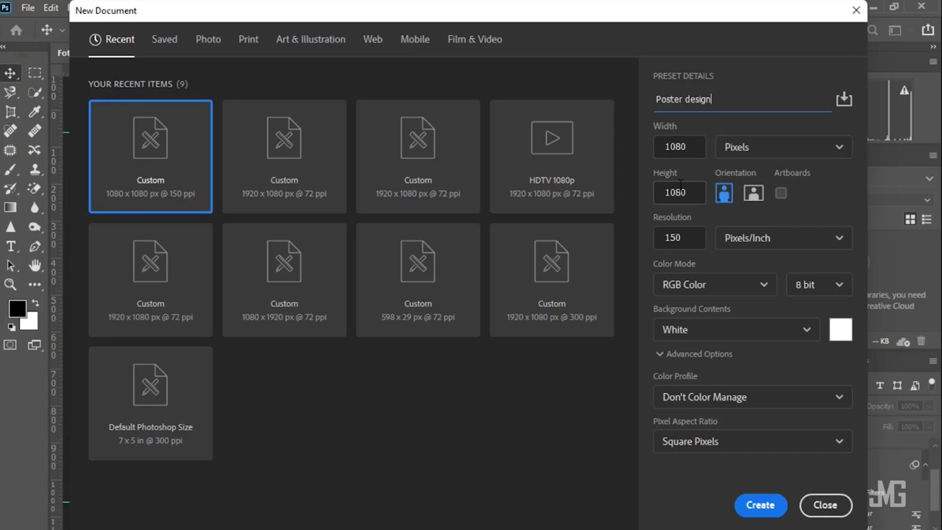
Step: Keep 150 ppi, RGB Color and a white background, then create the document
click(690, 245)
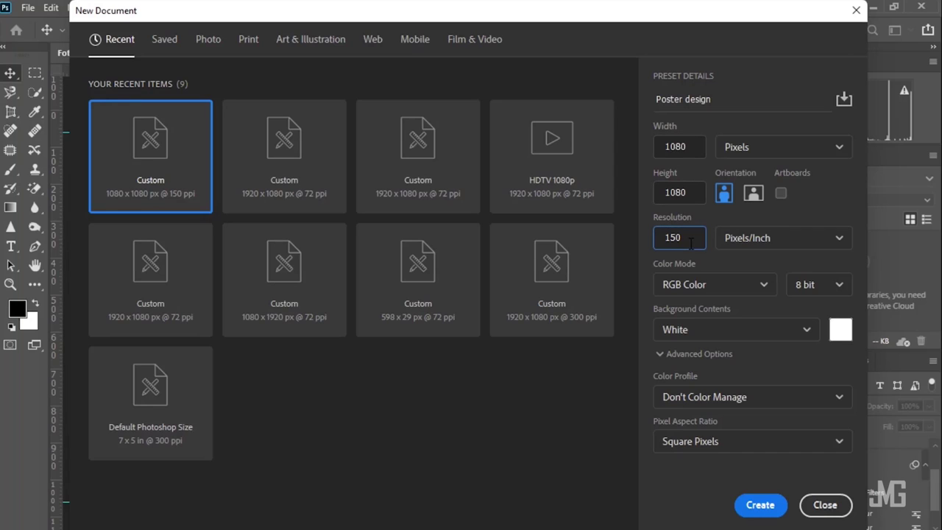
click(729, 288)
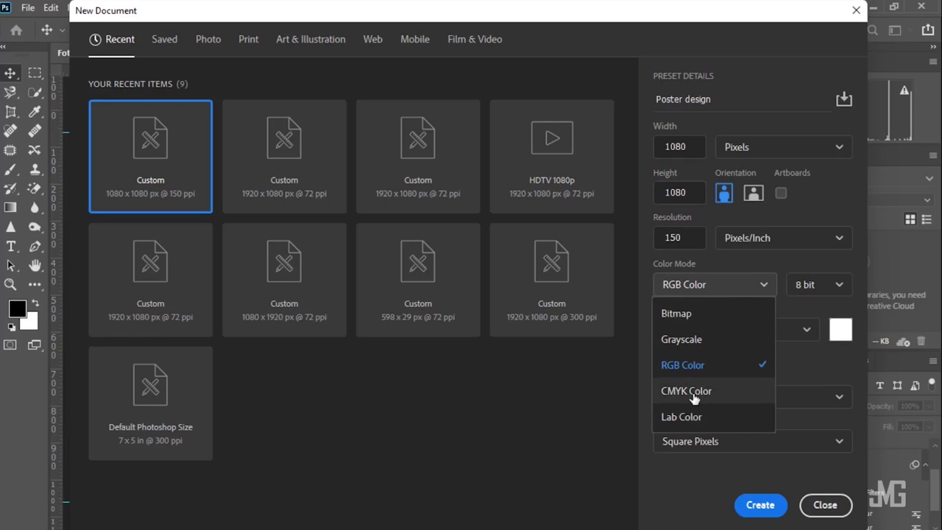
click(726, 390)
click(711, 284)
click(688, 364)
click(718, 331)
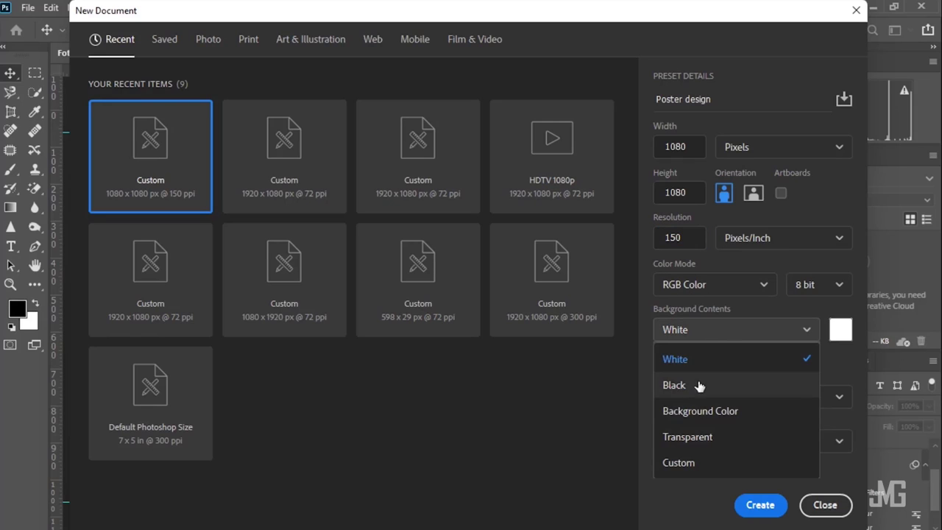
click(725, 330)
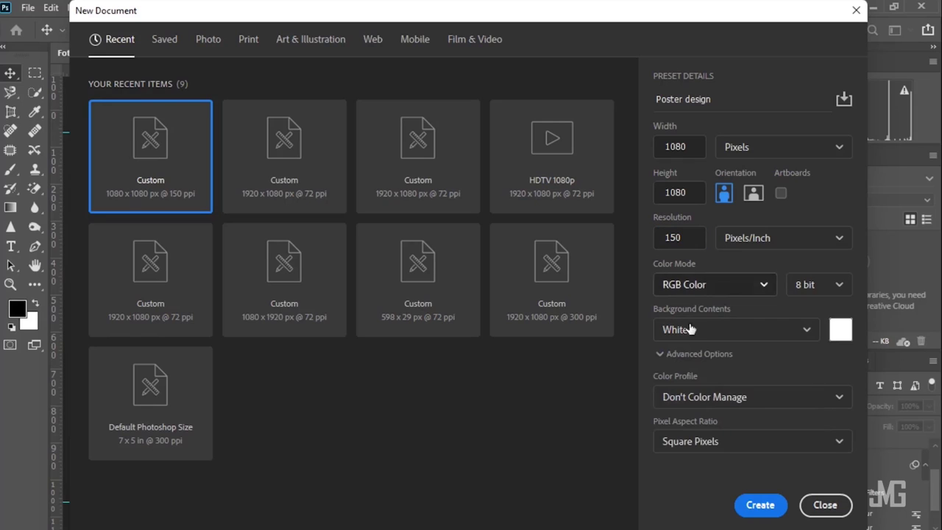
click(760, 505)
click(125, 53)
click(285, 53)
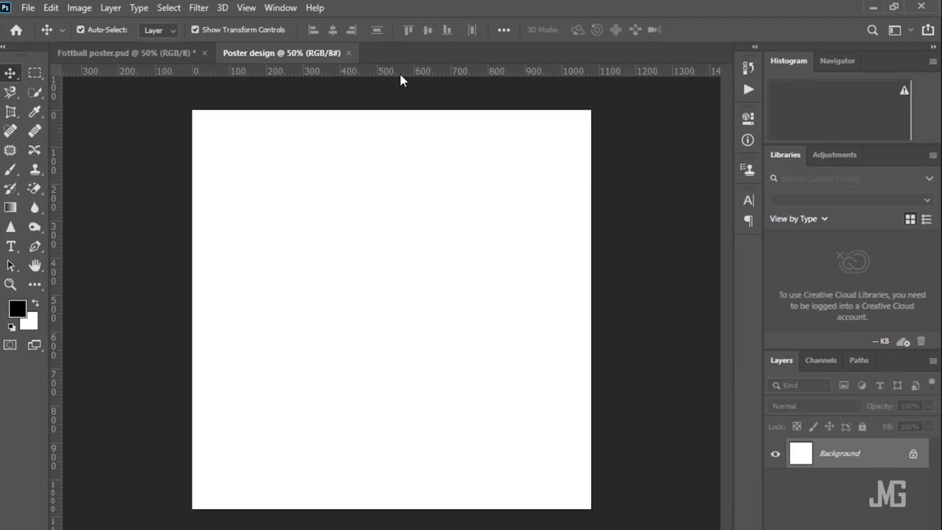
drag(399, 70, 410, 125)
drag(53, 221, 209, 221)
drag(53, 243, 571, 223)
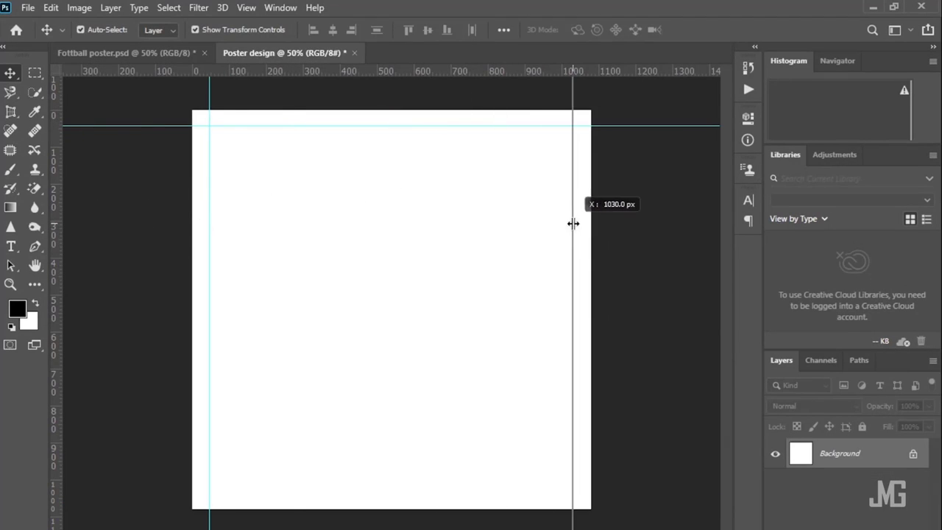
mouse_move(400, 71)
mouse_down()
mouse_move(400, 253)
mouse_move(432, 494)
mouse_up()
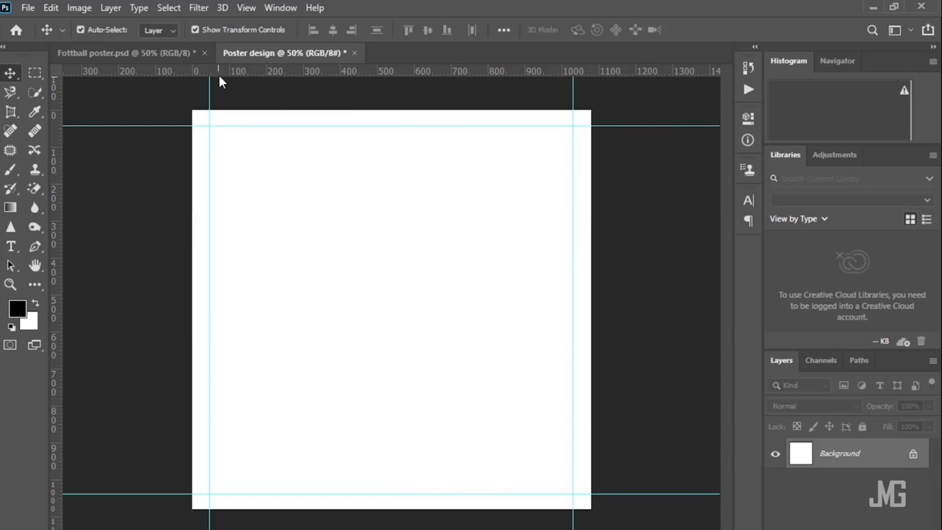
key(ctrl+Tab)
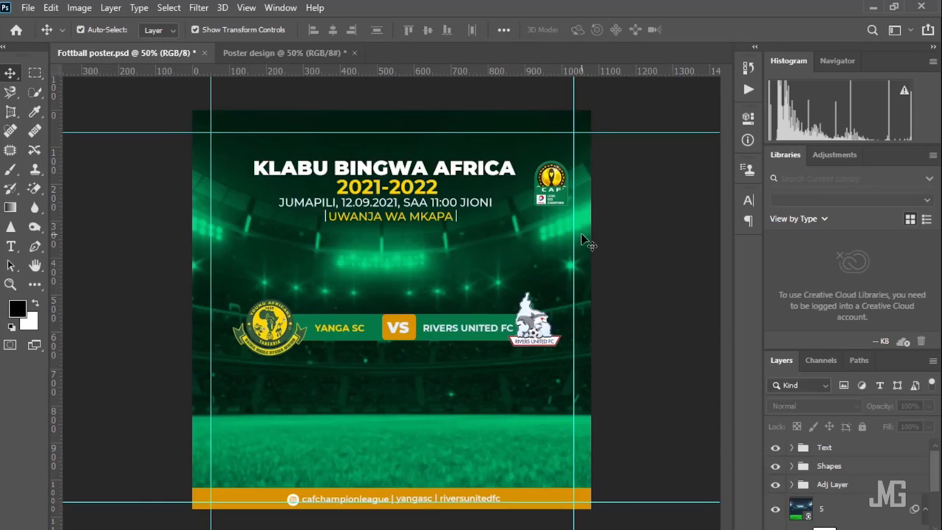
click(824, 448)
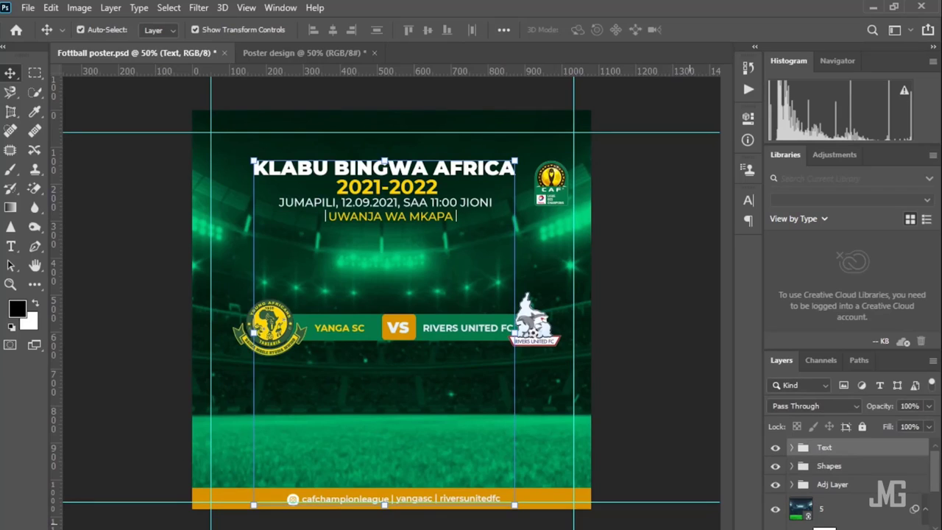
click(776, 449)
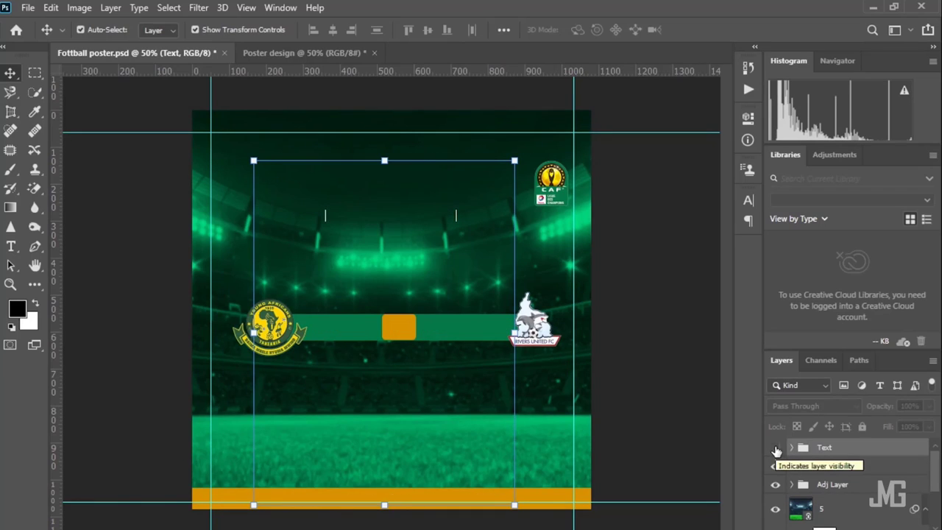
click(776, 449)
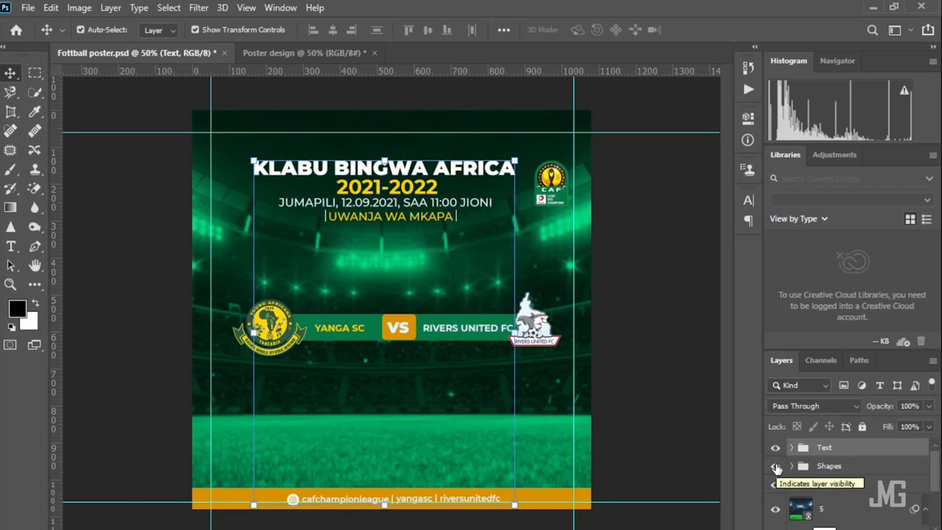
click(776, 467)
click(776, 467)
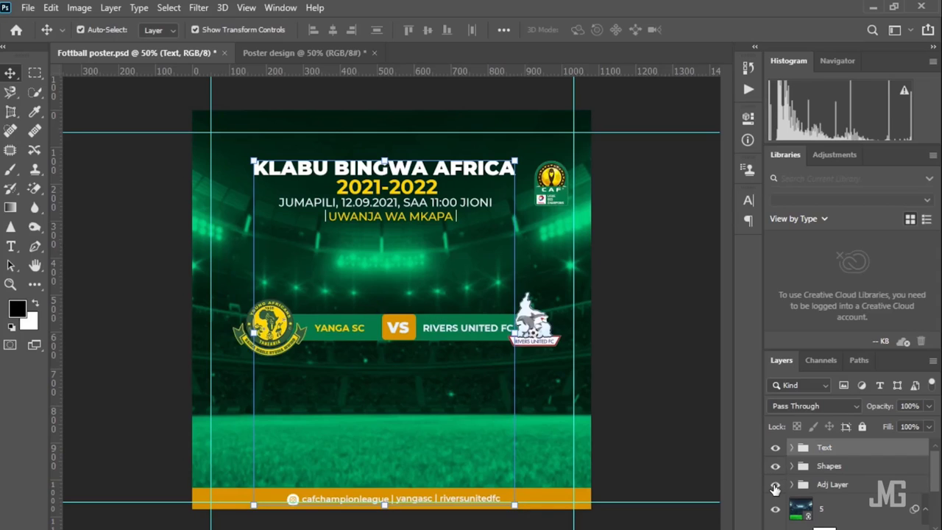
click(775, 486)
click(775, 486)
scroll(777, 490, down, 1)
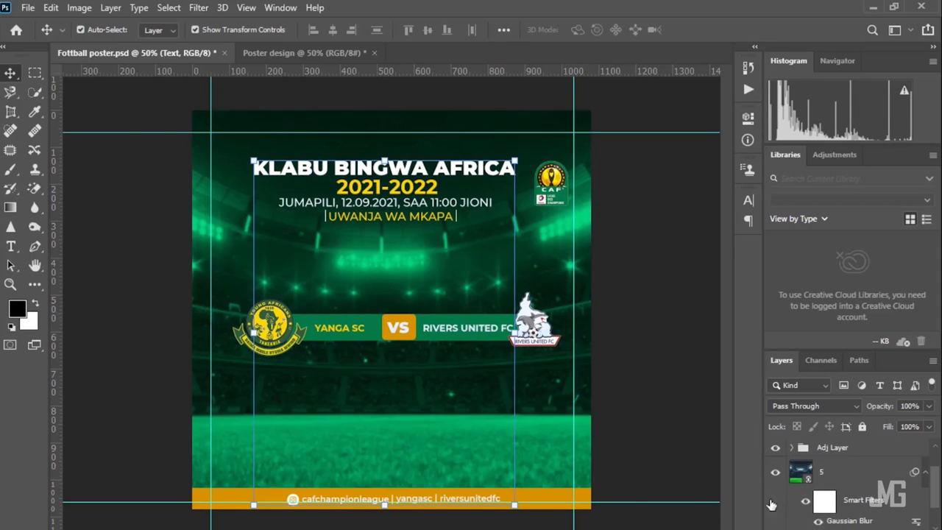
click(776, 475)
click(775, 474)
scroll(777, 516, down, 1)
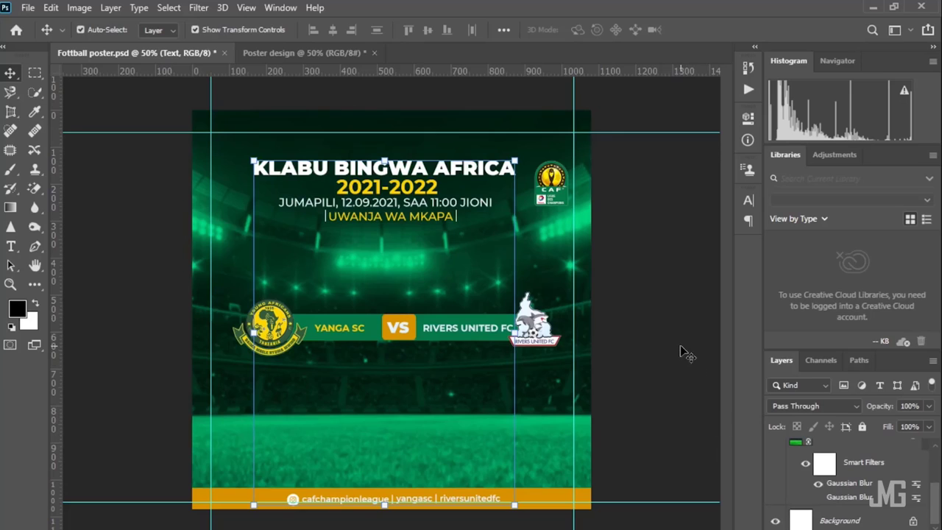
click(622, 354)
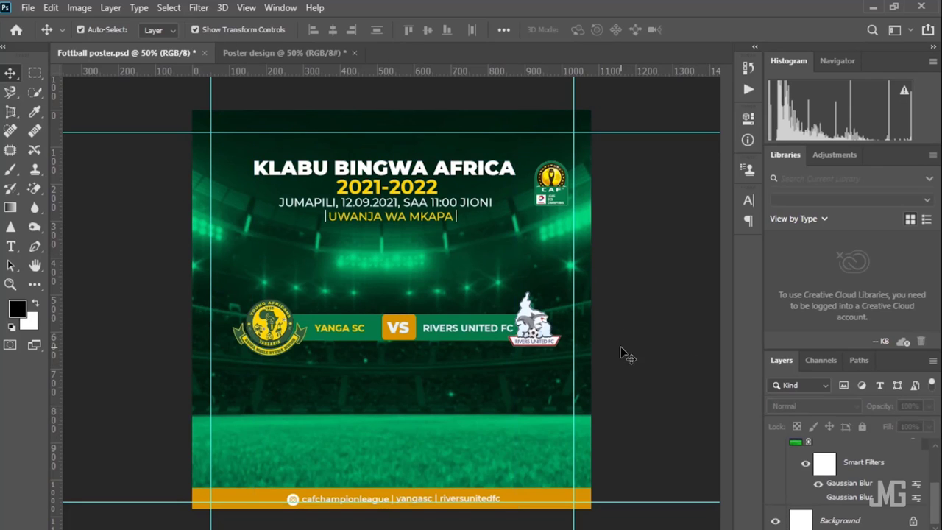
Step: Save the poster to this computer under the name 'Hatua za kufanya designing'
click(28, 8)
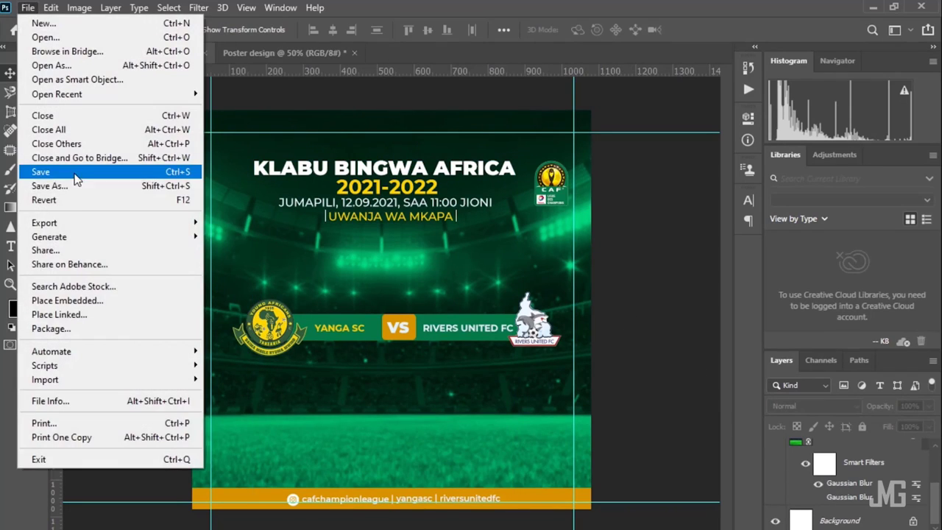
click(74, 186)
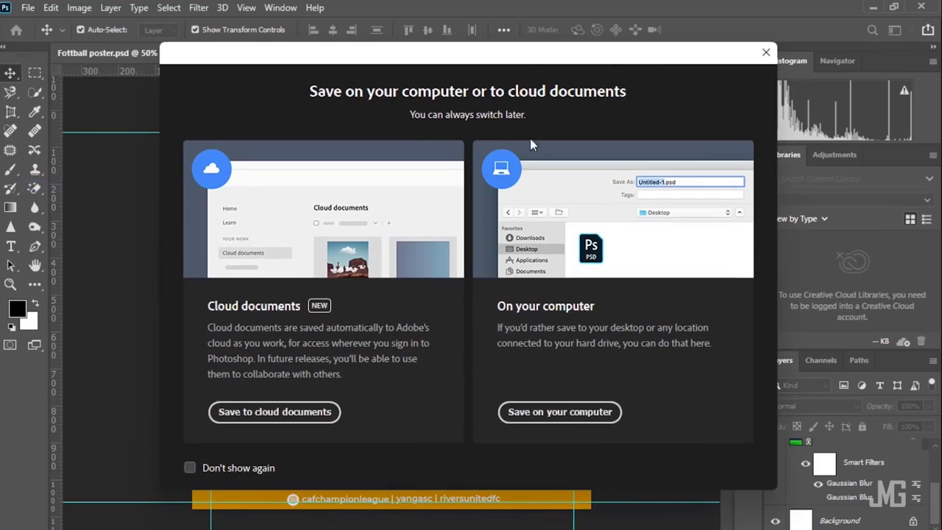
click(559, 412)
key(BackSpace)
text(Hat)
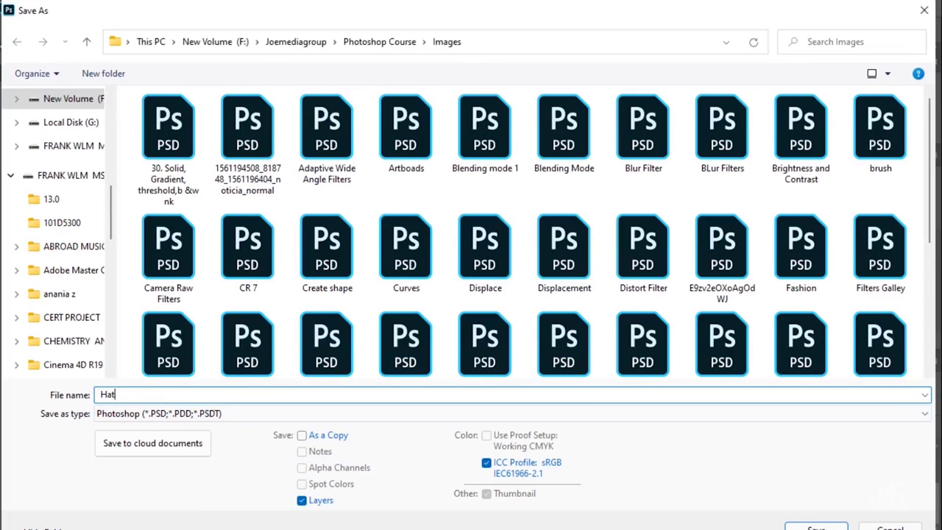
text(ua za kufanya designing)
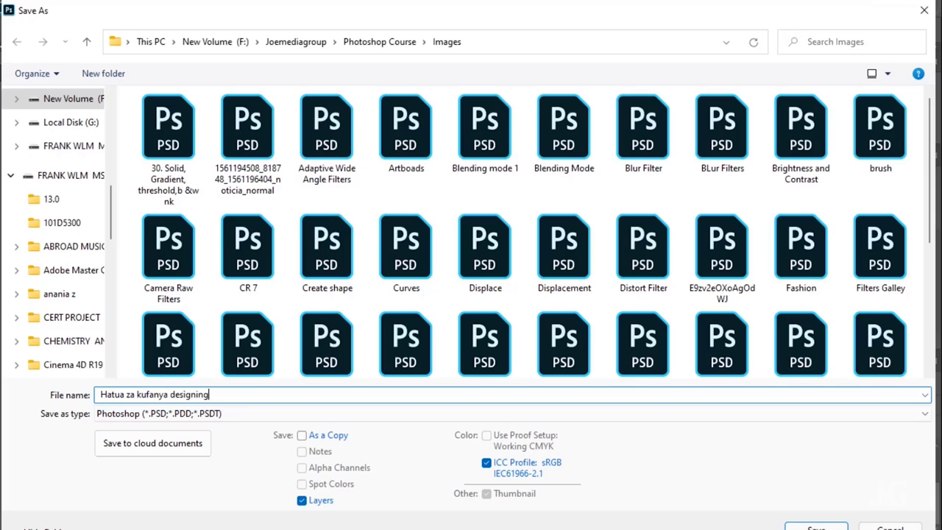
Step: Save it as a JPEG at Maximum quality 12
click(230, 414)
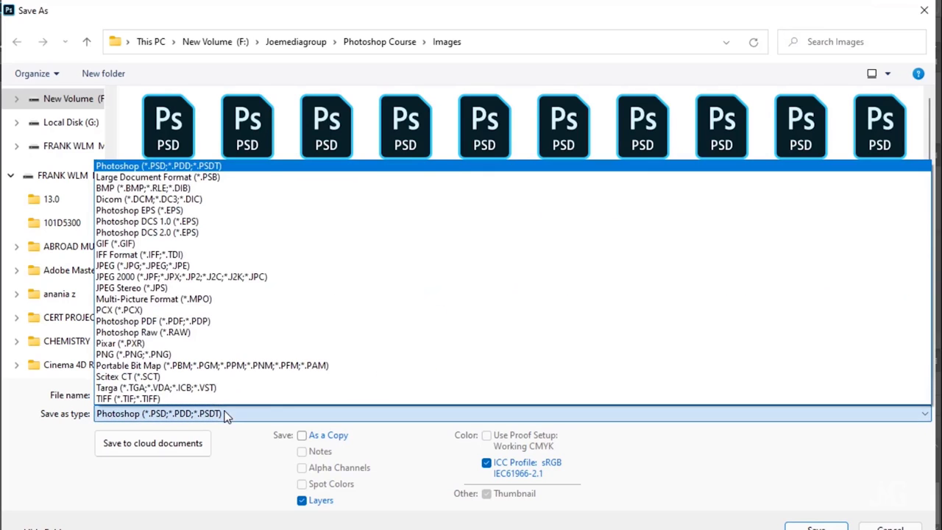
click(206, 268)
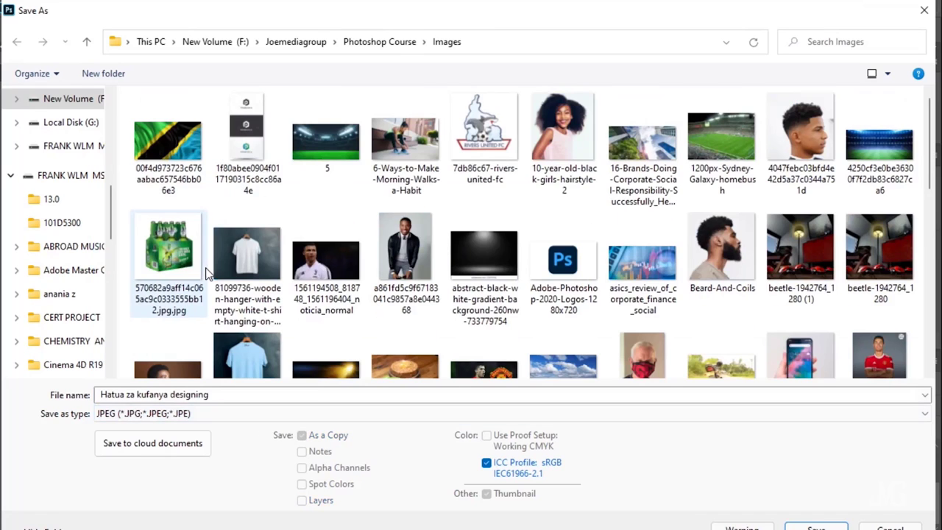
click(816, 527)
mouse_move(496, 189)
mouse_down()
mouse_move(447, 192)
mouse_move(559, 186)
mouse_up()
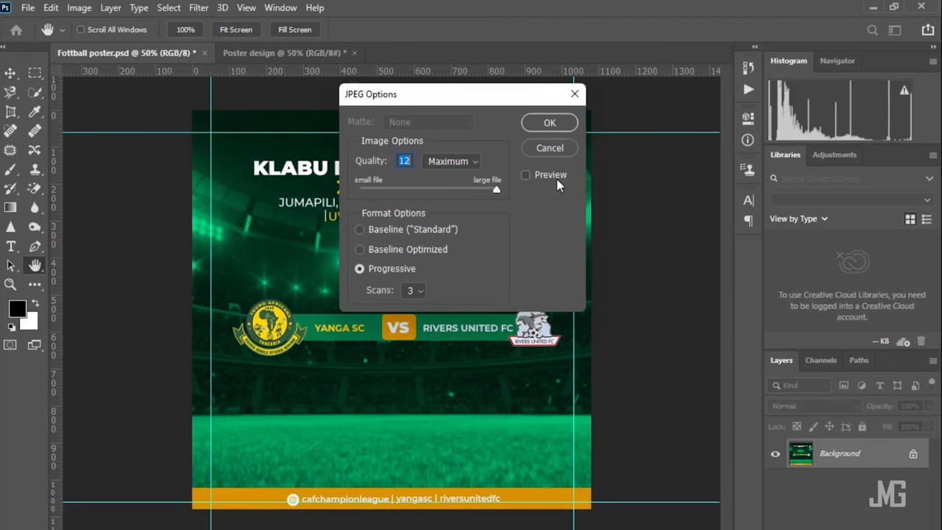
click(550, 123)
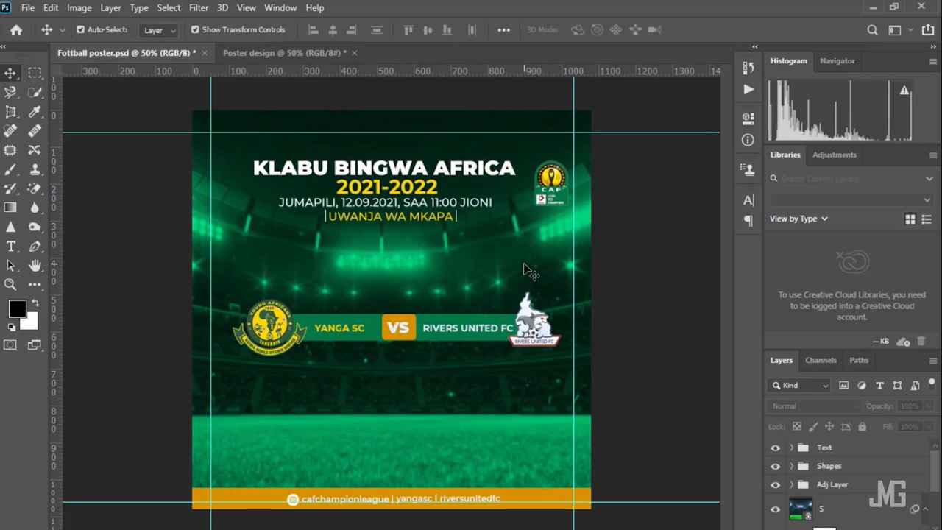
Step: Return to the Home screen, scroll the recent files and keep the Recent sort order
click(28, 8)
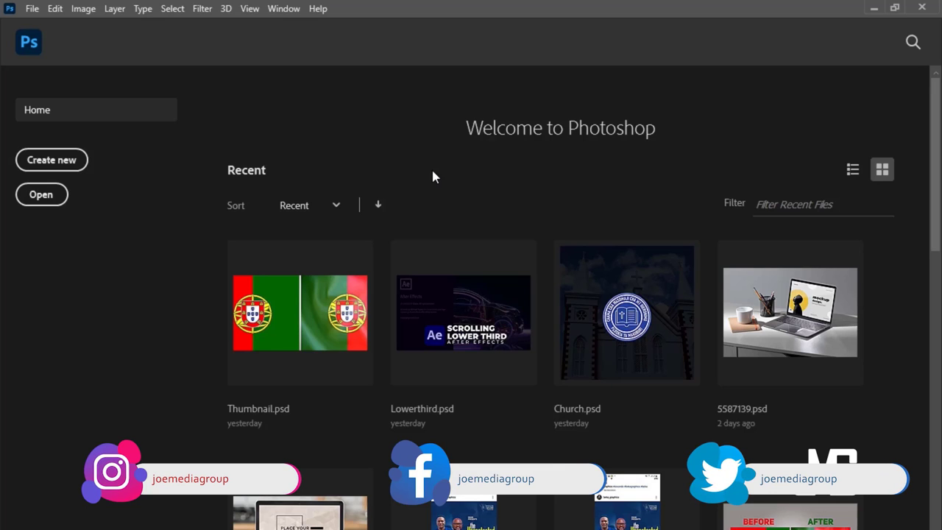
scroll(490, 204, down, 5)
scroll(490, 204, down, 5)
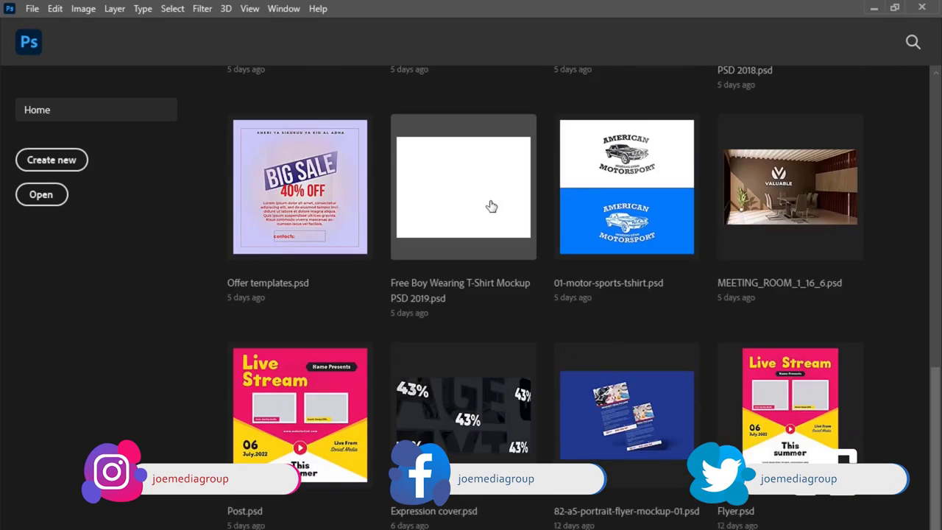
scroll(525, 358, up, 5)
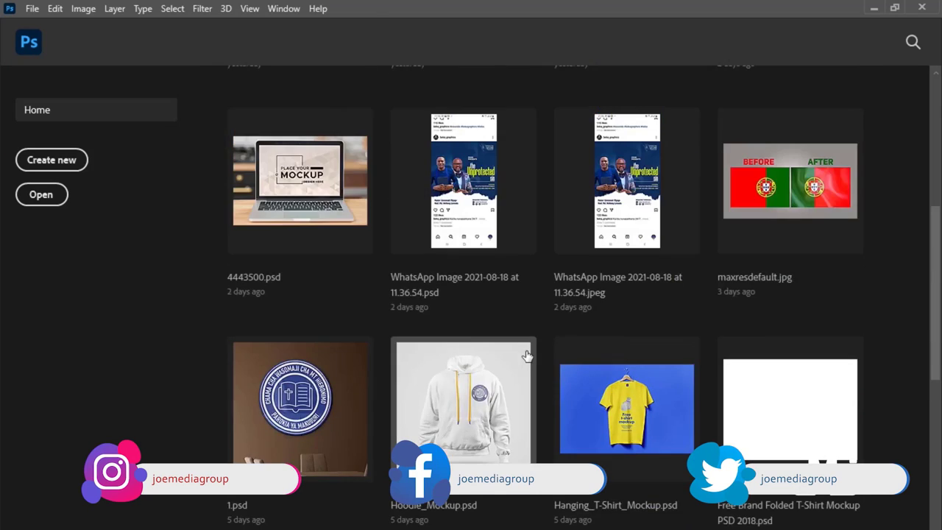
scroll(525, 357, up, 5)
scroll(527, 356, up, 1)
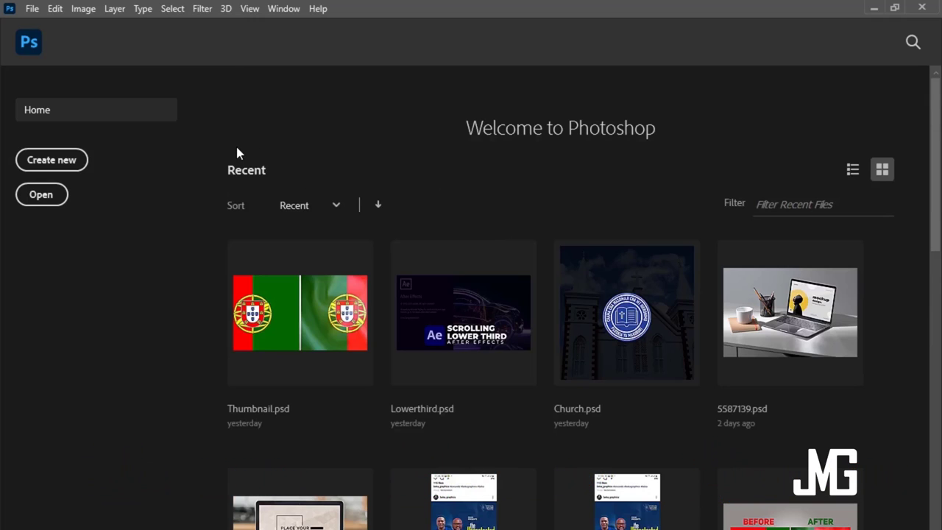
click(338, 210)
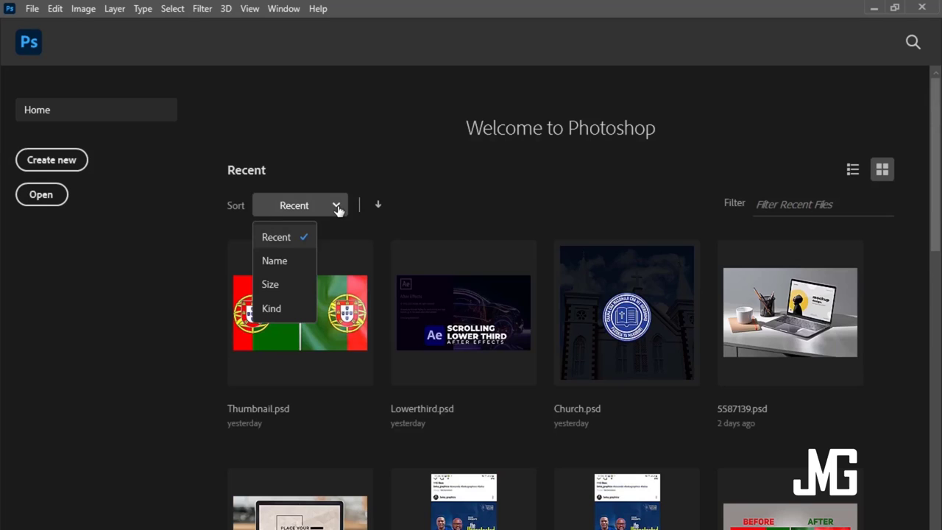
click(387, 146)
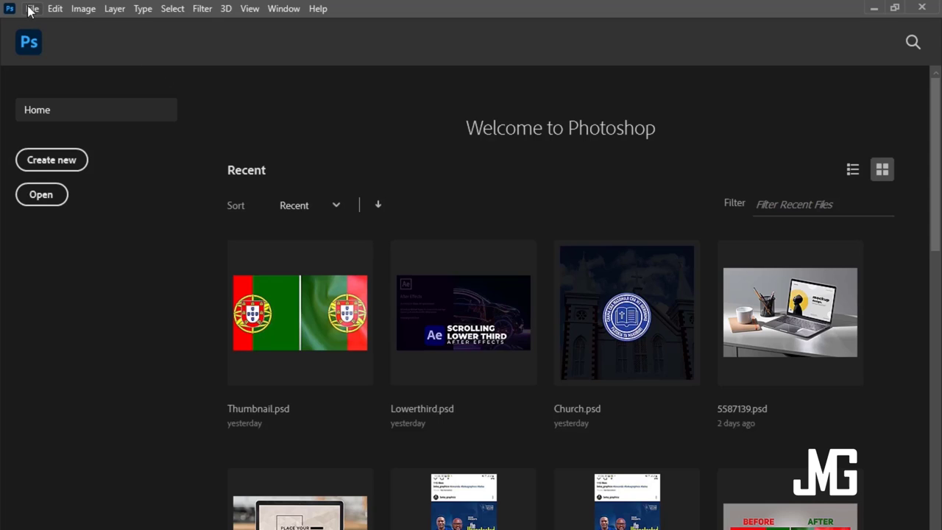
Step: Start a new document and browse the Saved, Photo and Print presets
click(51, 162)
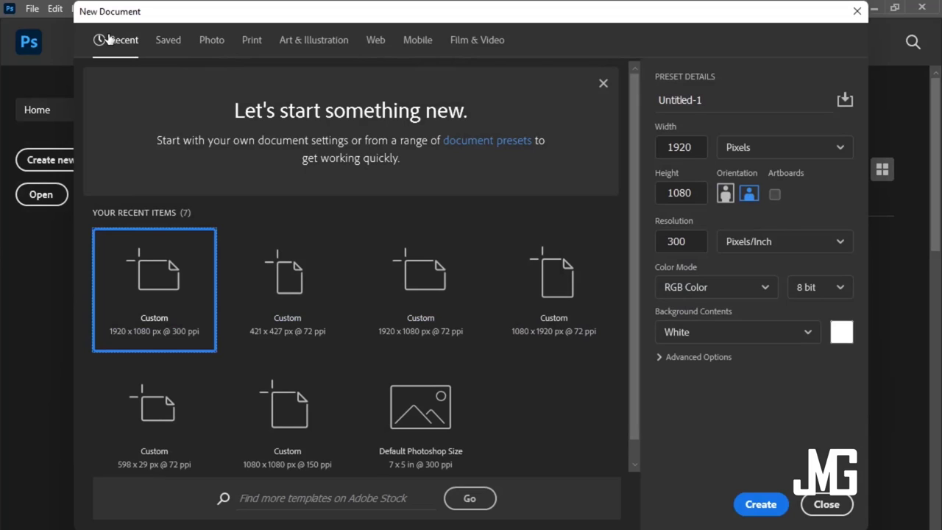
click(175, 44)
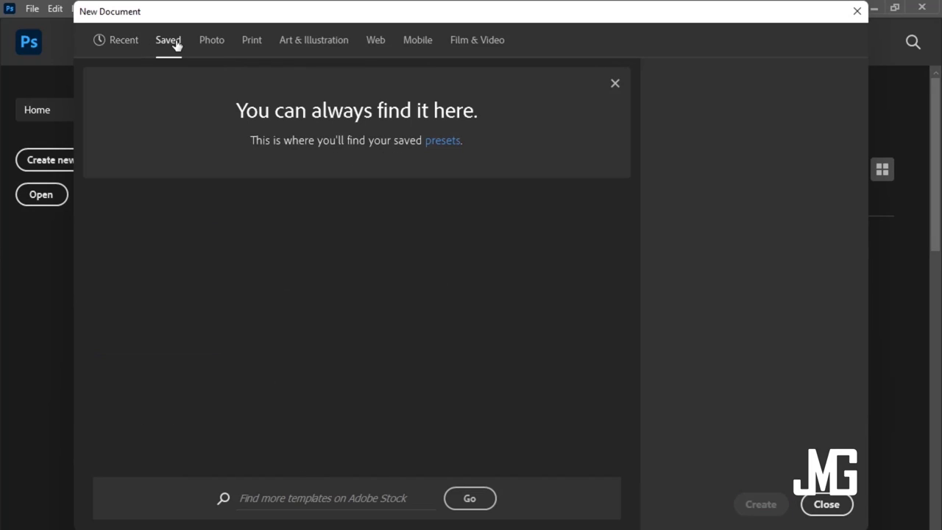
click(213, 42)
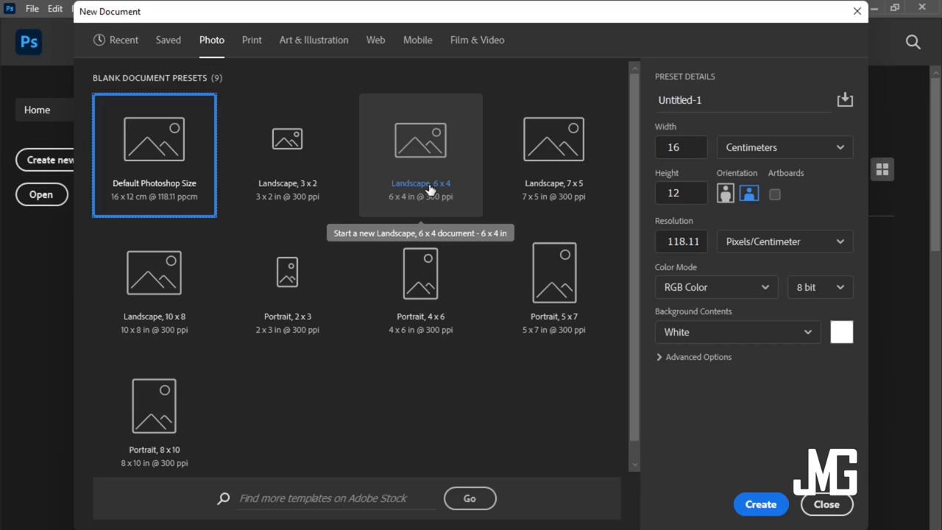
click(251, 42)
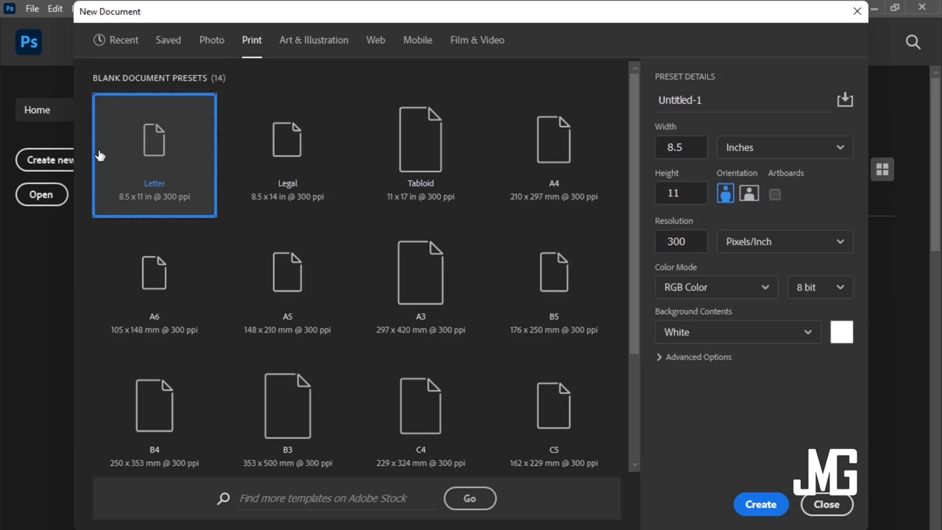
scroll(457, 334, down, 3)
scroll(459, 295, up, 3)
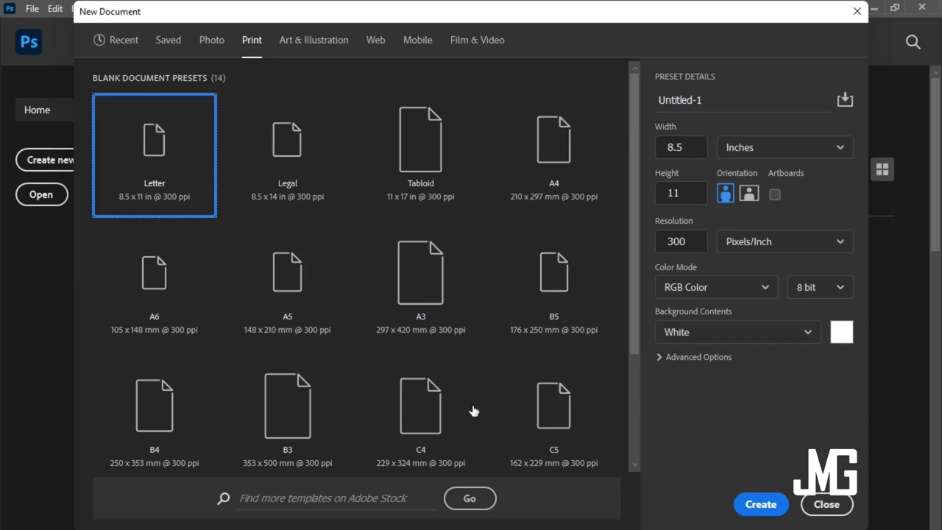
scroll(467, 412, down, 3)
scroll(464, 414, up, 3)
Step: Browse the Art & Illustration, Web and Mobile presets, ending on Film & Video's HDTV 1080p
click(318, 49)
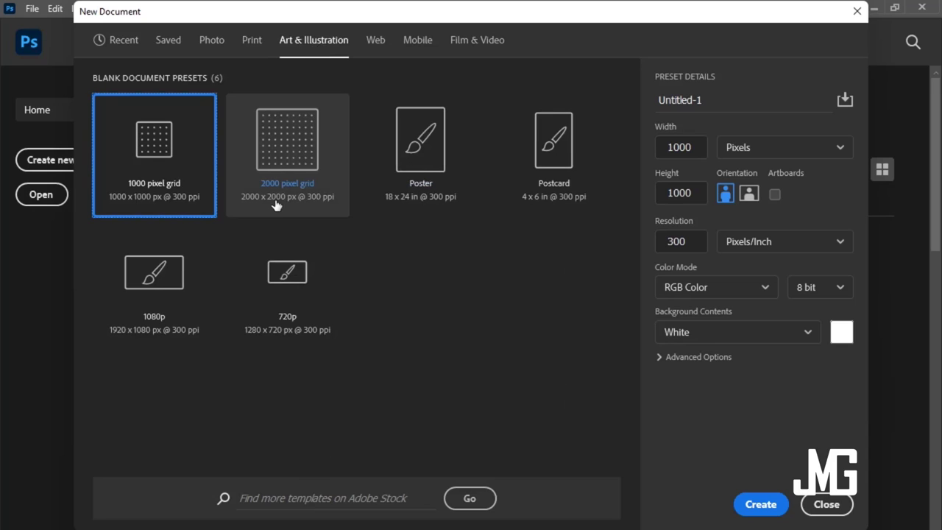
click(376, 43)
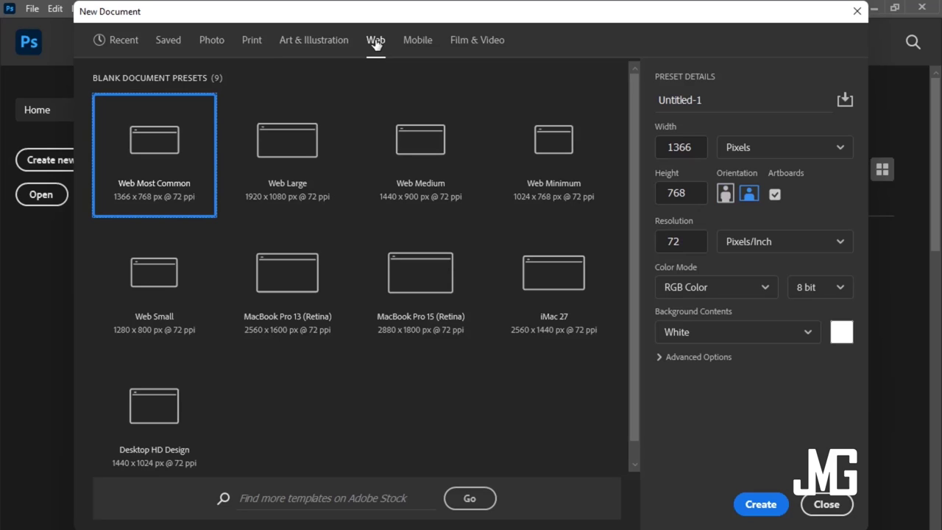
click(420, 43)
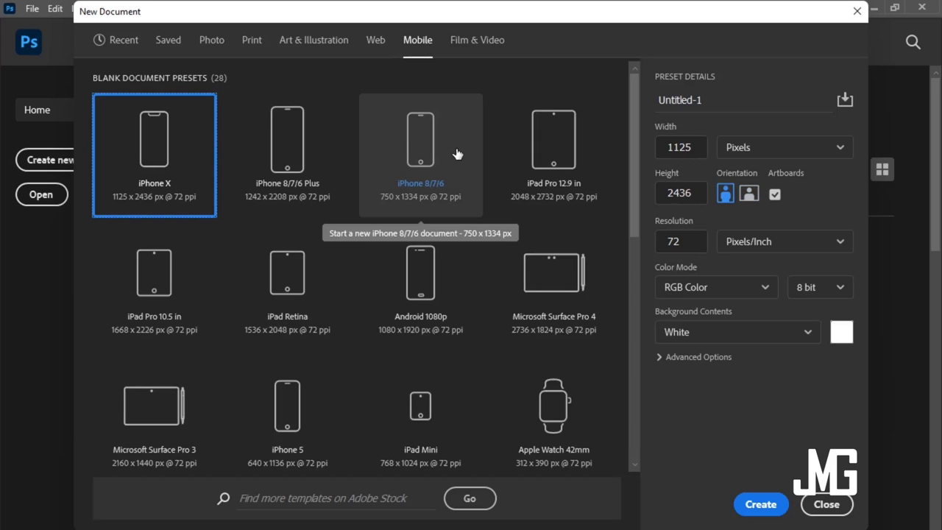
scroll(578, 423, down, 3)
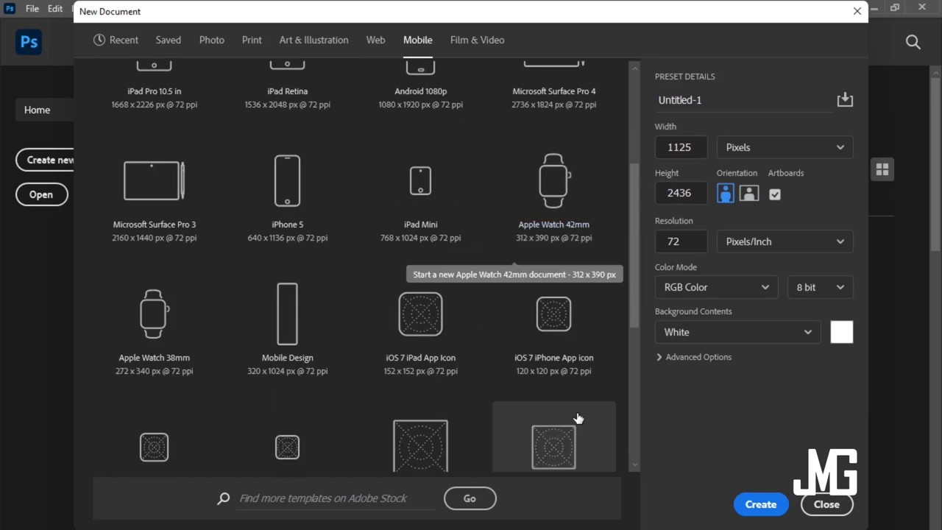
scroll(579, 418, down, 3)
scroll(579, 417, down, 2)
scroll(577, 416, up, 2)
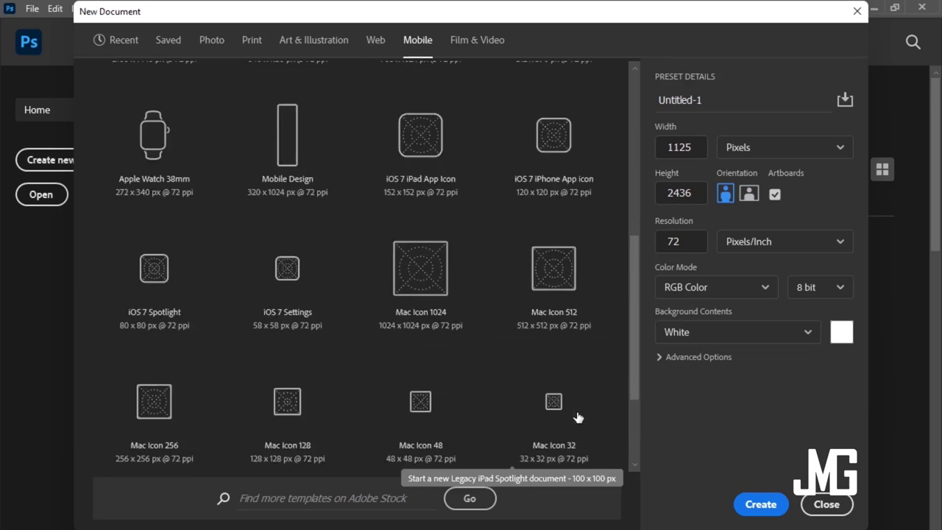
scroll(576, 417, up, 6)
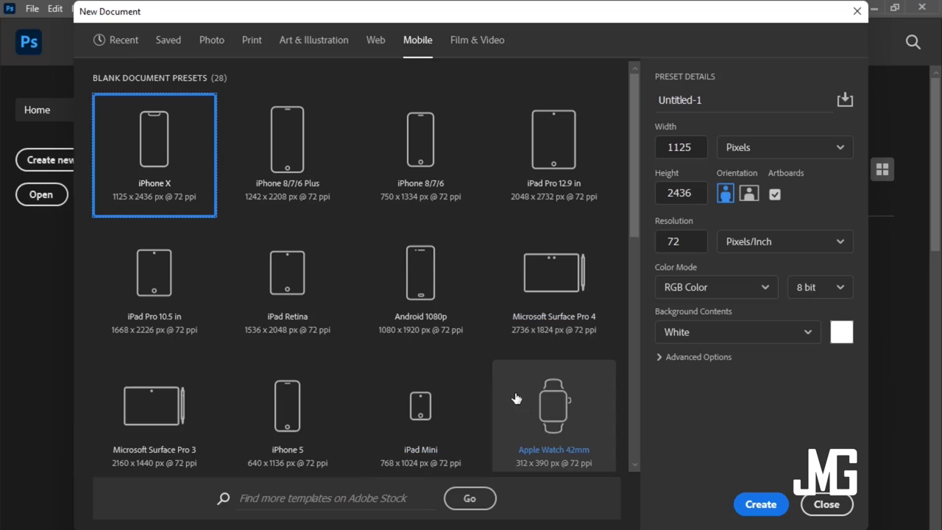
click(467, 40)
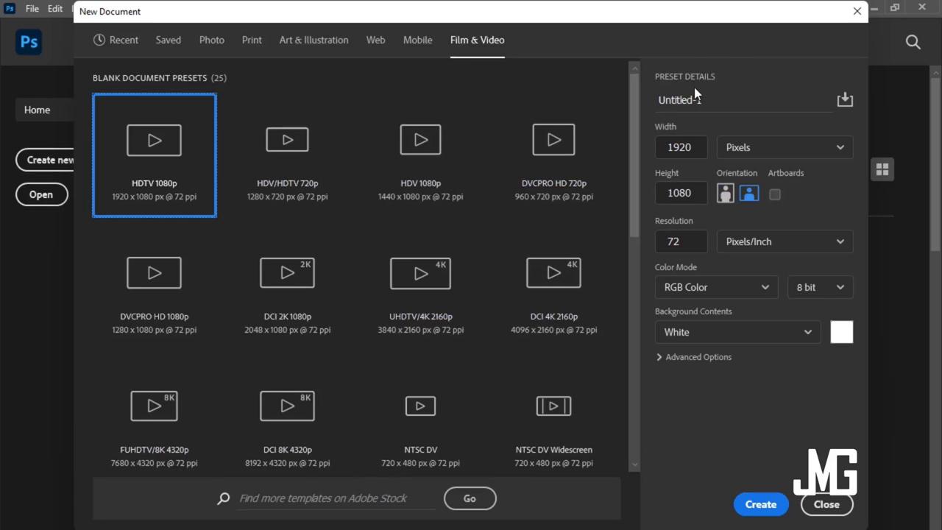
Step: Rename the untitled document to 'Project 1'
drag(715, 106, 661, 103)
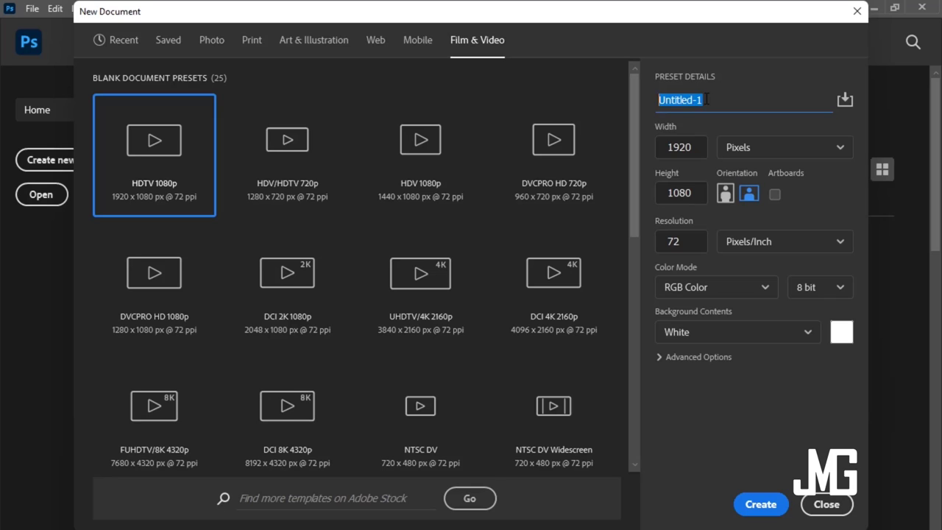
text(P)
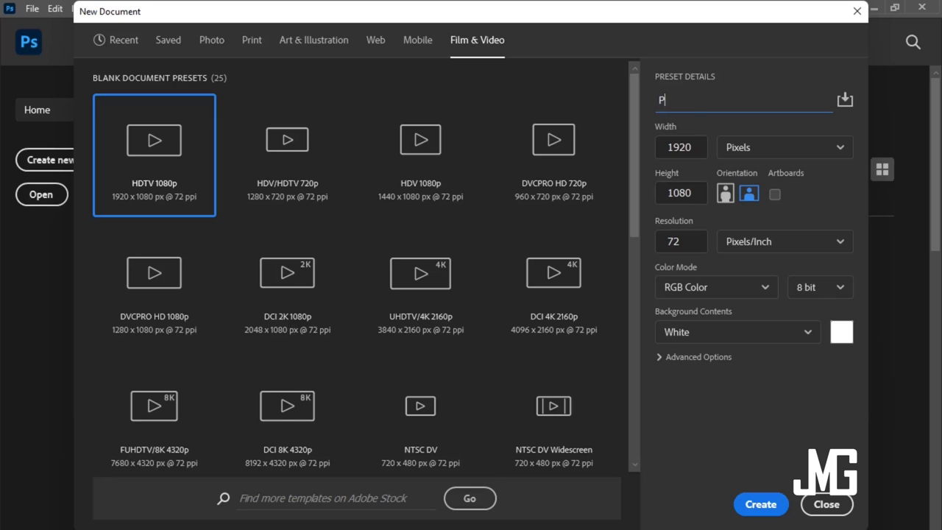
text(T)
key(BackSpace)
text(r)
text(oject)
text( 1)
Step: Keep the width in pixels and the landscape orientation after briefly trying portrait
double_click(681, 147)
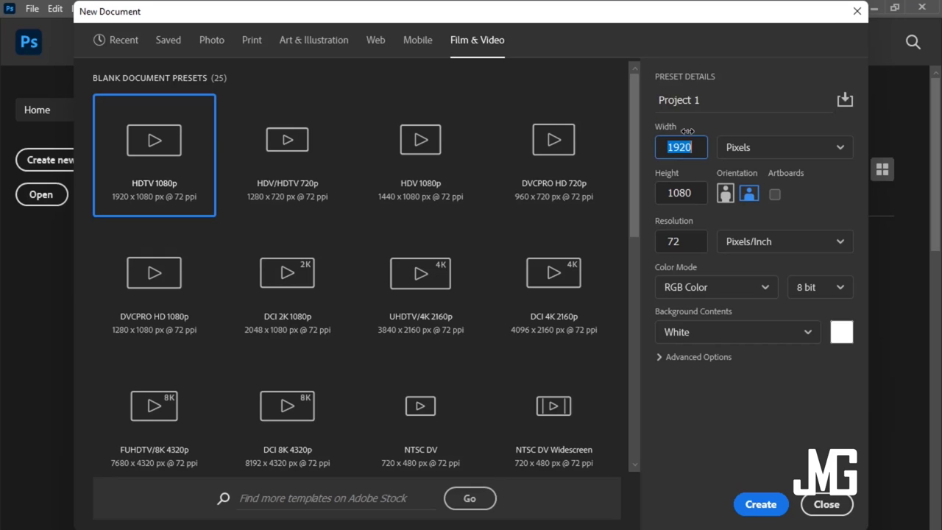
click(712, 151)
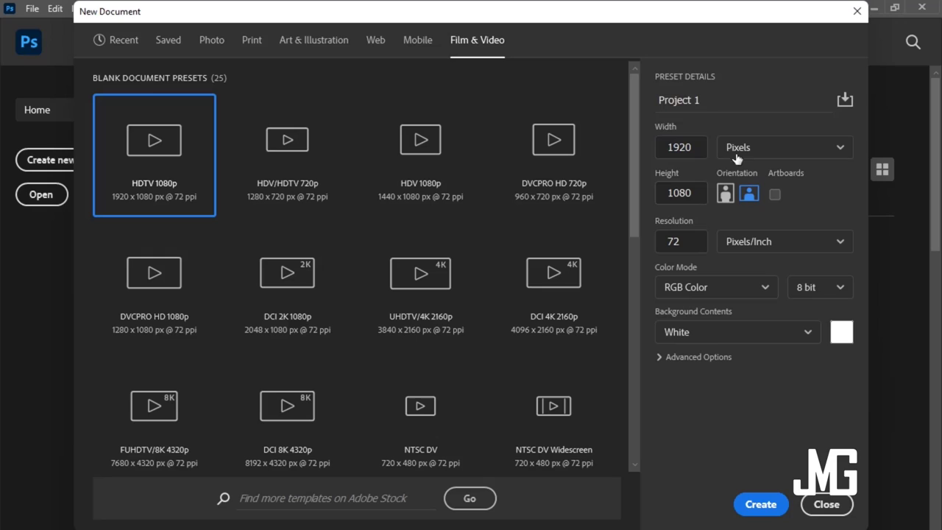
click(780, 145)
click(767, 175)
click(726, 194)
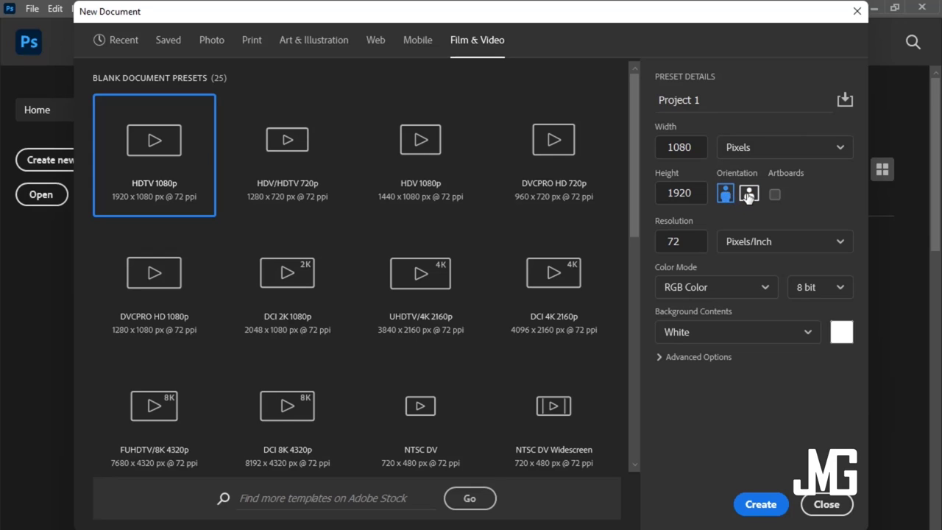
click(748, 194)
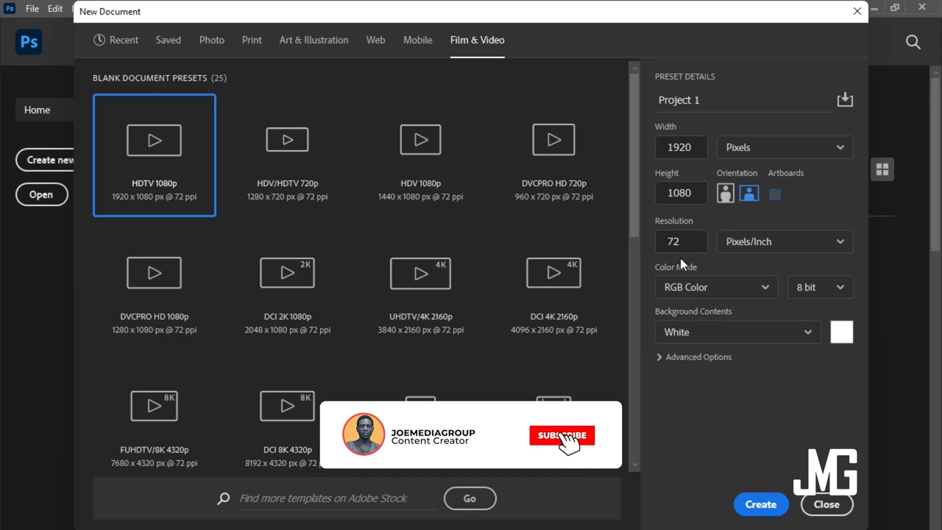
Step: Create the 1920 x 1080 Project 1 document and show the toolbar in two columns
click(761, 506)
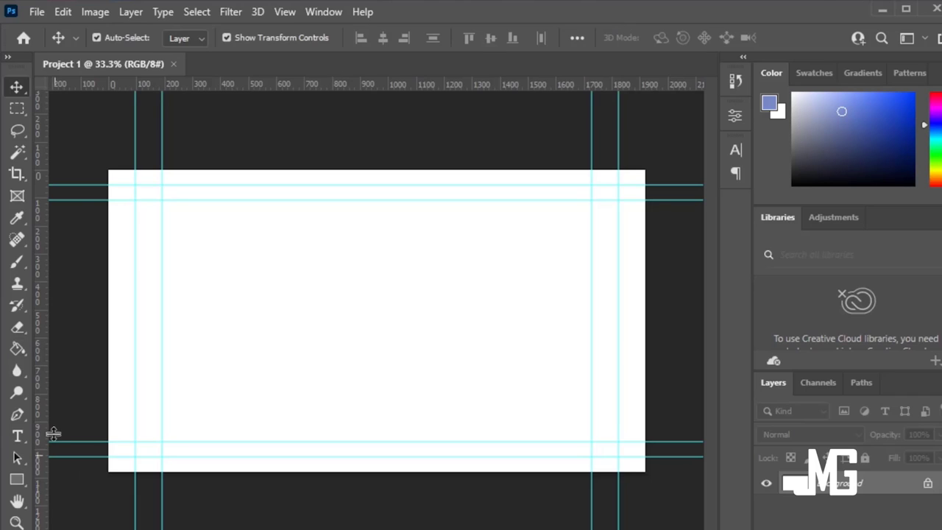
click(8, 58)
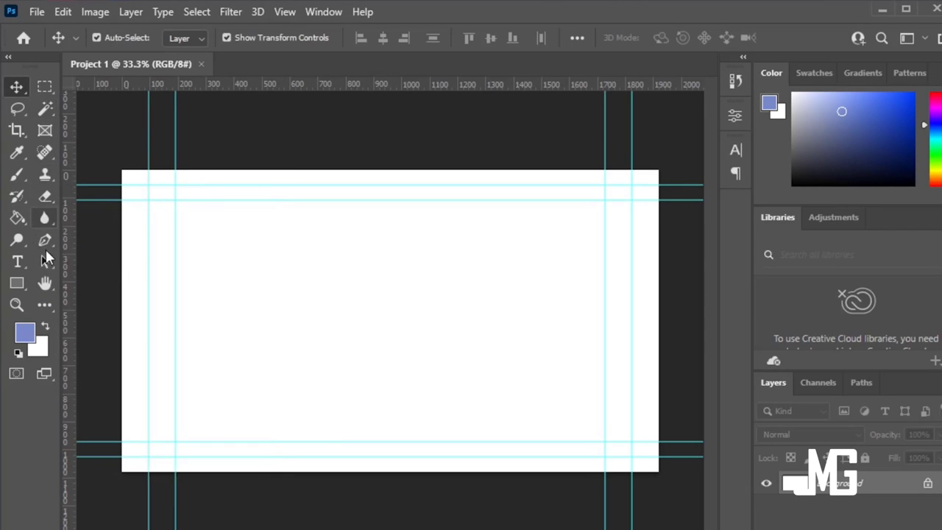
click(21, 291)
click(19, 306)
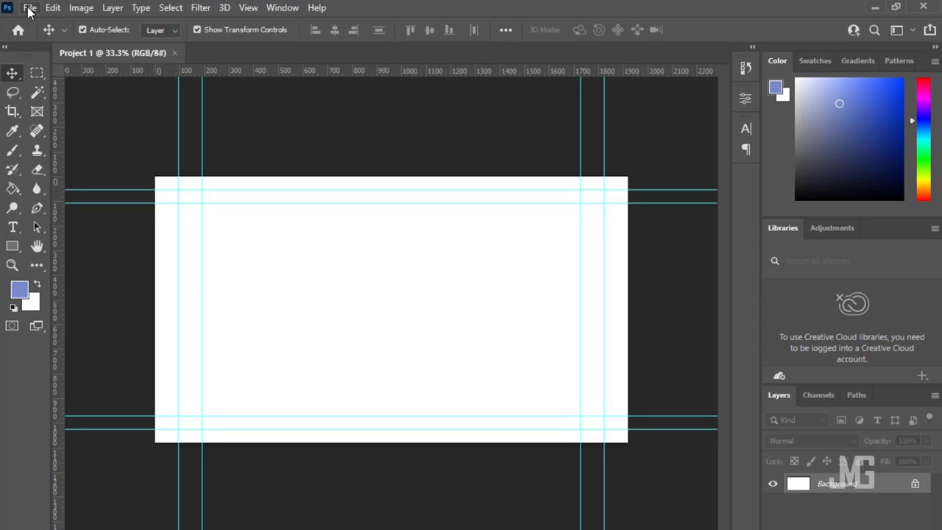
Step: Open the File menu on the Project 1 canvas
click(29, 9)
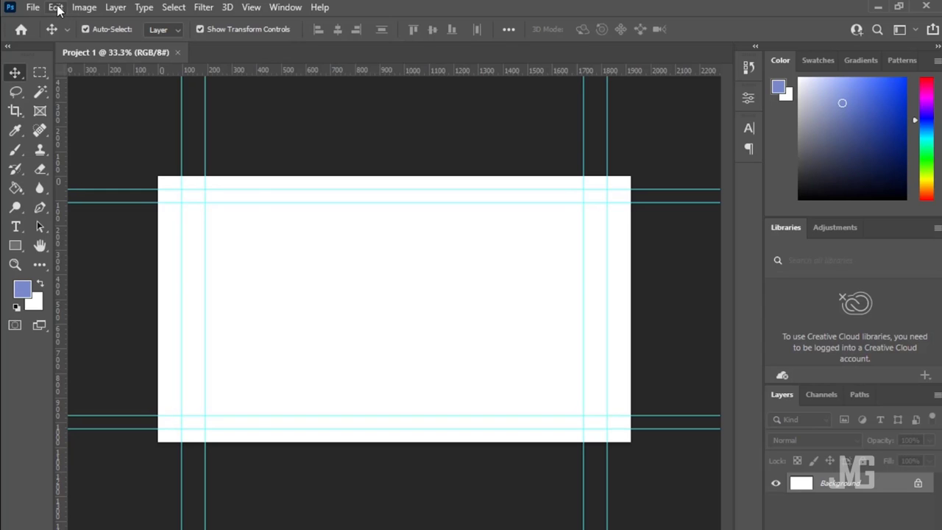
Step: Review the Edit menu without choosing anything, then bring up the Layer menu
click(58, 9)
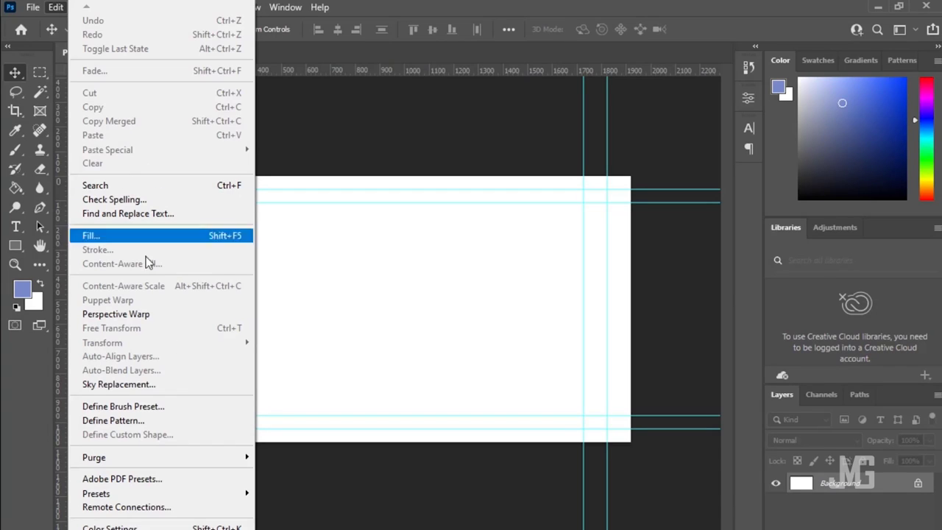
click(331, 122)
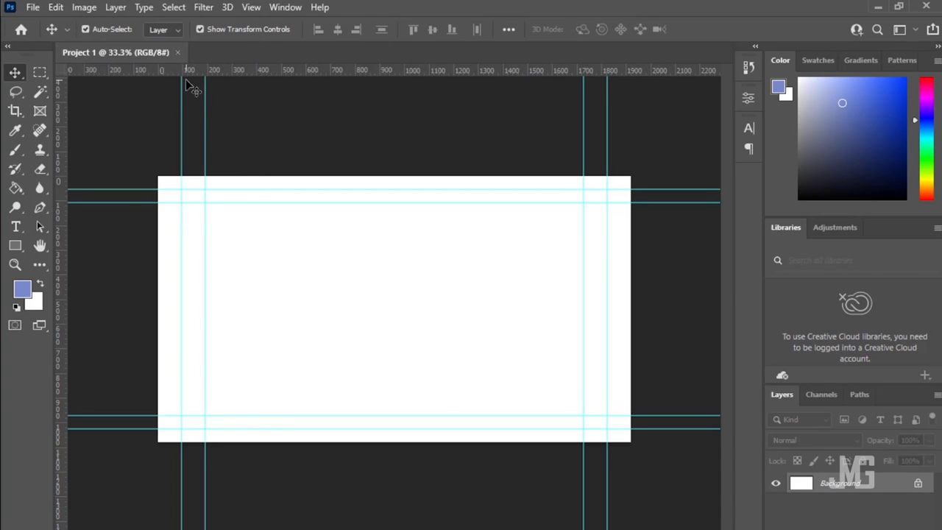
click(116, 7)
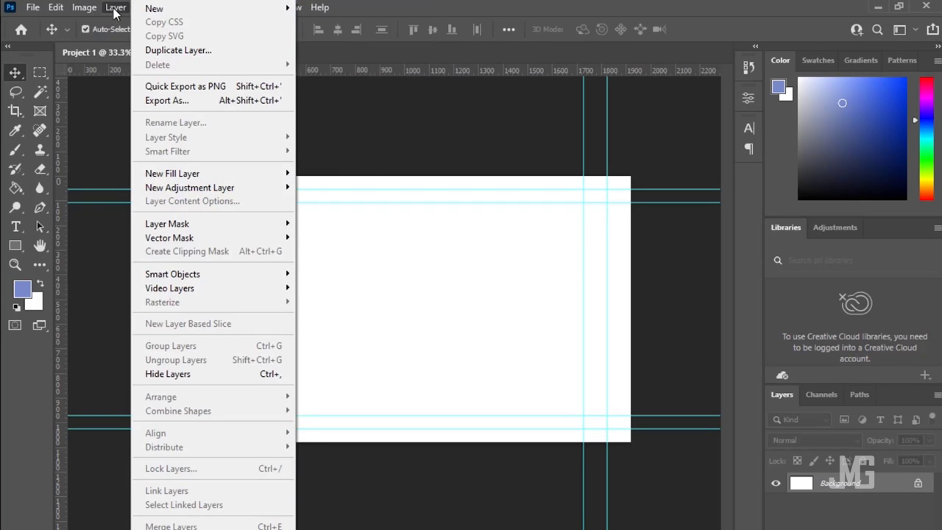
Step: Look through the Type menu, then move on to the Select menu
click(116, 9)
click(144, 11)
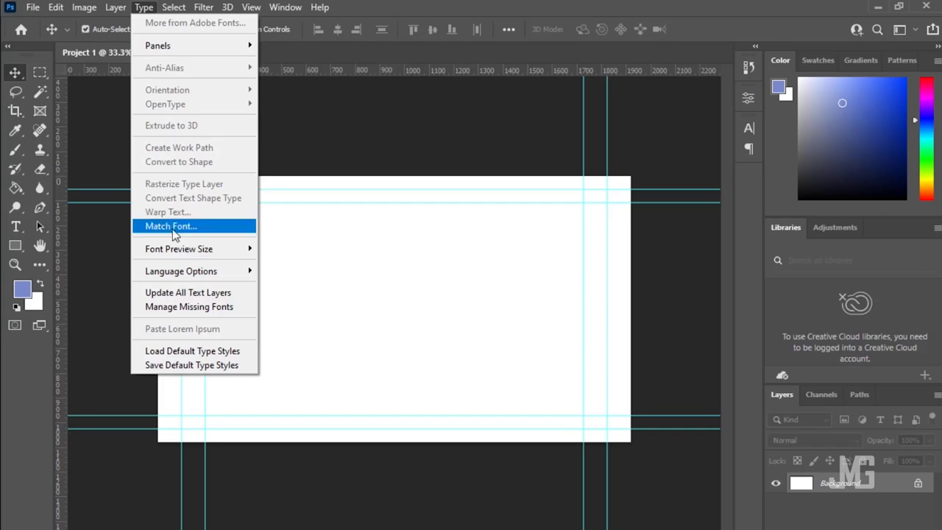
click(174, 9)
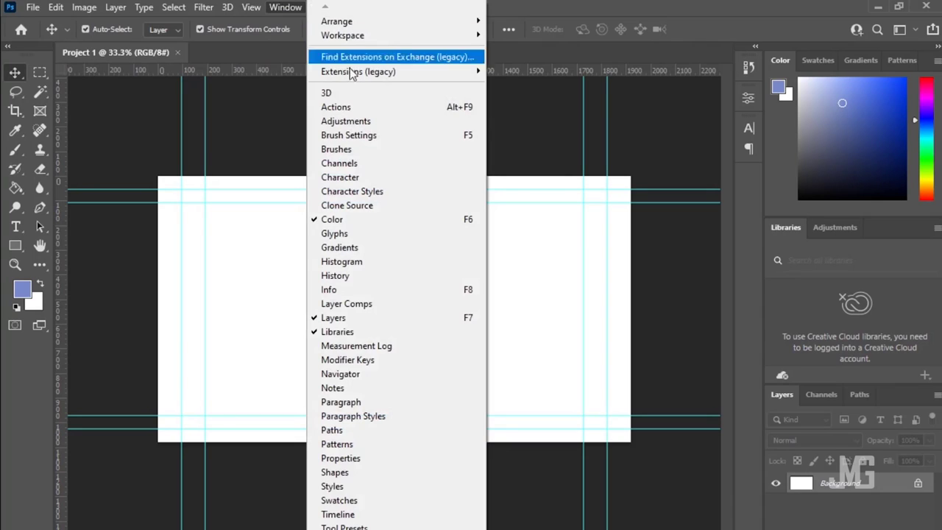
mouse_move(343, 35)
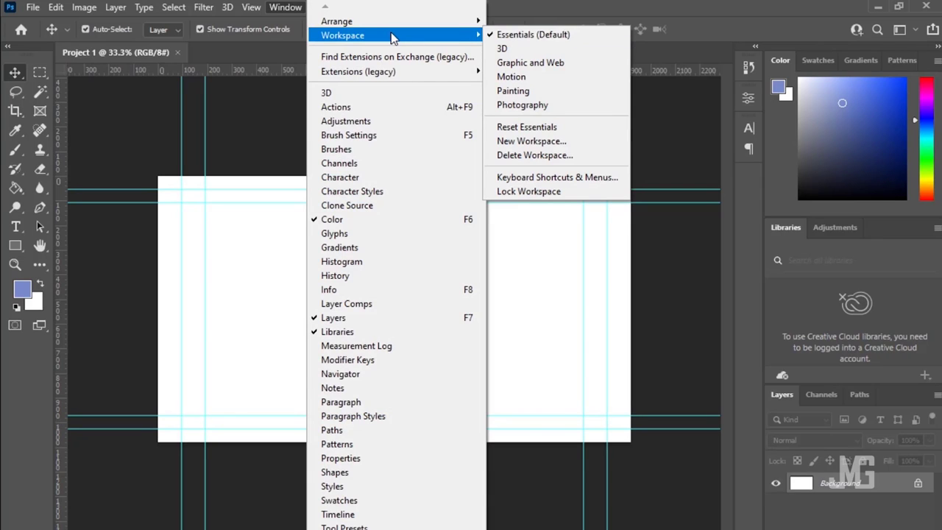
Step: Try the 3D and Motion workspace layouts, then return to Essentials (Default)
click(503, 49)
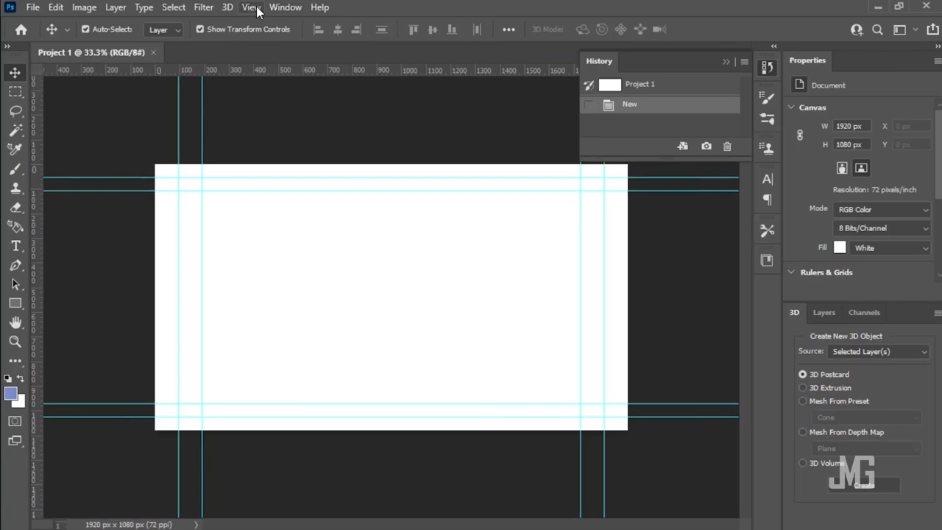
click(283, 7)
mouse_move(343, 35)
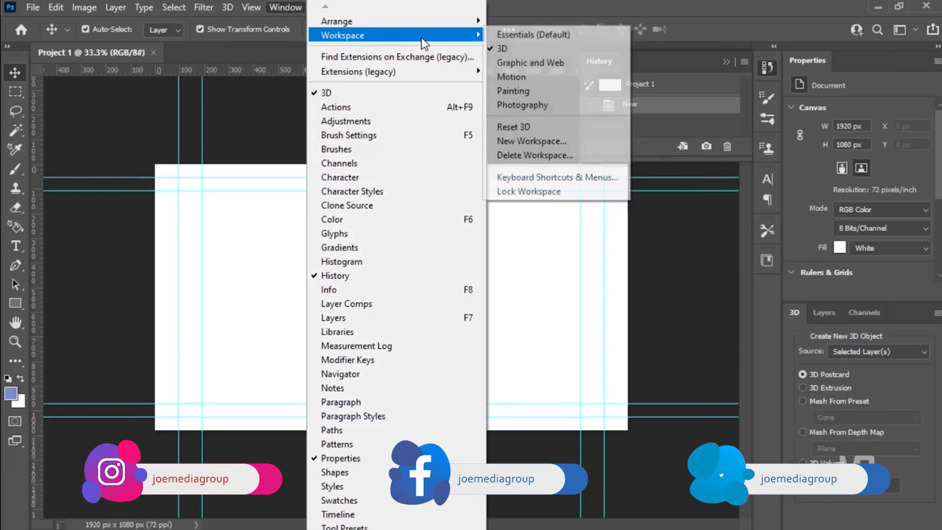
click(525, 79)
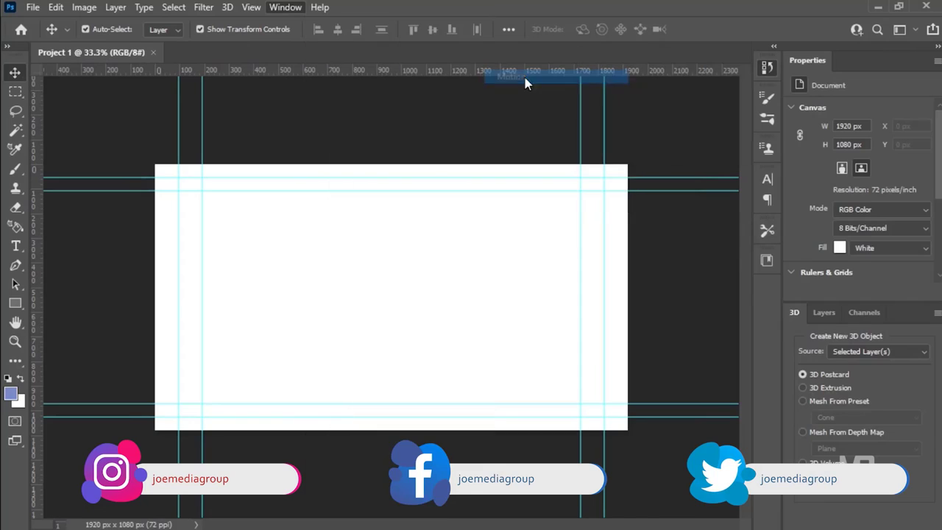
click(299, 11)
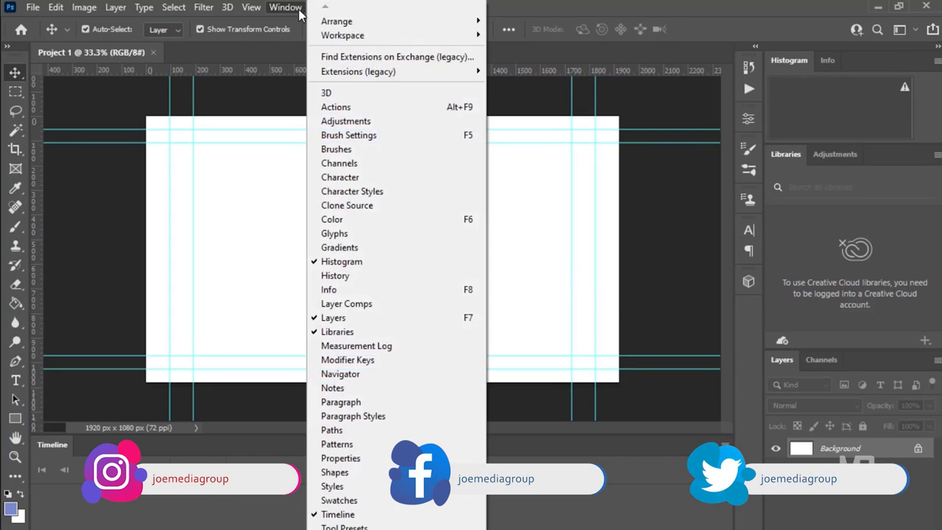
mouse_move(343, 36)
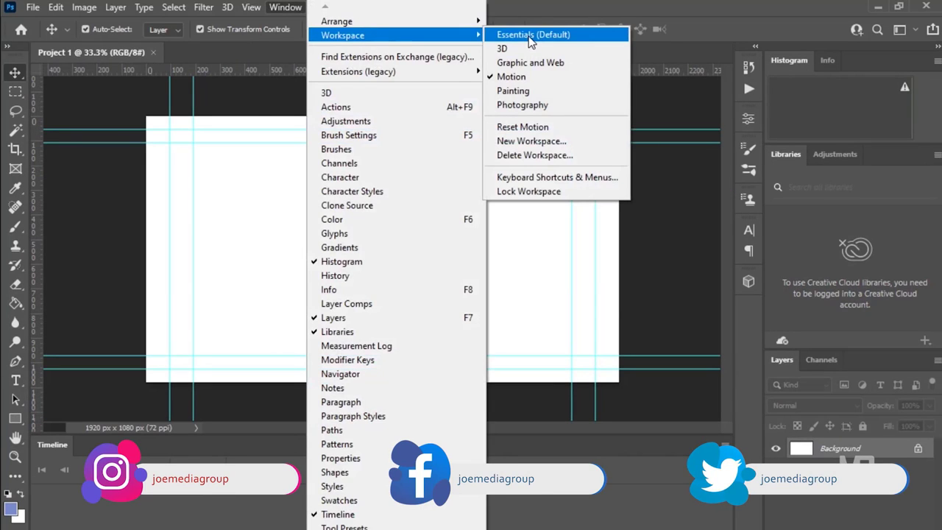
click(531, 37)
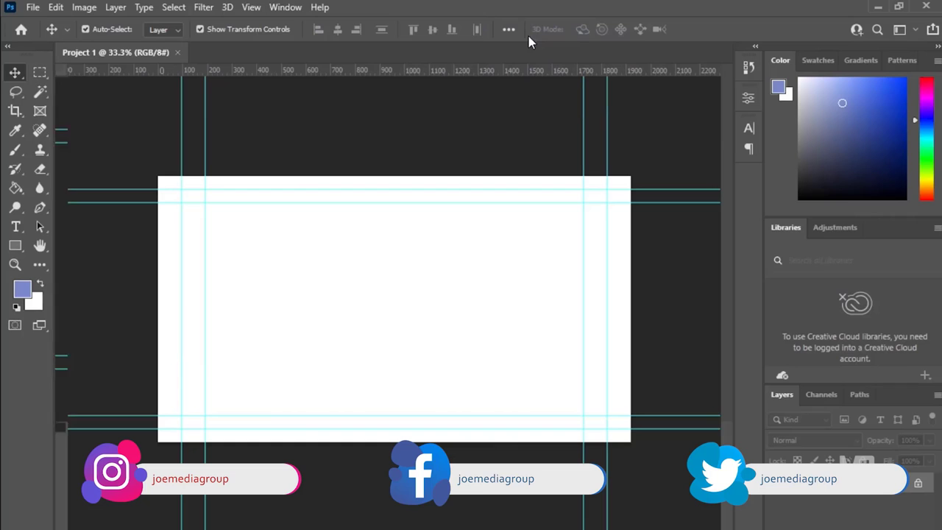
Step: Open the Character, Brushes, Character Styles and Gradients panels in turn, ending on Color
click(293, 9)
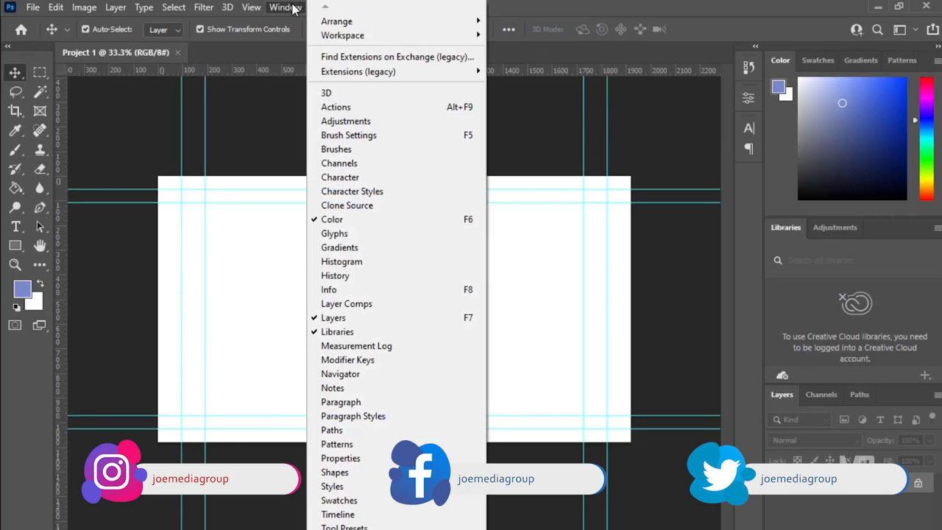
click(347, 178)
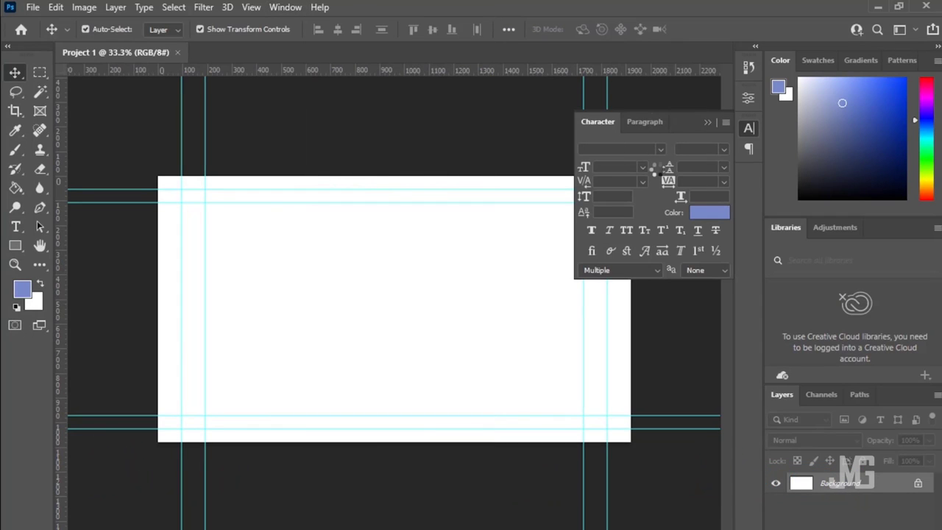
click(286, 7)
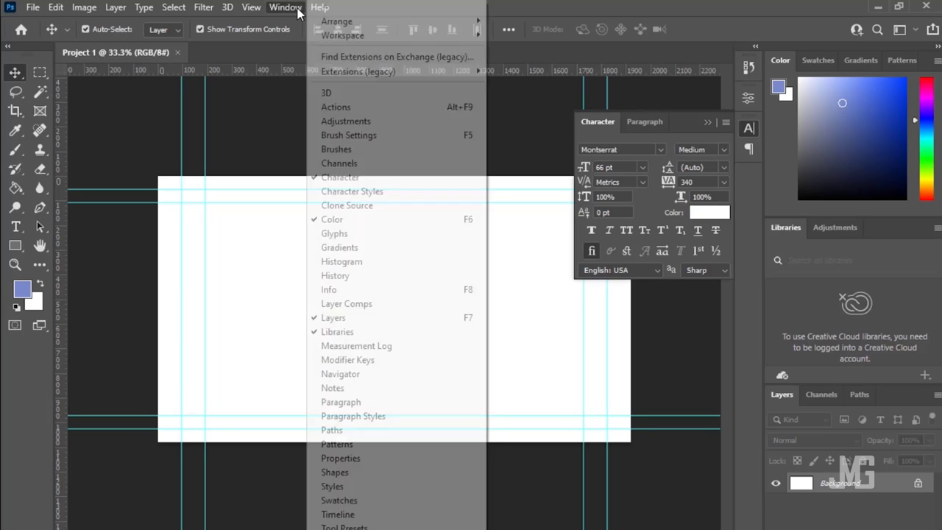
click(367, 151)
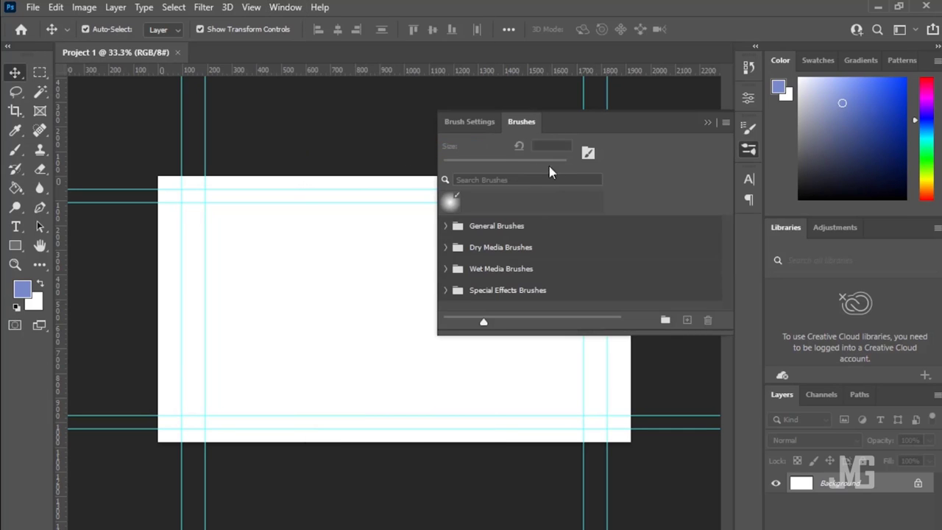
click(286, 7)
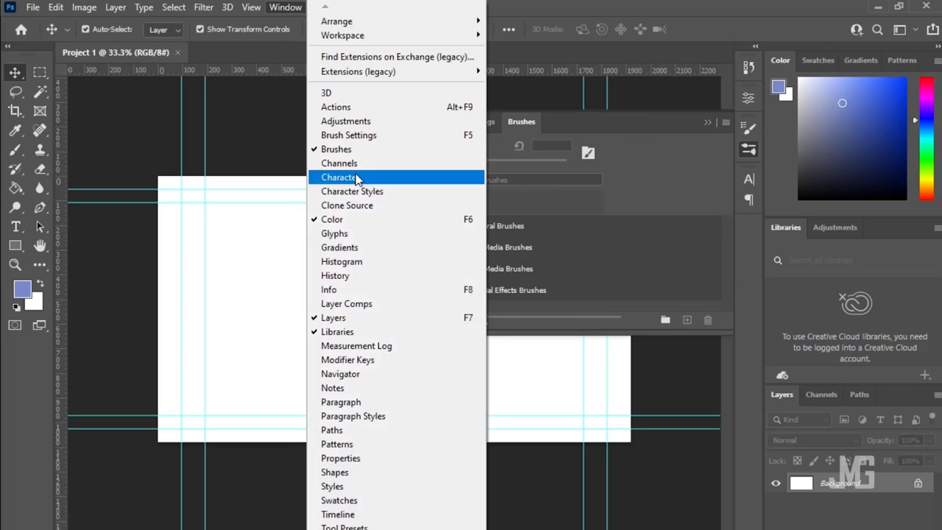
click(363, 193)
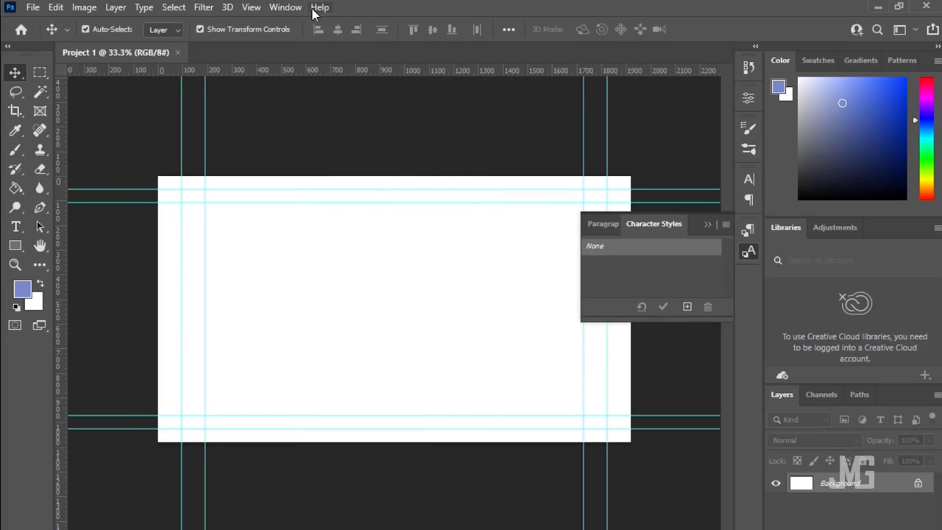
click(282, 8)
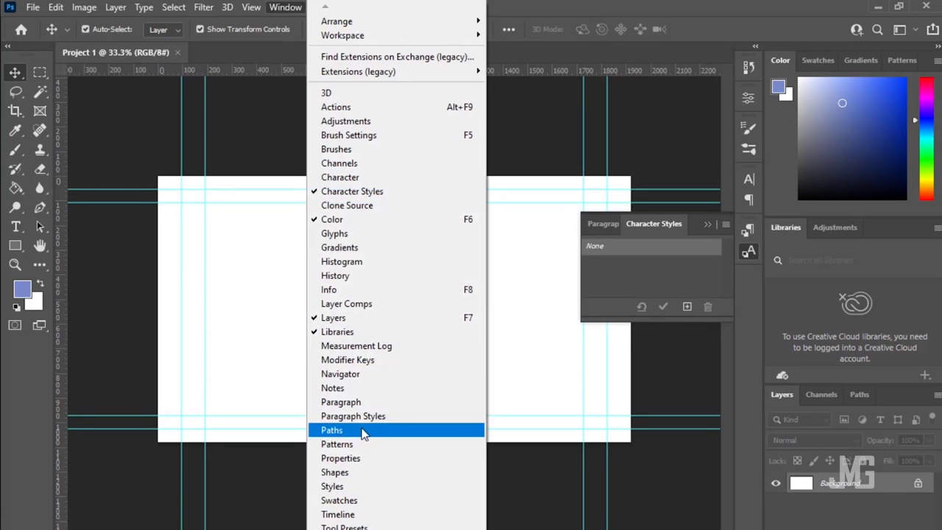
click(371, 249)
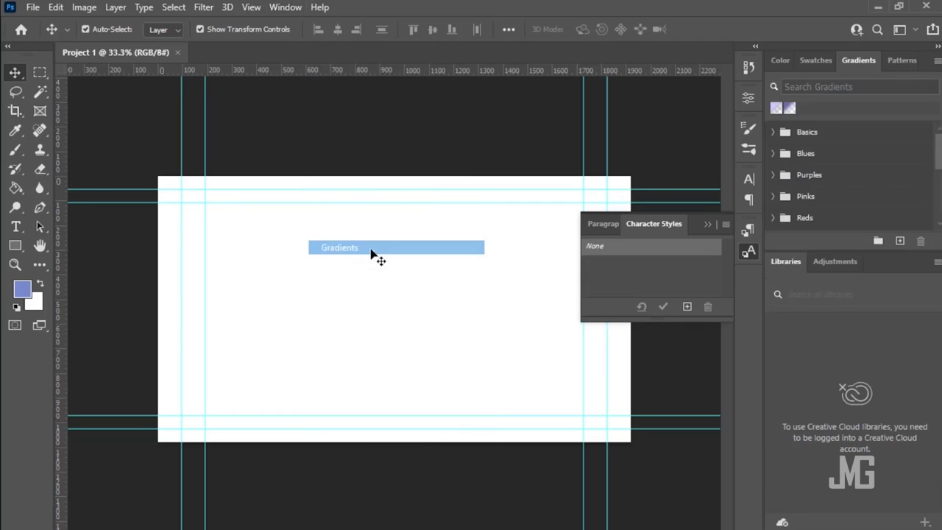
click(291, 7)
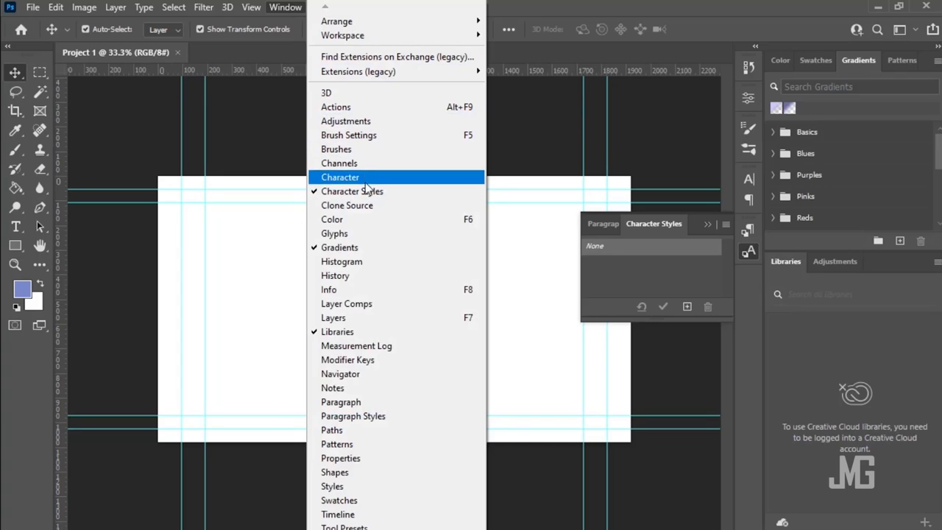
click(366, 229)
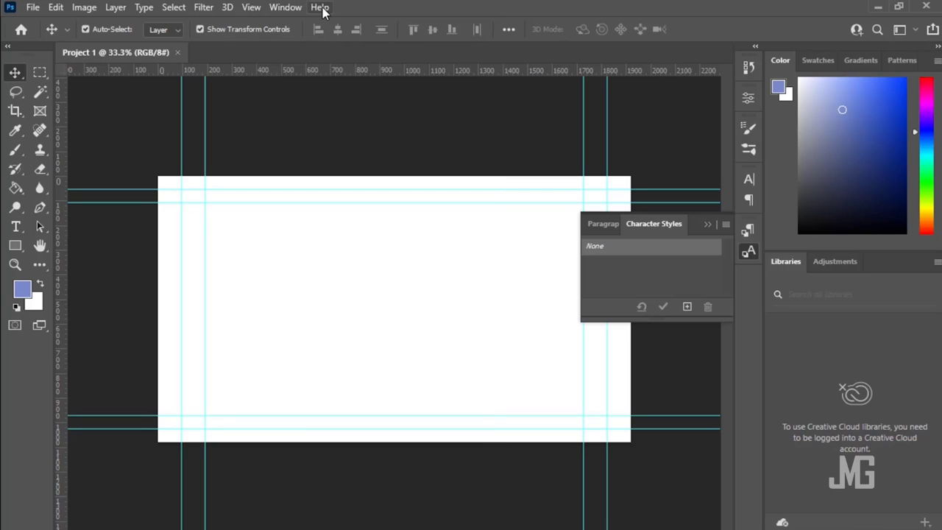
Step: Glance through the Help menu, then show the Layers panel with F7
click(321, 8)
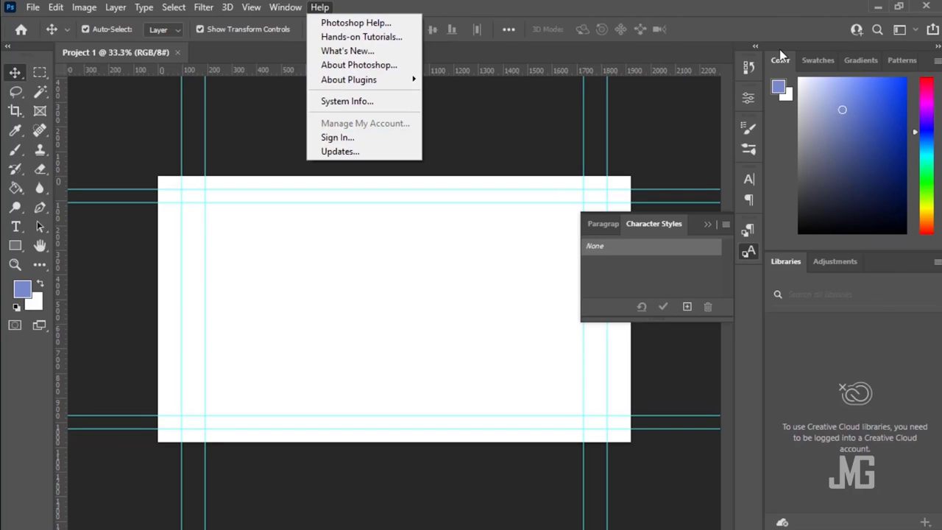
click(809, 348)
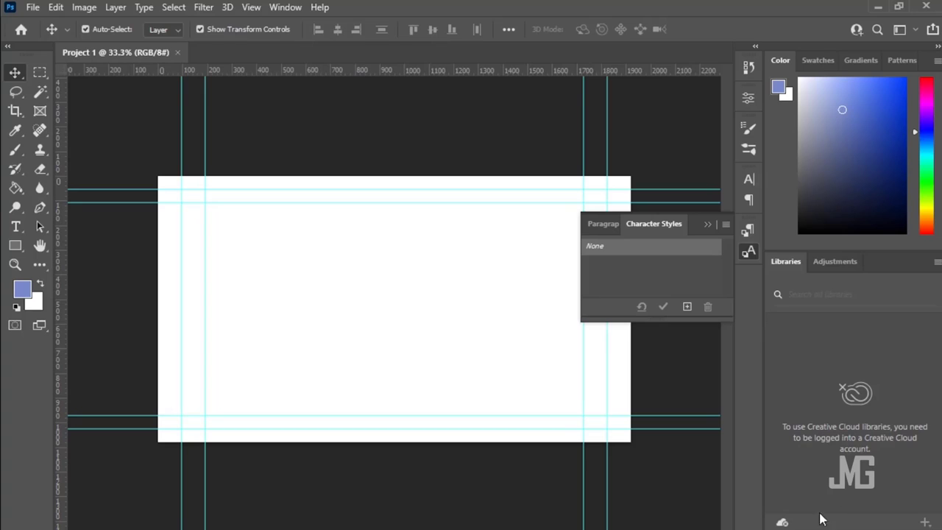
key(F7)
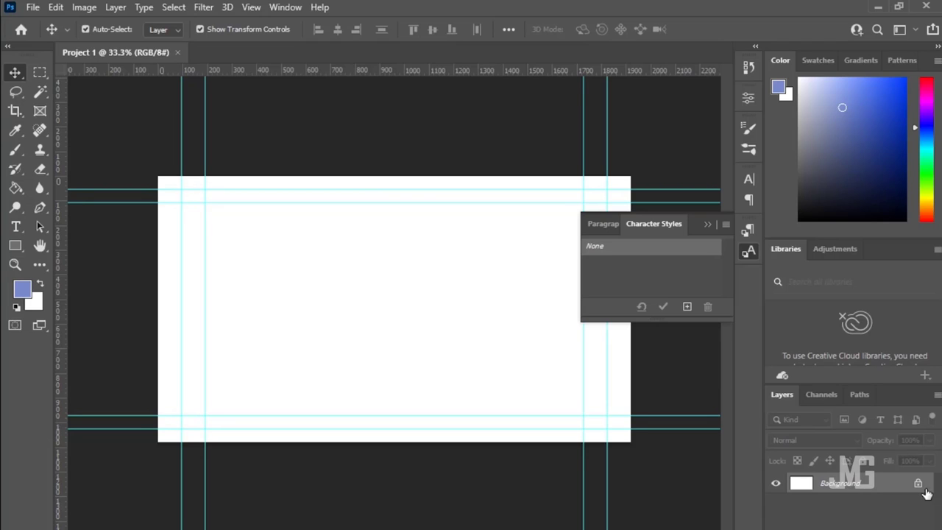
Step: Unlock the Background into Layer 0 and lower its opacity
click(918, 484)
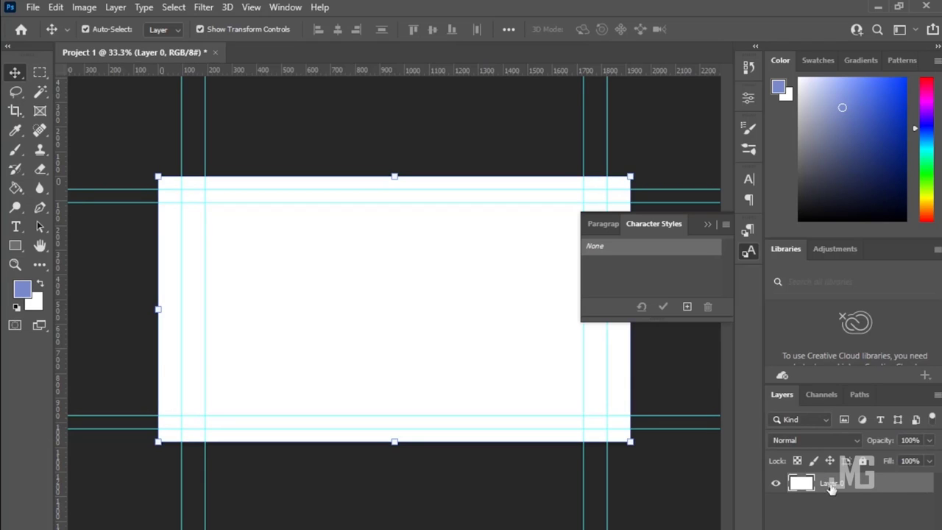
click(930, 441)
drag(920, 460, 868, 457)
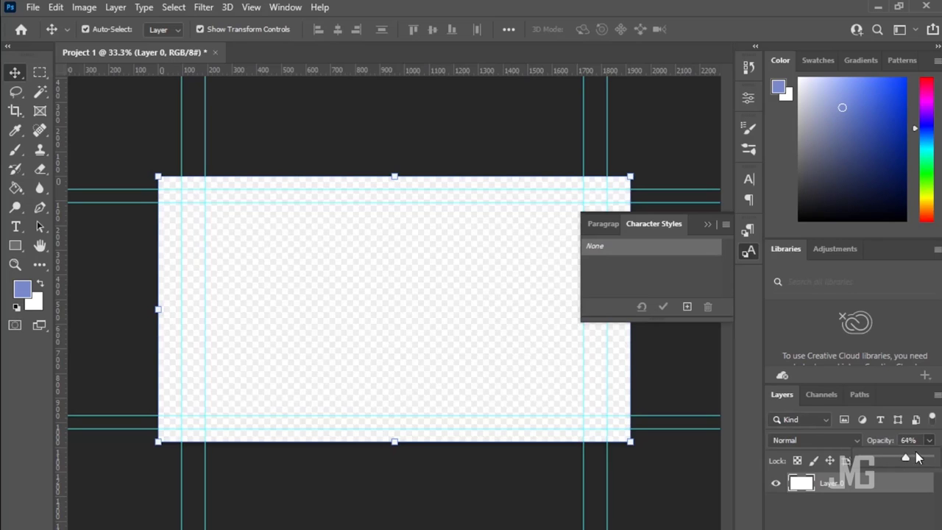
Step: Browse the Channels and Paths lists, then add an Alpha 1 channel
click(826, 395)
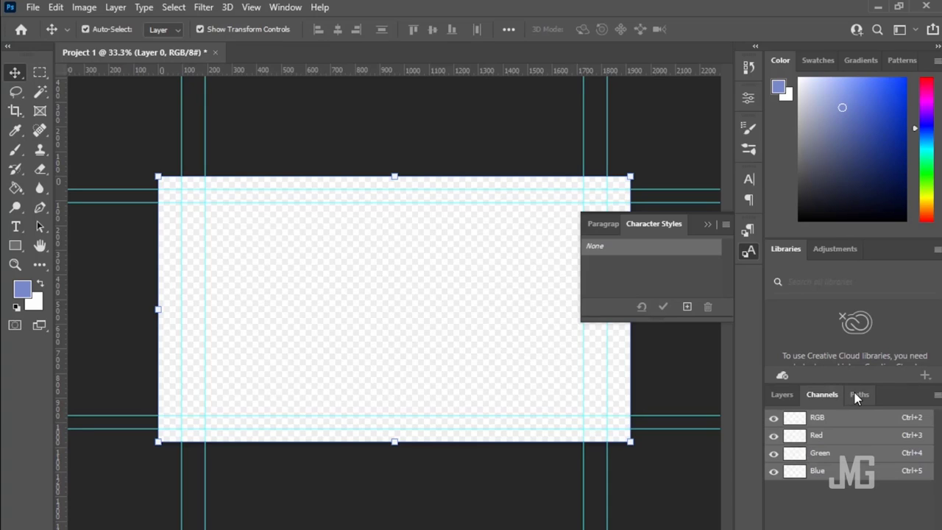
click(856, 395)
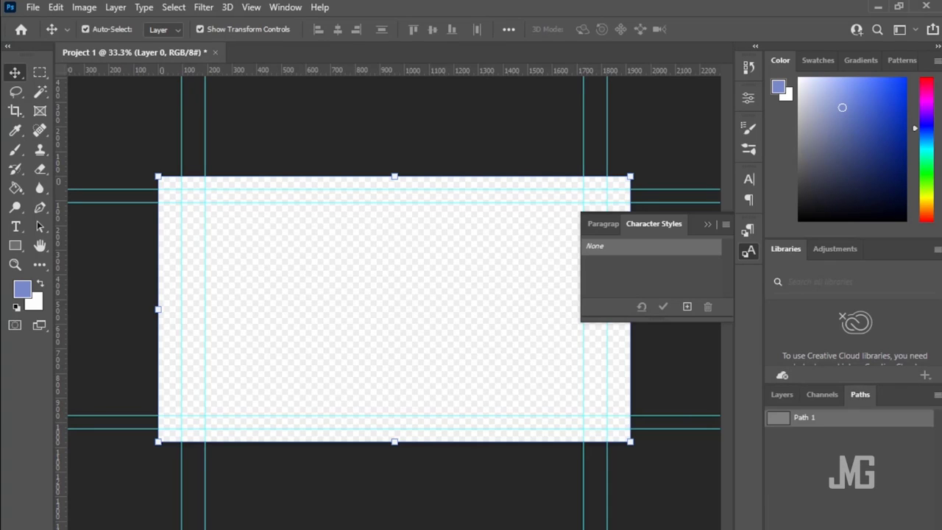
click(826, 395)
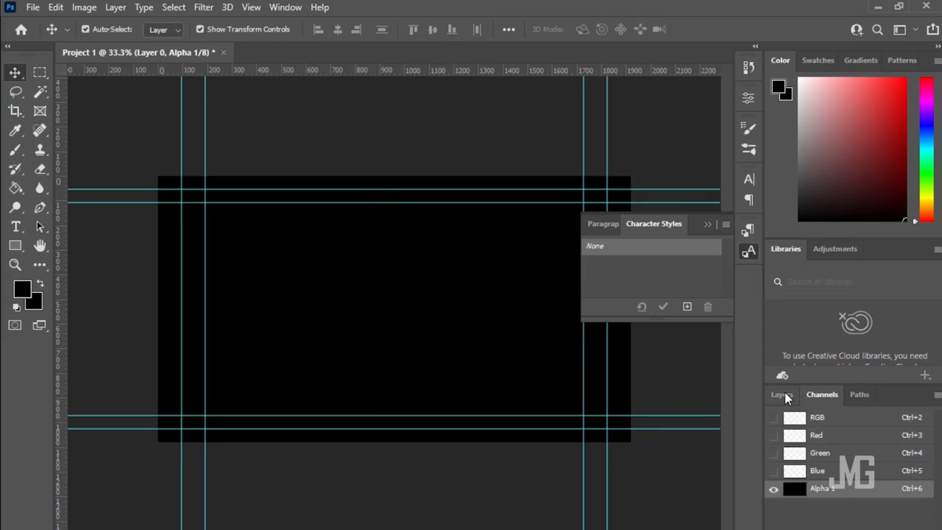
click(783, 395)
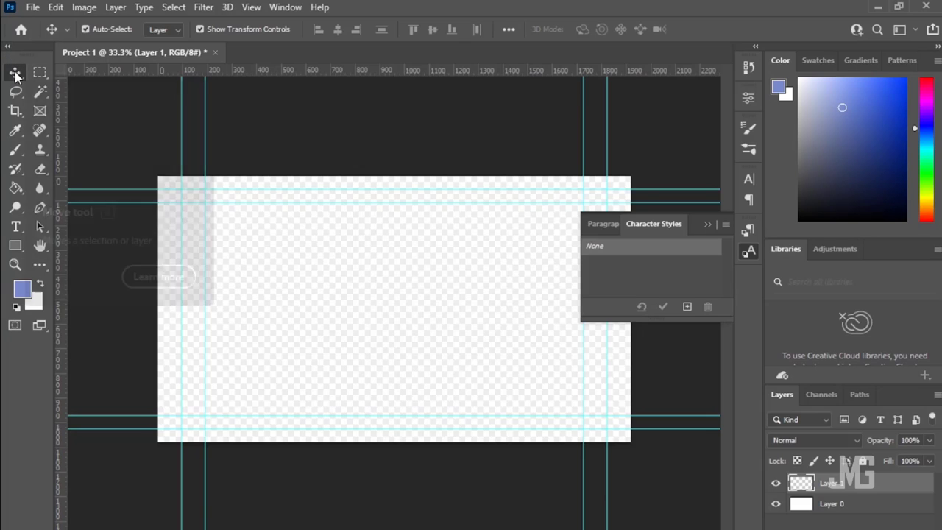
Step: Look at the Move tool's variants, then switch to the Rectangular Marquee tool
right_click(14, 74)
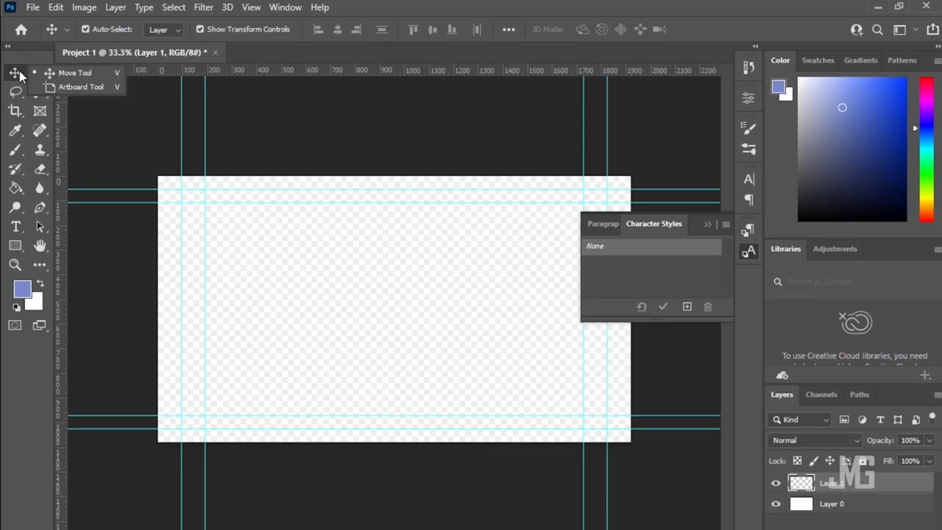
click(16, 75)
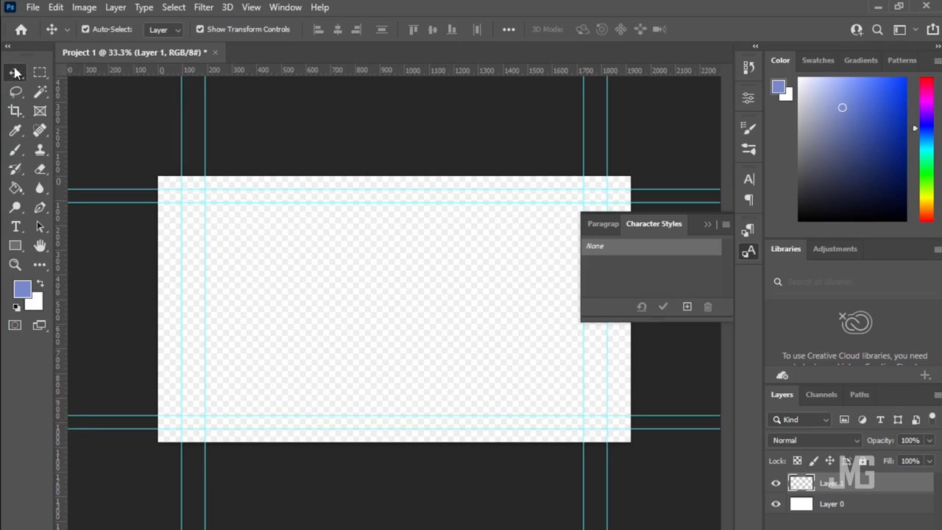
click(36, 72)
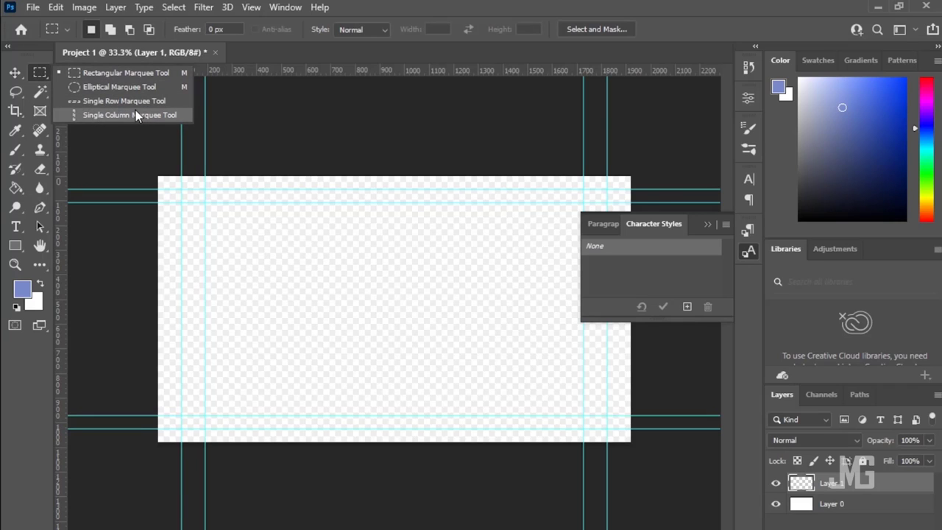
click(102, 88)
drag(254, 225, 455, 400)
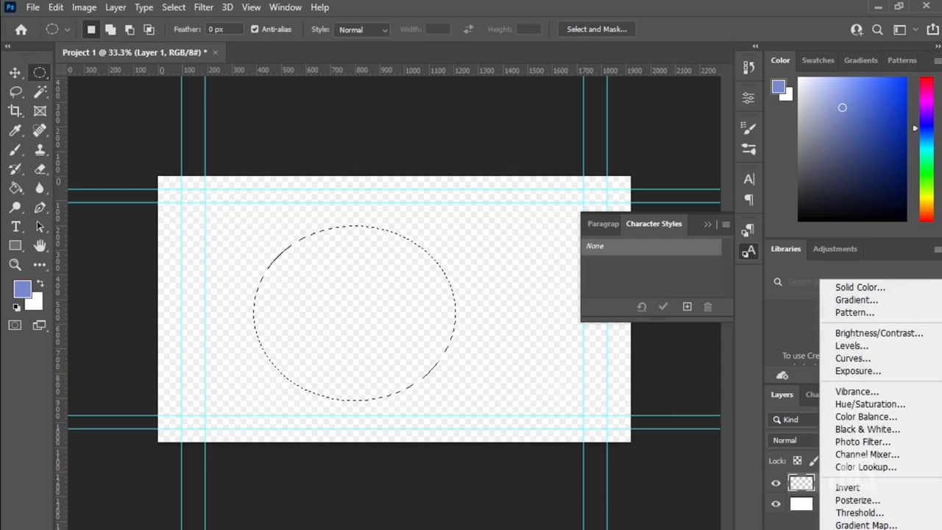
key(Escape)
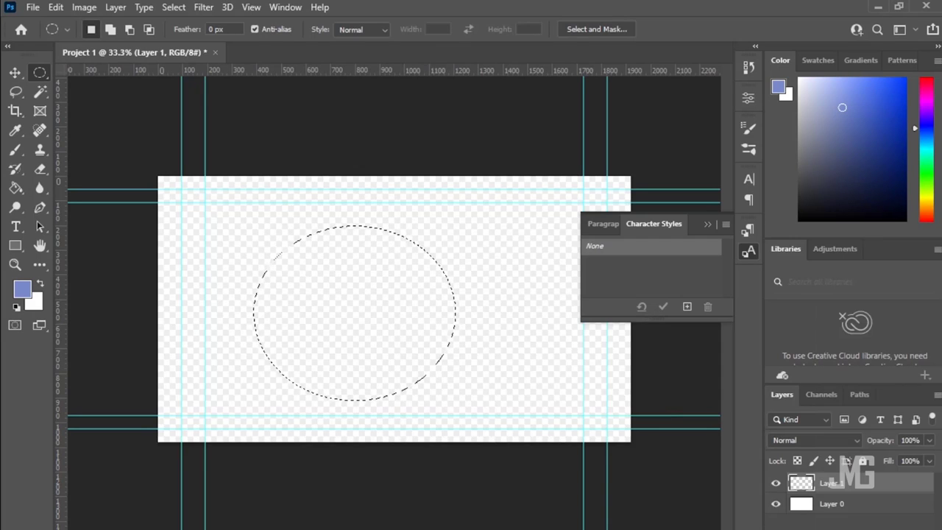
click(815, 527)
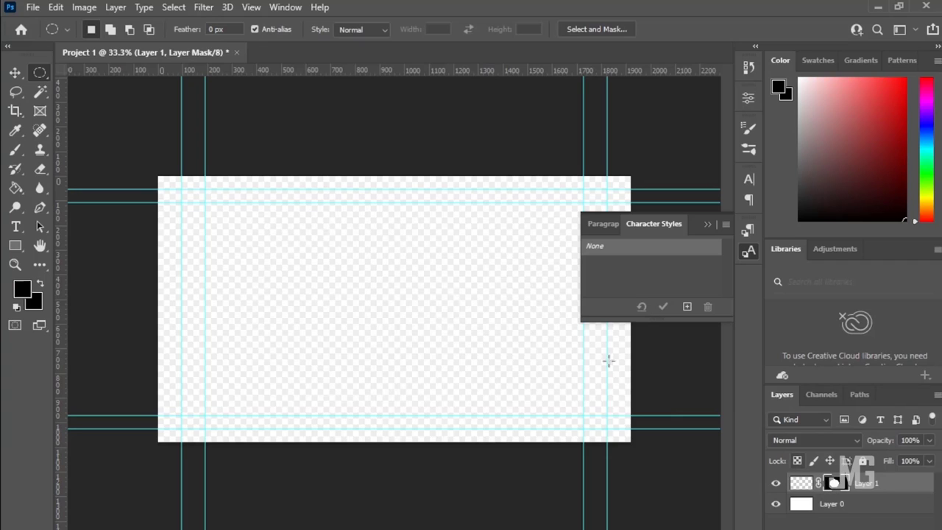
key(ctrl+z)
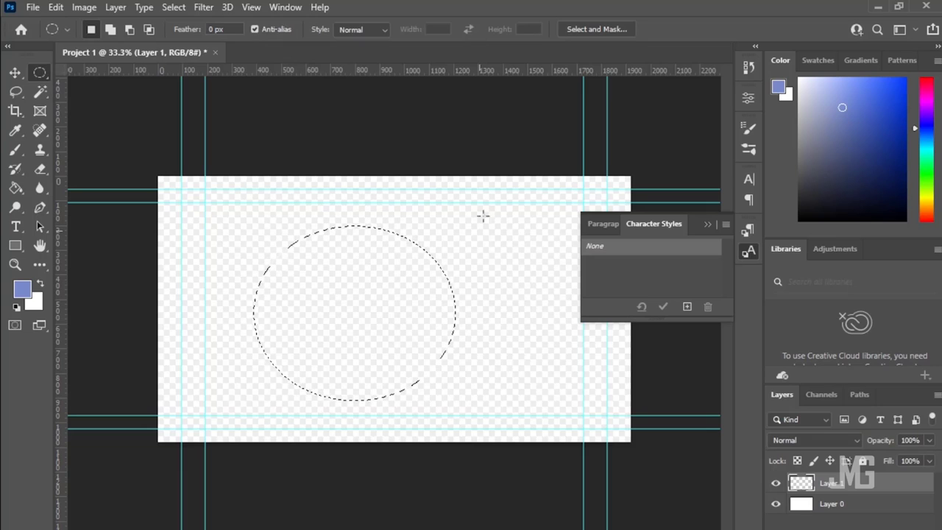
Step: Browse the Lasso and Magic Wand variants, then crop around the oval selection
click(16, 92)
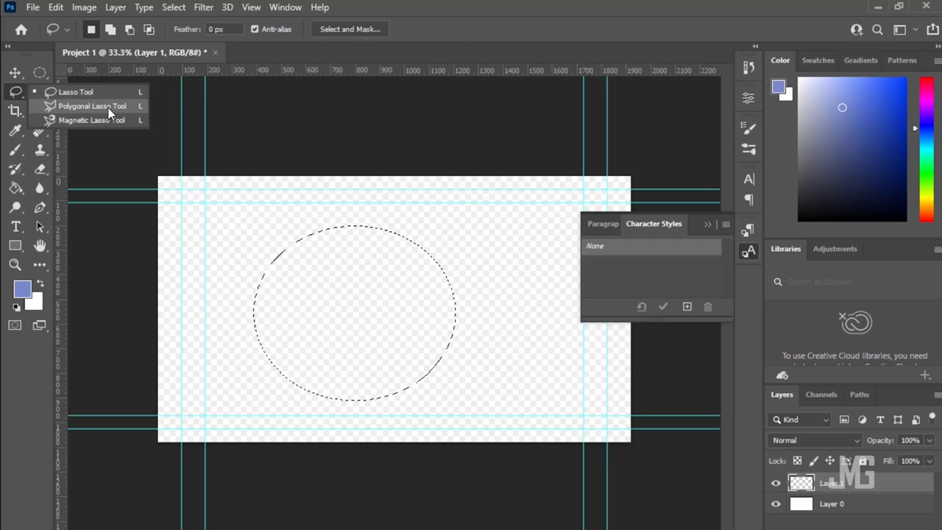
click(16, 92)
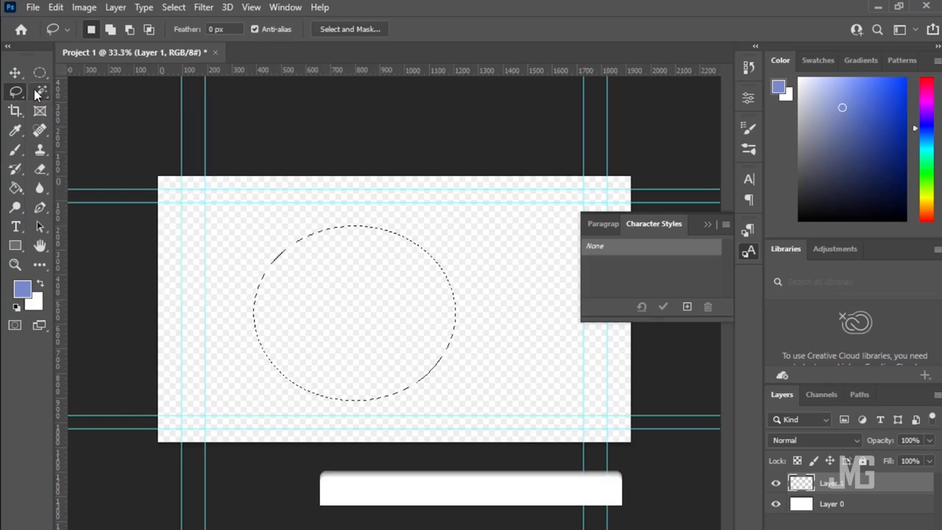
click(40, 91)
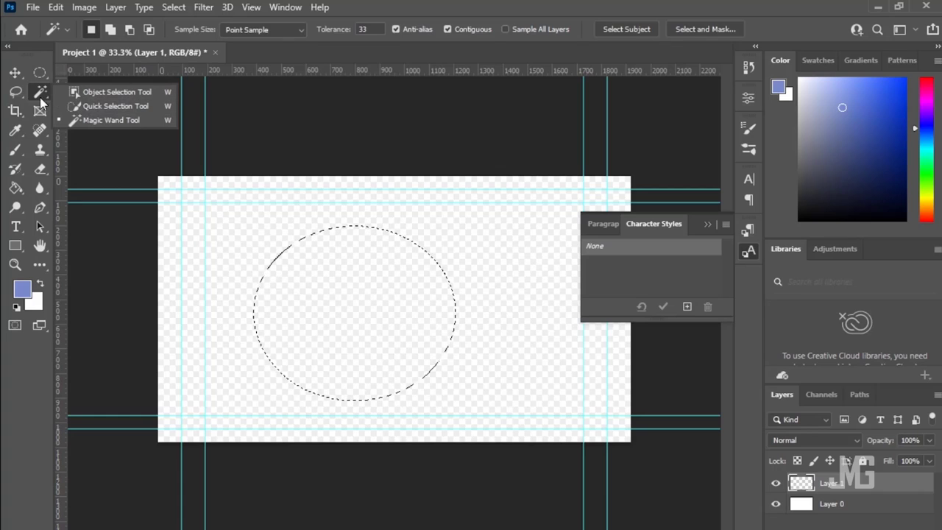
click(14, 111)
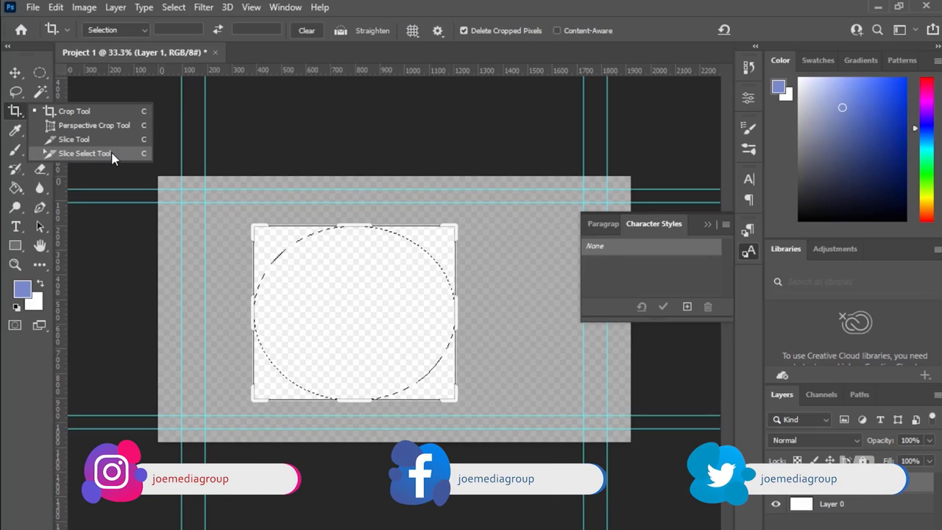
Step: Cancel the crop via the Frame tool and show the Eyedropper, Ruler, Note and Count variants
click(15, 111)
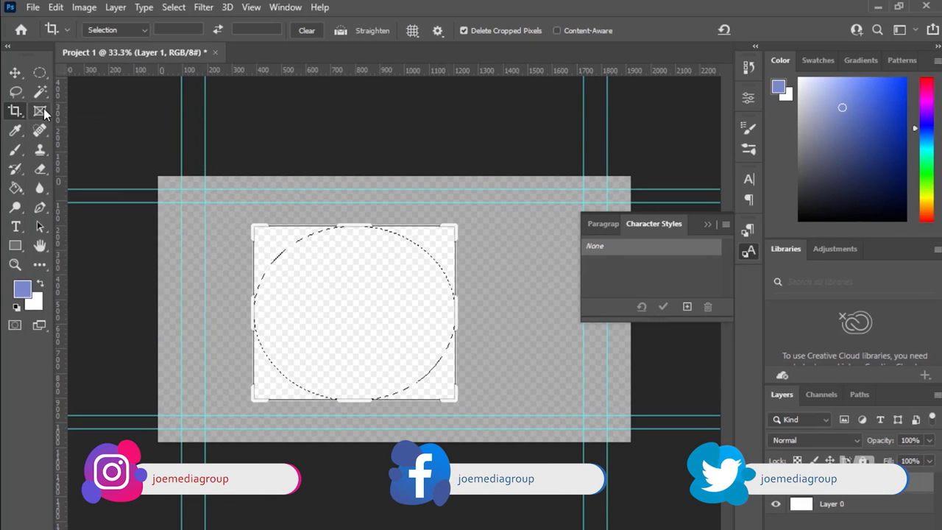
click(42, 111)
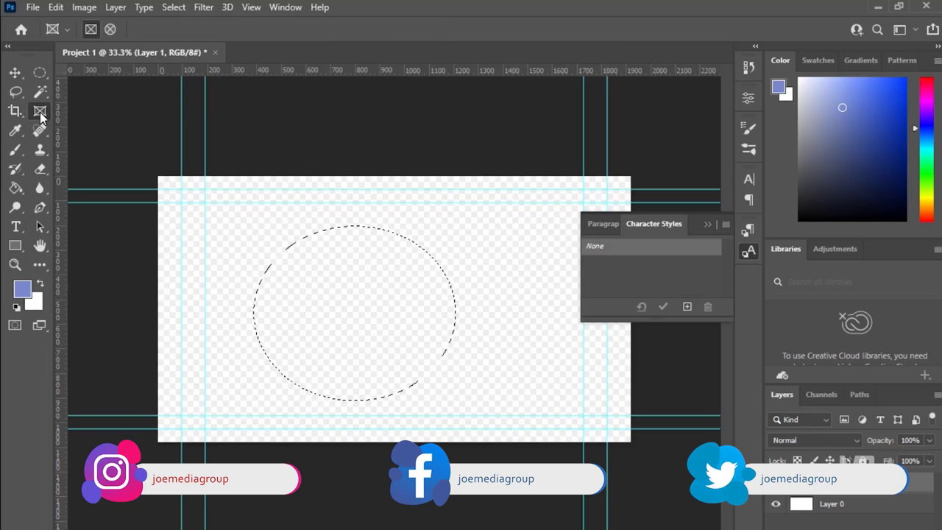
click(16, 131)
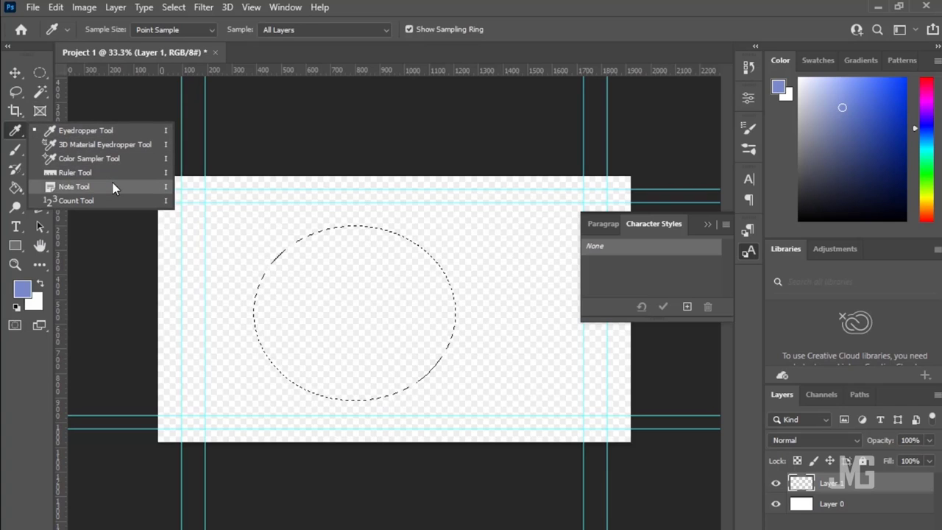
Step: Step through Spot Healing, Brush, Clone Stamp and History Brush, landing on the Eraser variants
click(20, 131)
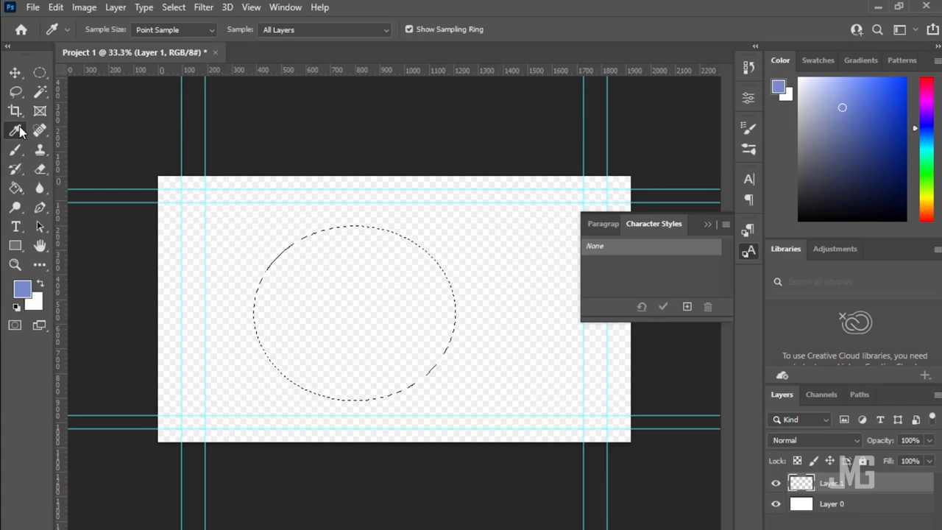
click(40, 131)
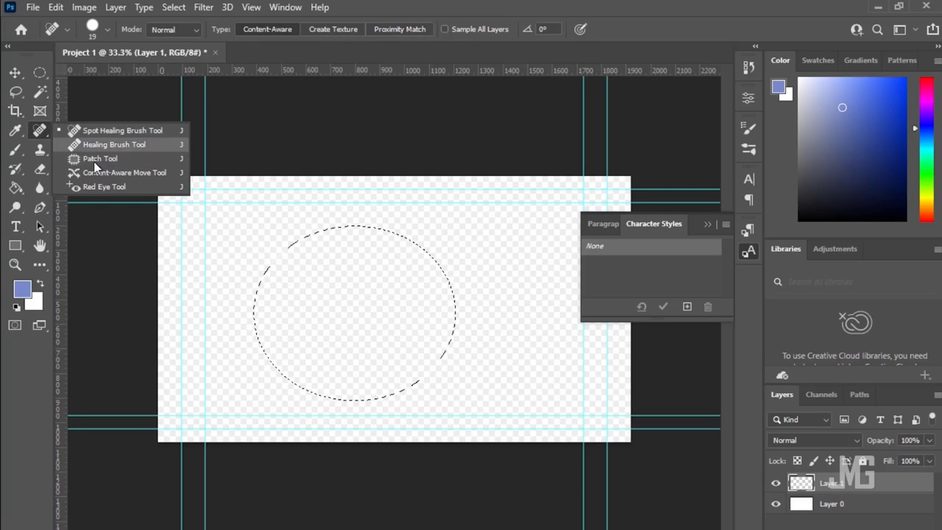
click(18, 151)
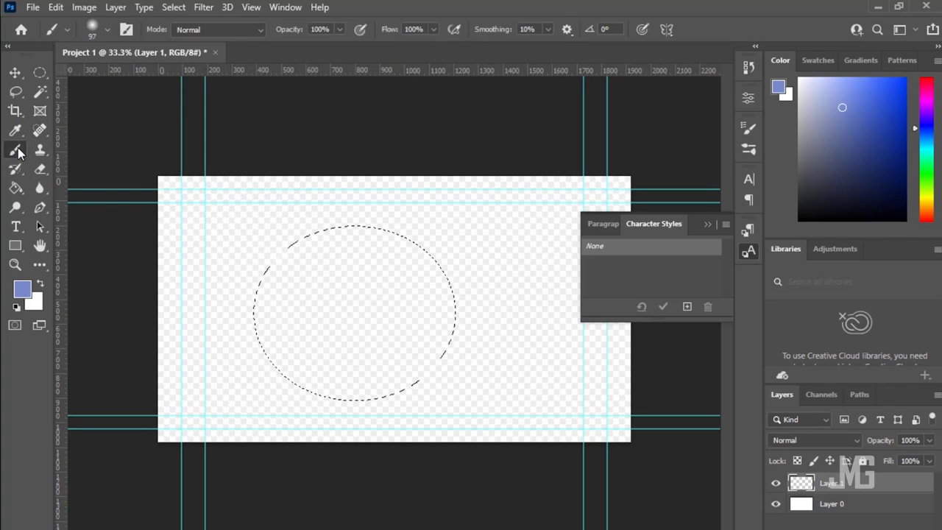
right_click(16, 151)
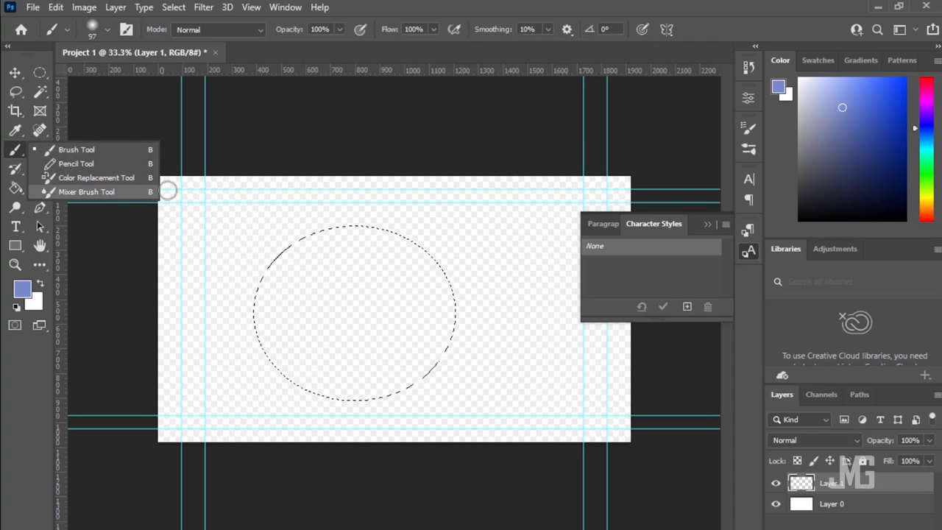
click(15, 150)
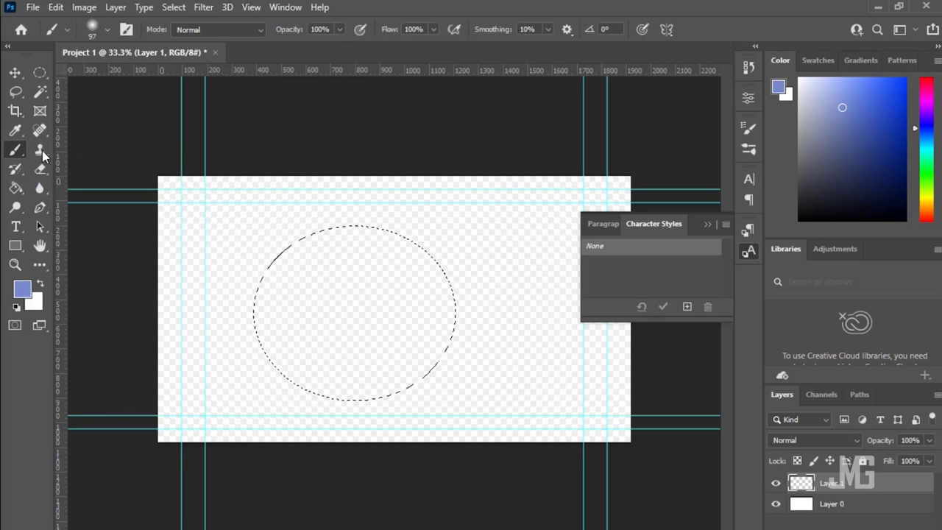
click(40, 149)
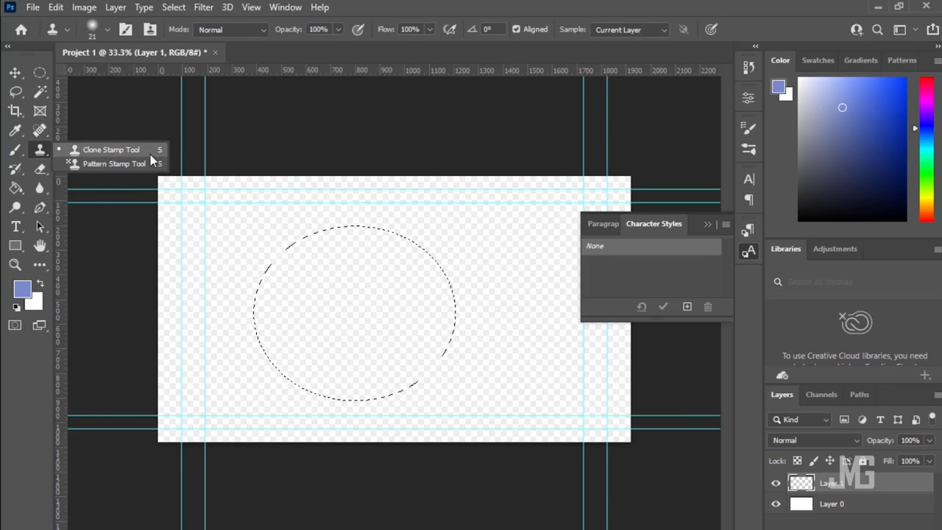
click(14, 170)
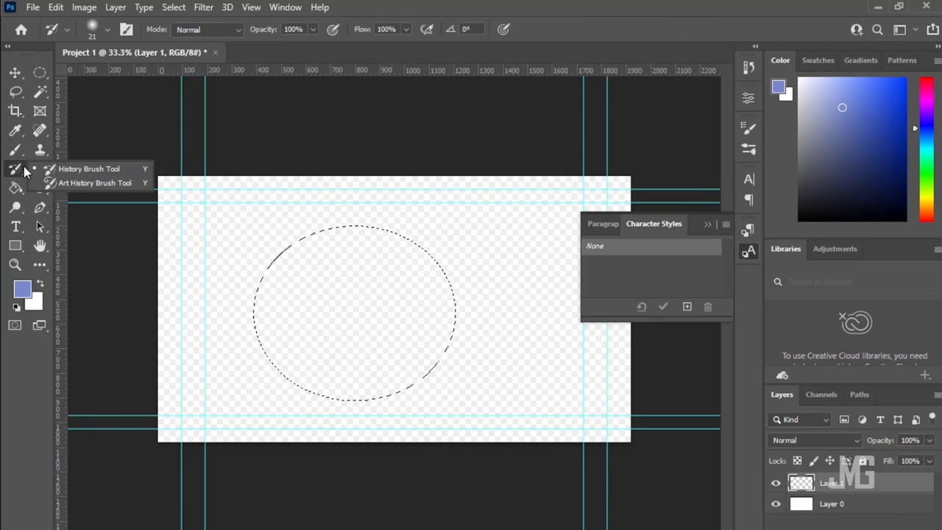
click(16, 173)
click(40, 167)
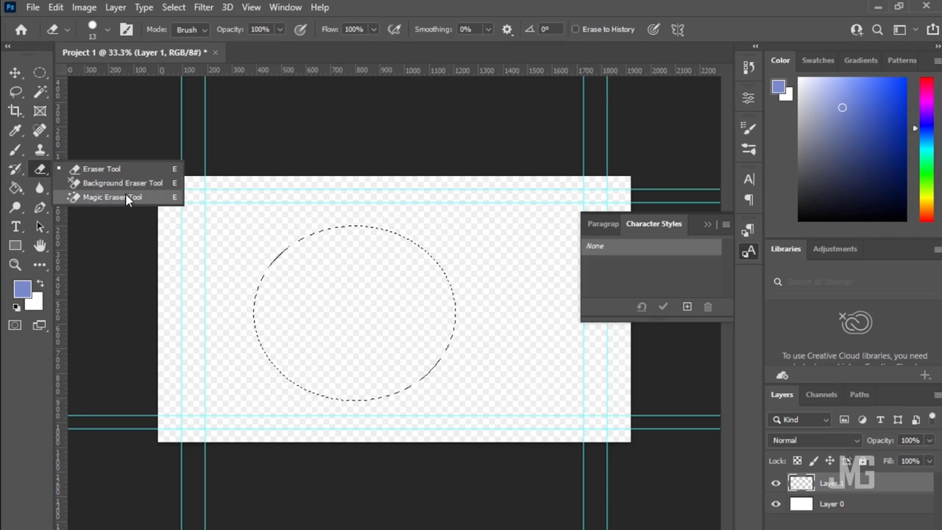
Step: Try the Pen, Type and Path Selection tools, then switch to the Rectangle tool
click(41, 209)
click(40, 209)
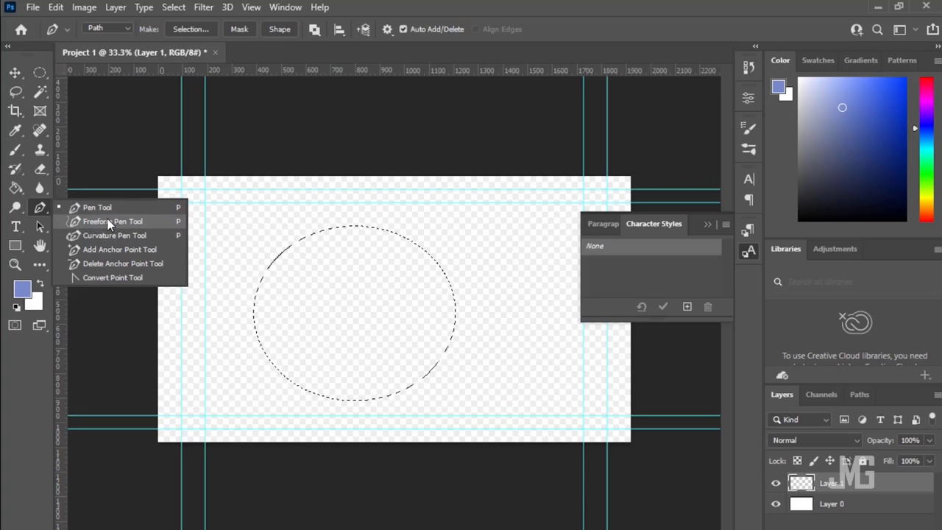
click(15, 225)
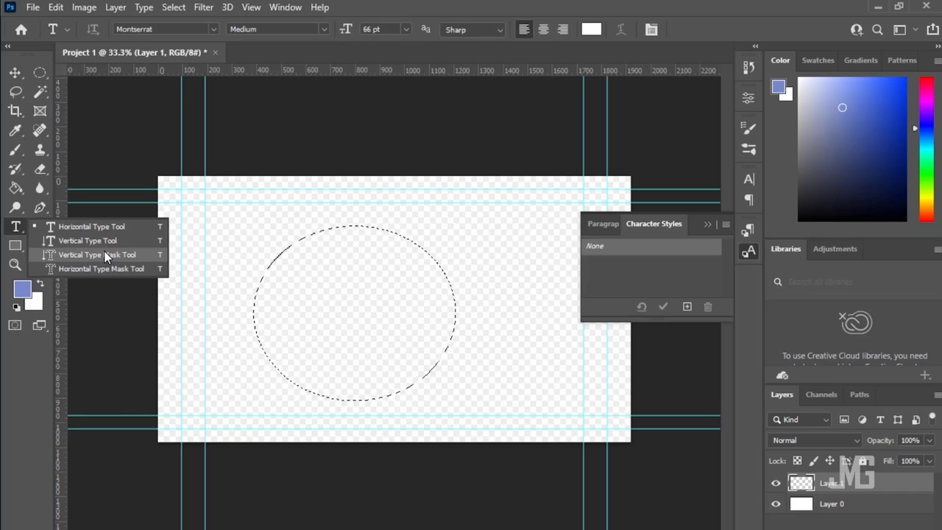
click(15, 229)
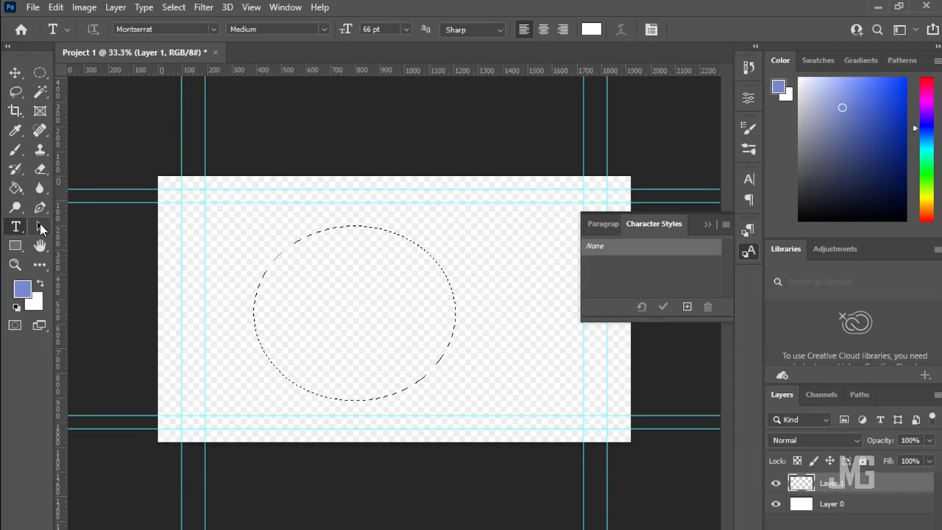
click(40, 227)
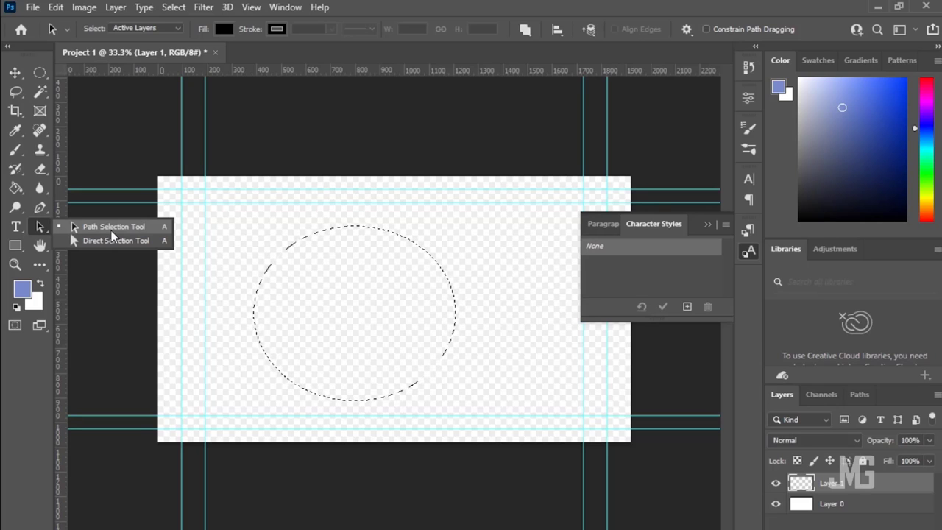
click(15, 246)
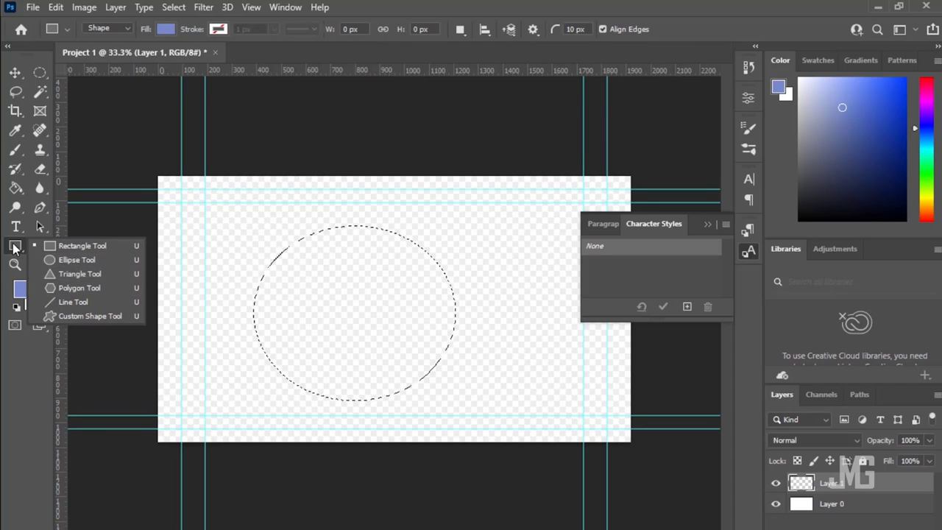
Step: Draw a blue filled rectangle over the circle and an ellipse at its lower left
click(48, 247)
drag(232, 226, 449, 342)
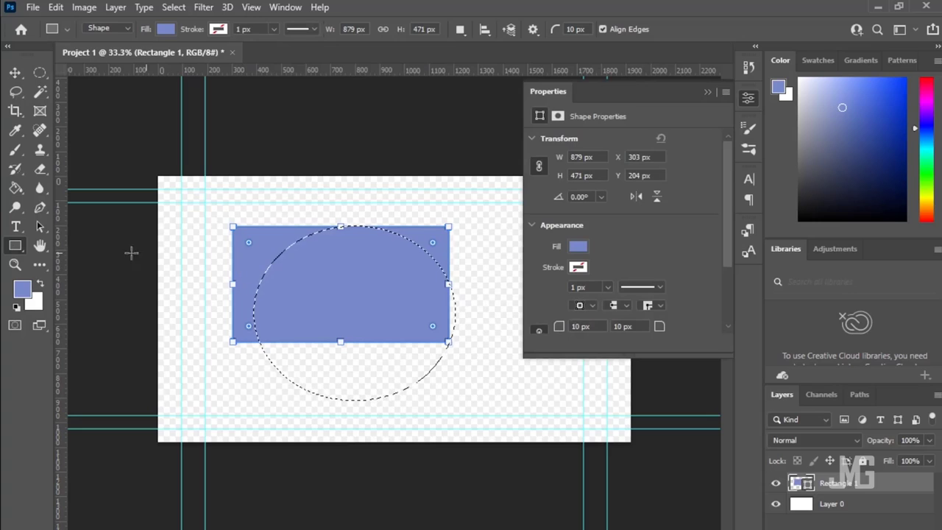
right_click(19, 246)
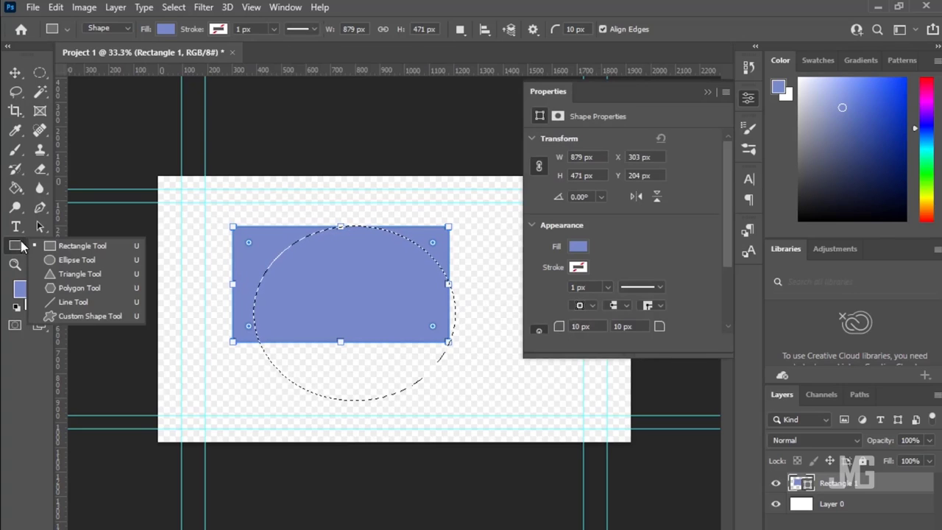
click(66, 260)
drag(181, 298, 317, 399)
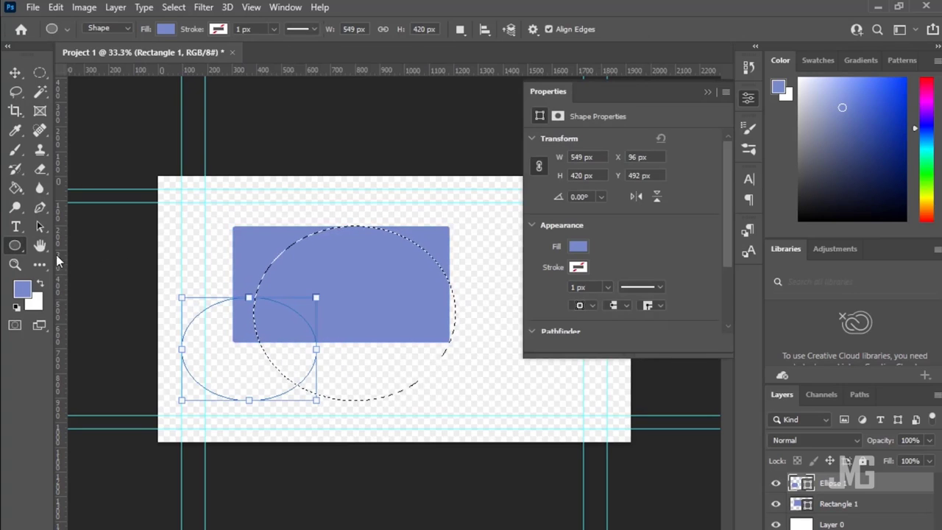
Step: Draw two triangles, one above the rectangle's left side and one near the bottom right
right_click(17, 247)
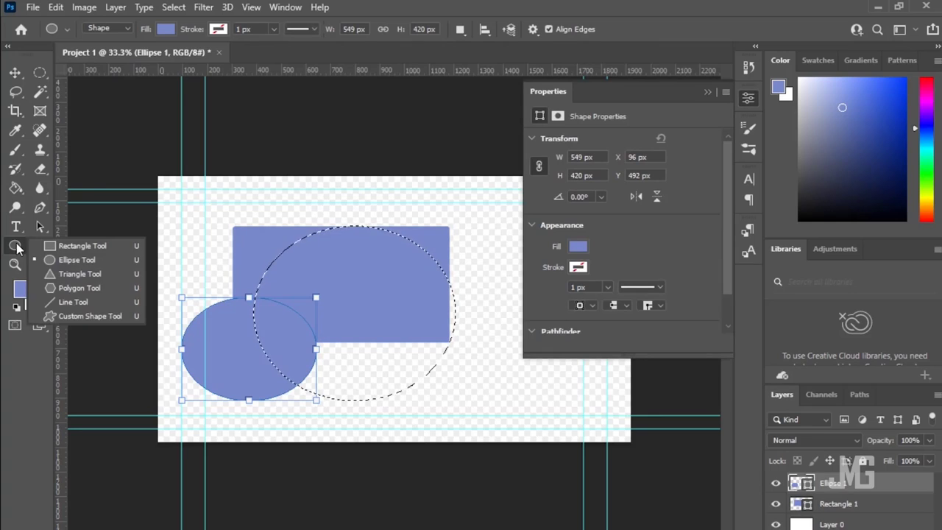
click(70, 272)
drag(204, 178, 302, 235)
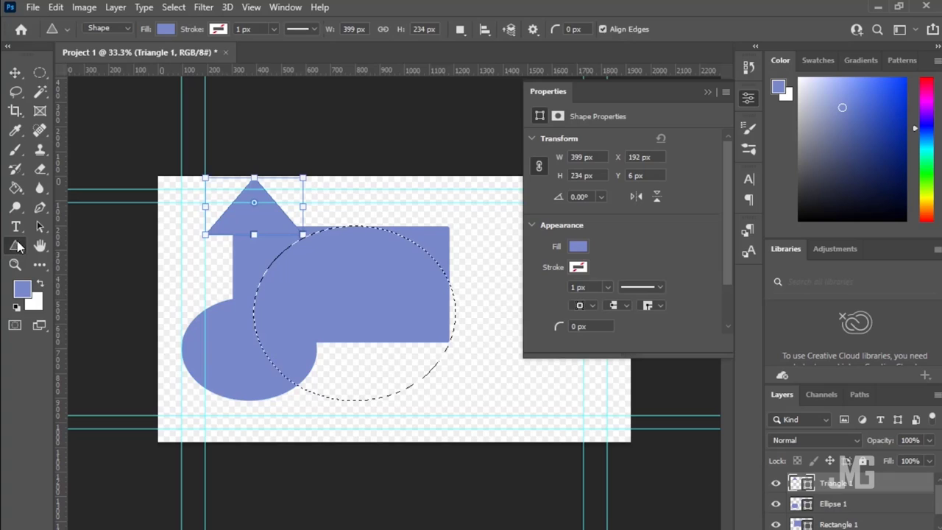
right_click(17, 246)
click(85, 275)
drag(390, 321, 490, 405)
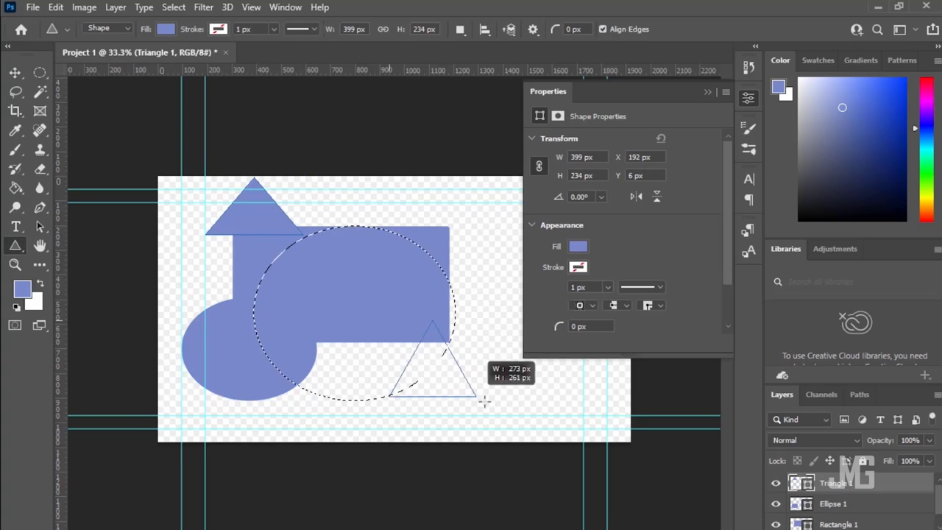
Step: Tilt the canvas view slightly with the Rotate View tool
click(40, 248)
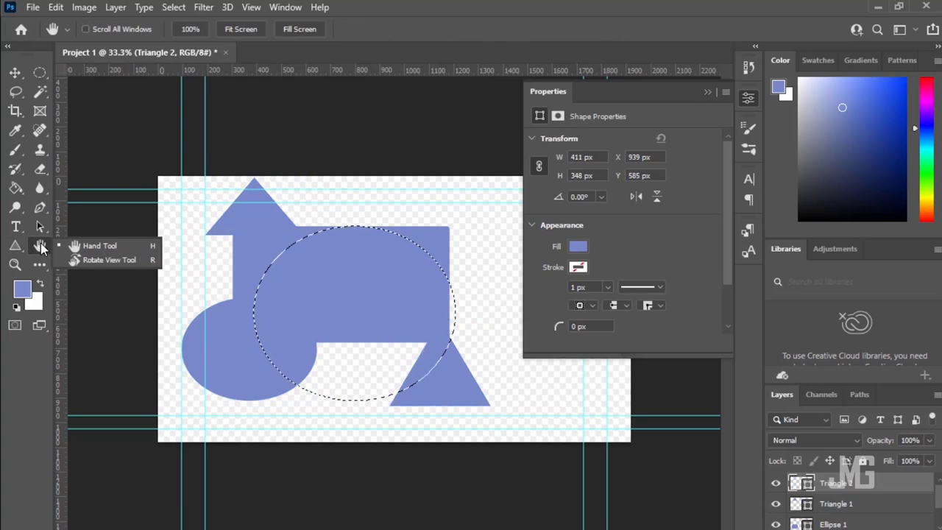
click(114, 251)
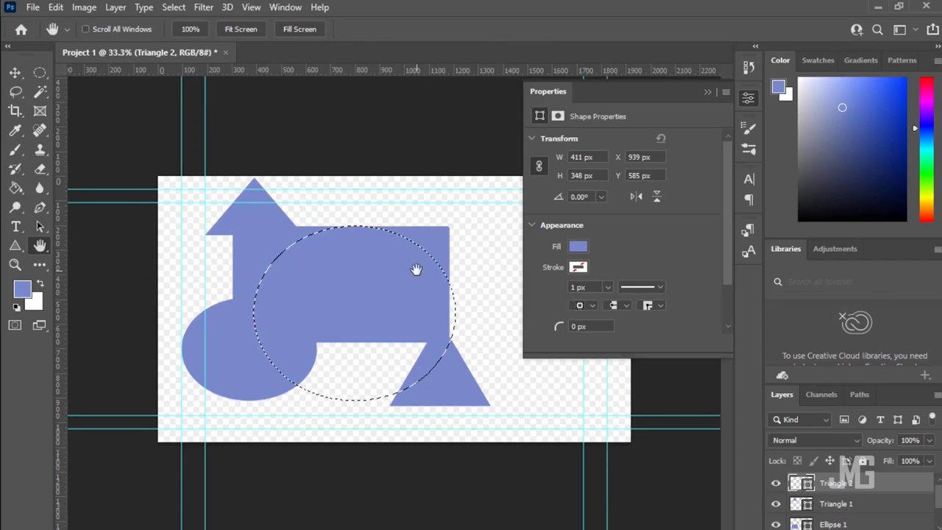
click(41, 246)
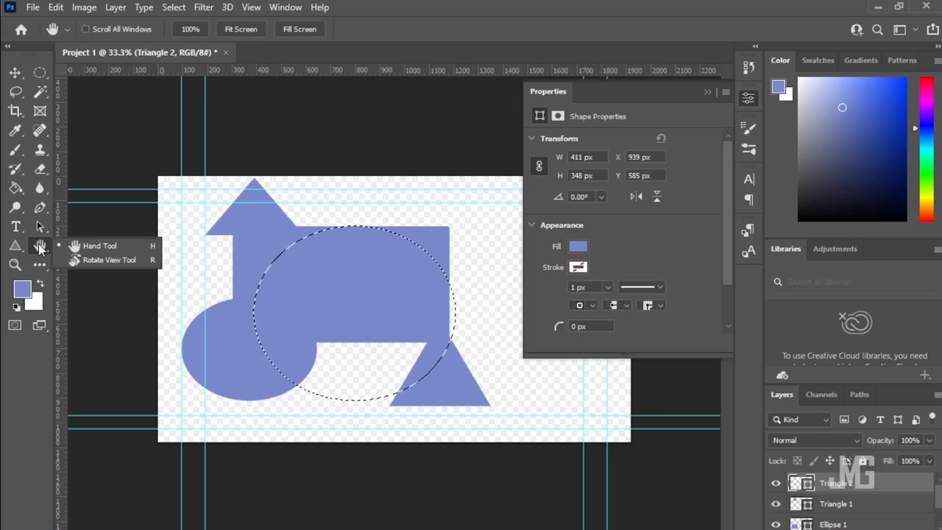
click(81, 261)
mouse_move(172, 277)
mouse_down()
mouse_move(322, 286)
mouse_move(250, 329)
mouse_move(262, 285)
mouse_move(347, 225)
mouse_move(265, 314)
mouse_move(284, 273)
mouse_move(254, 298)
mouse_up()
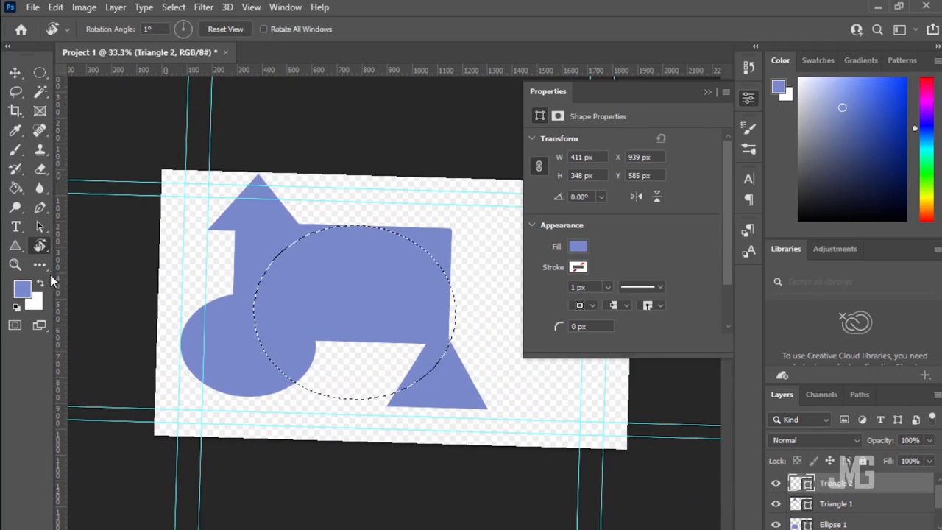
Step: Fit the whole tilted canvas on screen using the Zoom tool's Fit on Screen
click(12, 266)
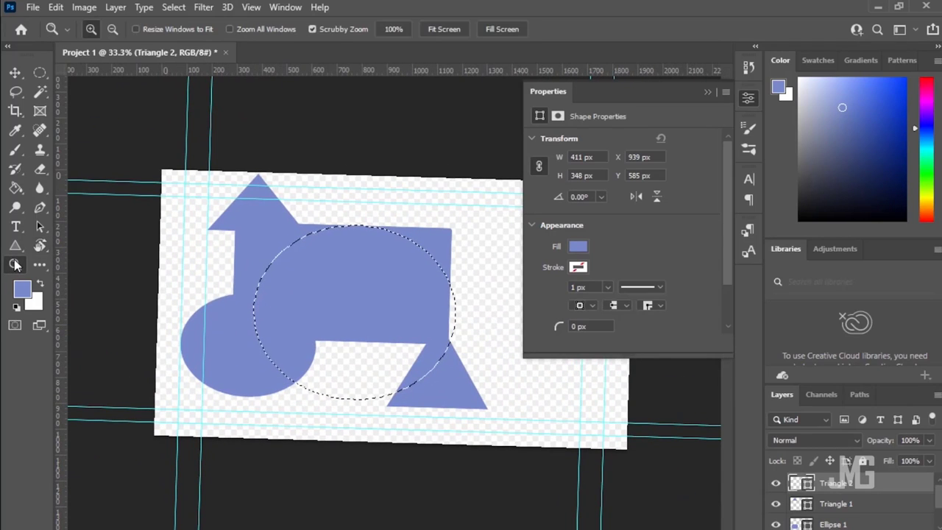
click(343, 284)
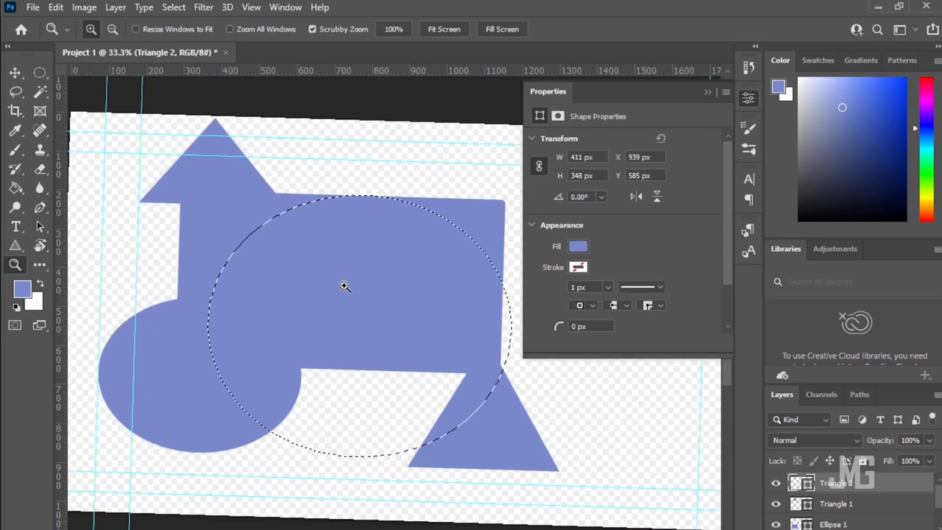
right_click(320, 237)
click(359, 243)
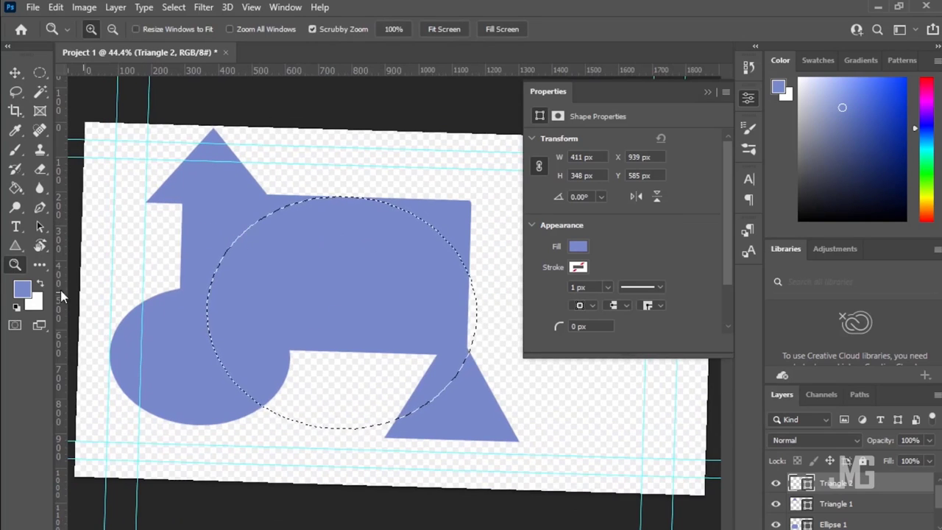
Step: Show and hide the toolbar customization option twice
click(40, 267)
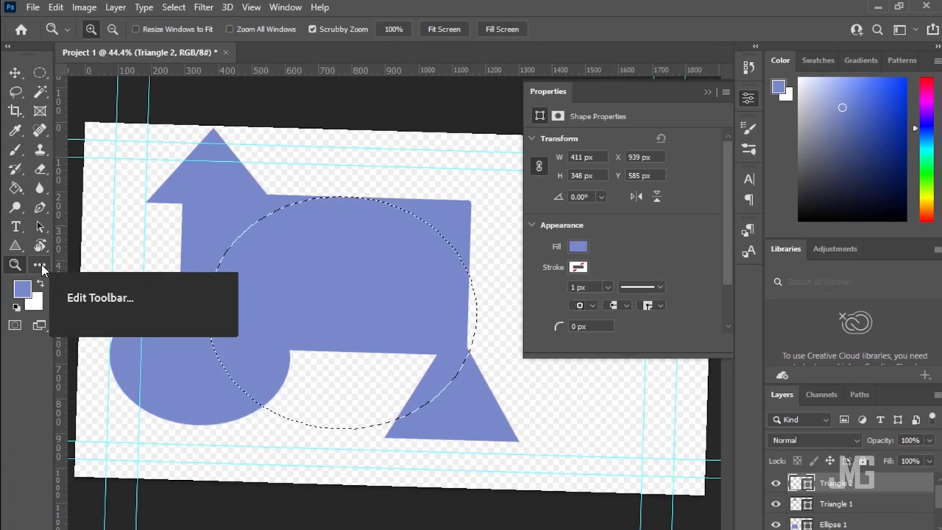
click(41, 266)
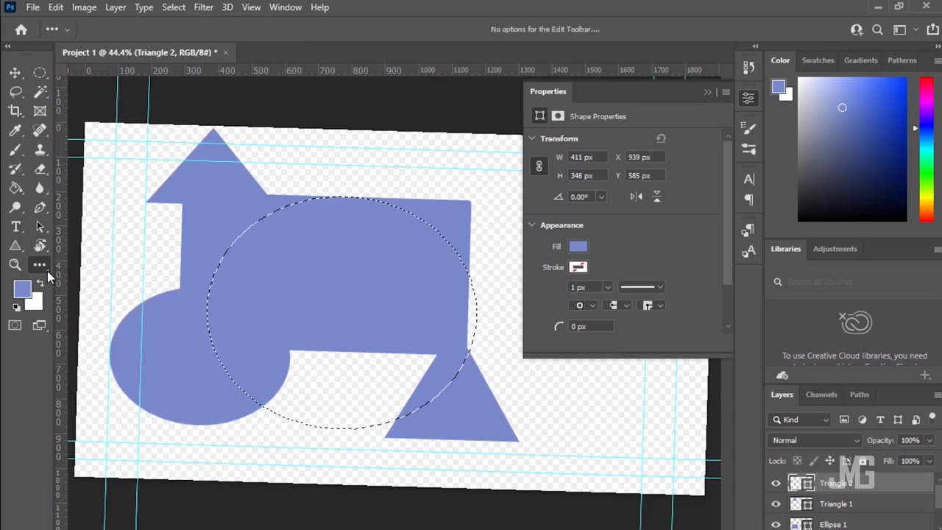
click(44, 268)
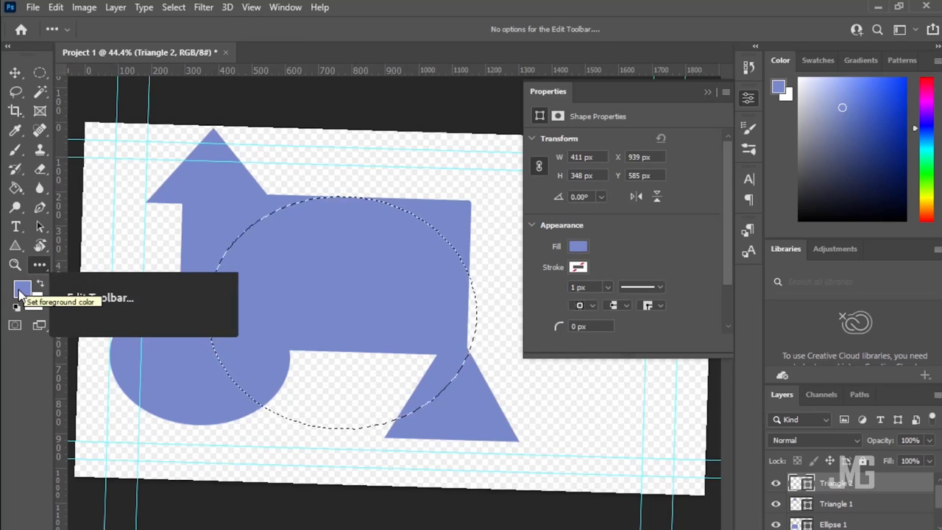
click(19, 290)
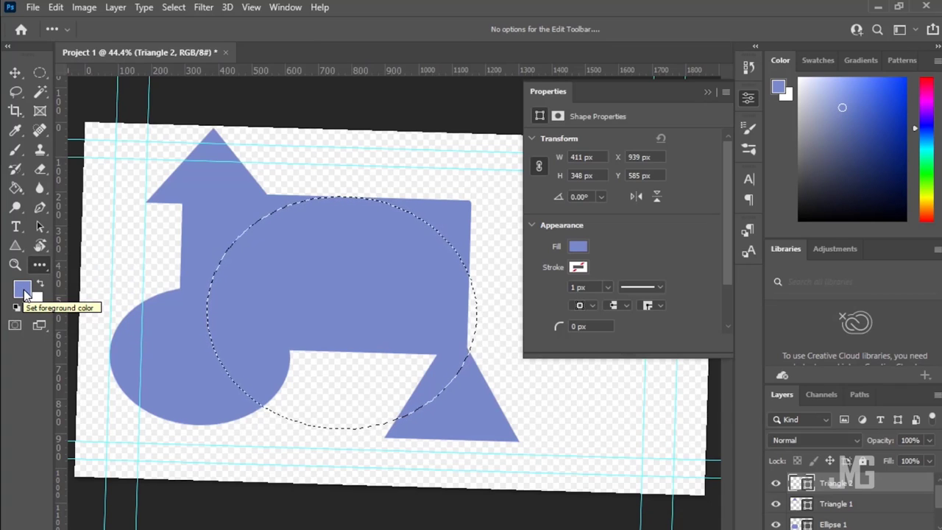
Step: Set the foreground colour to pure black #000000 in the Color Picker
click(24, 290)
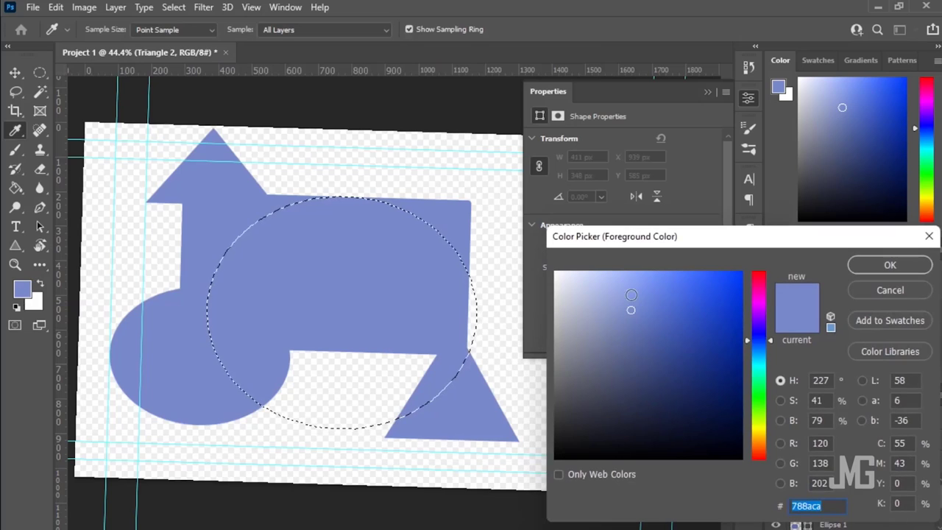
drag(627, 303, 846, 482)
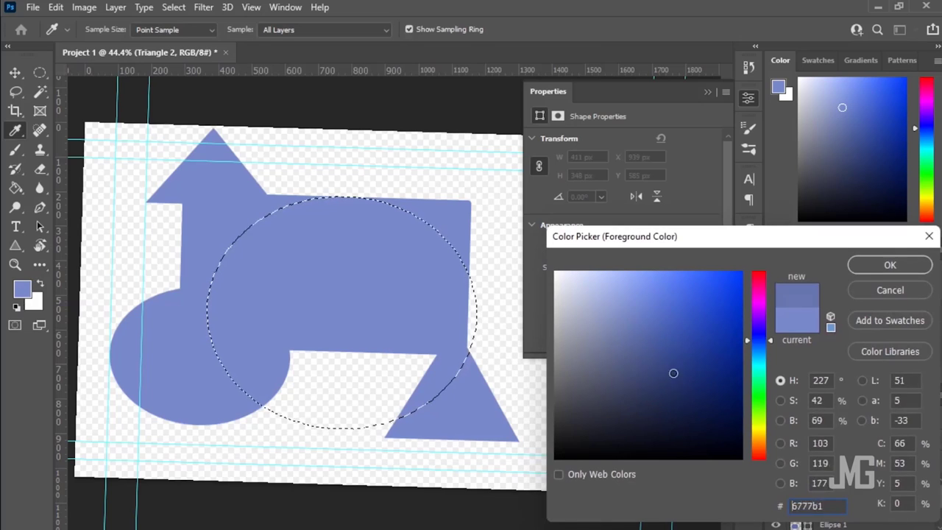
click(883, 266)
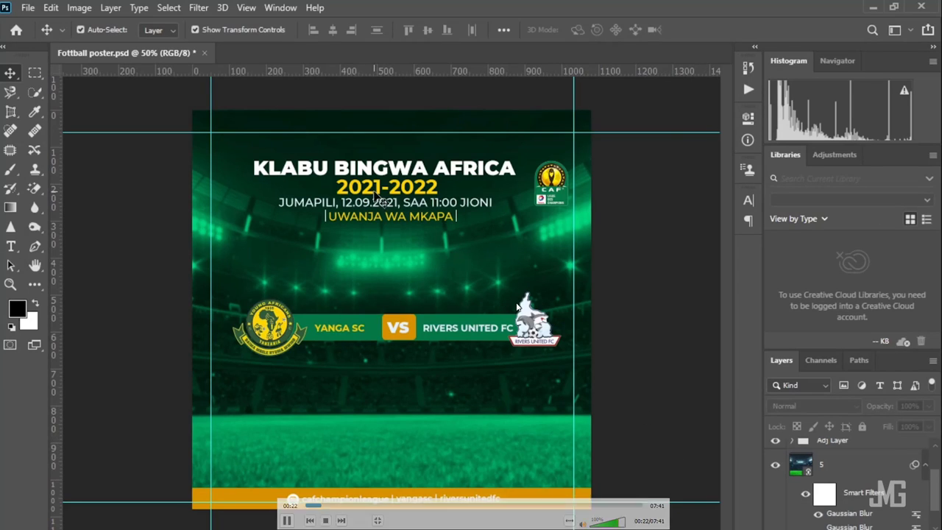
Step: Start a new document and name it 'Poster design'
click(30, 7)
click(40, 25)
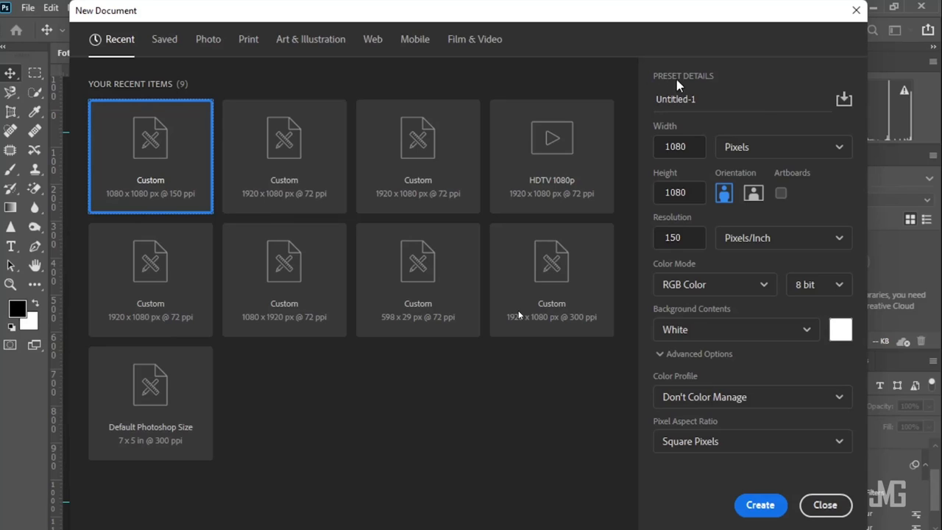
click(706, 103)
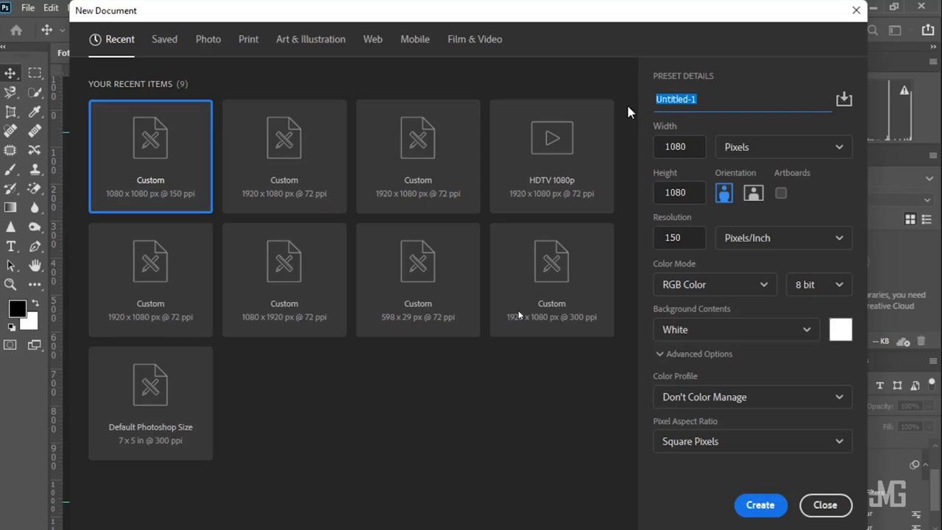
text(Pos)
text(ter)
text( des)
text(ign)
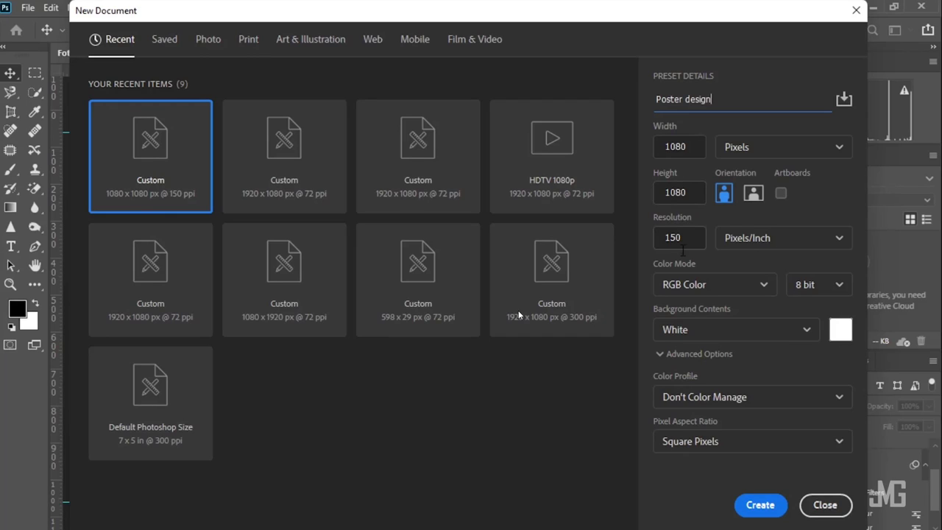
Step: Create it at 150 ppi with RGB Color mode and a White background
click(689, 243)
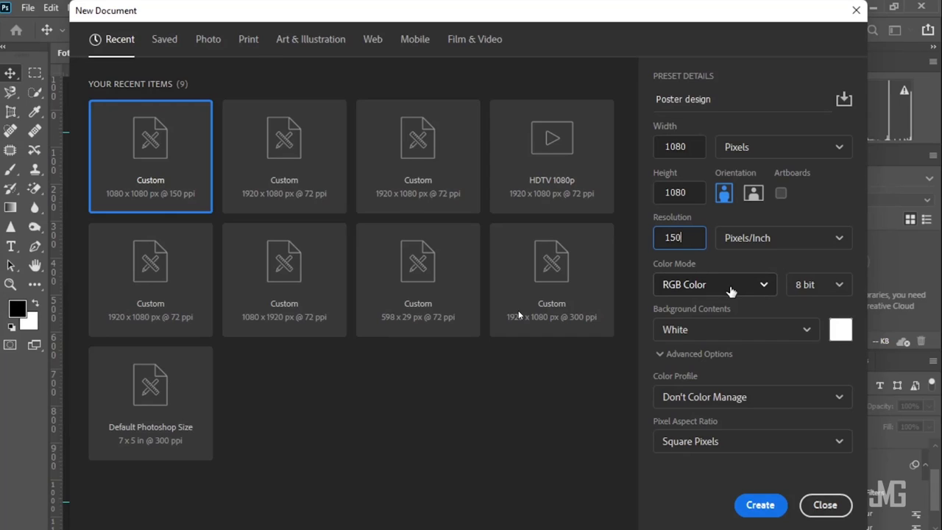
click(728, 290)
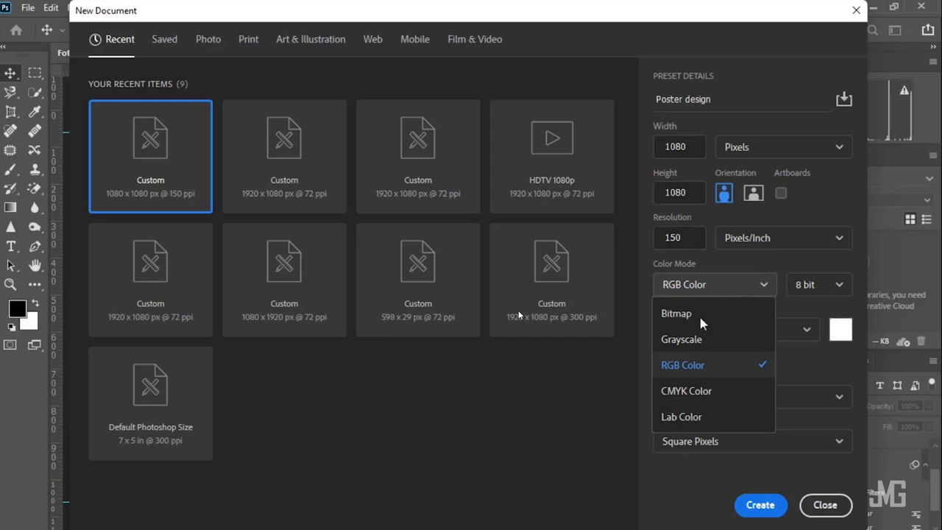
click(691, 391)
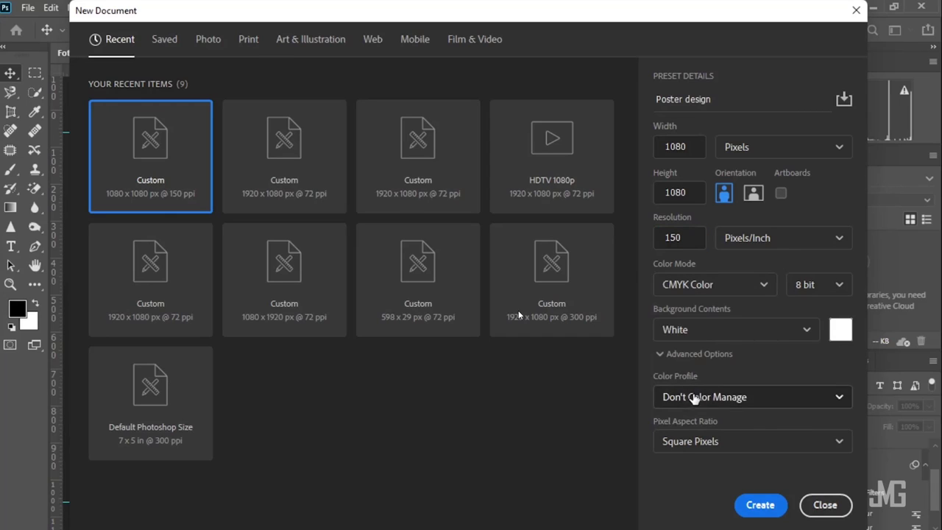
click(708, 286)
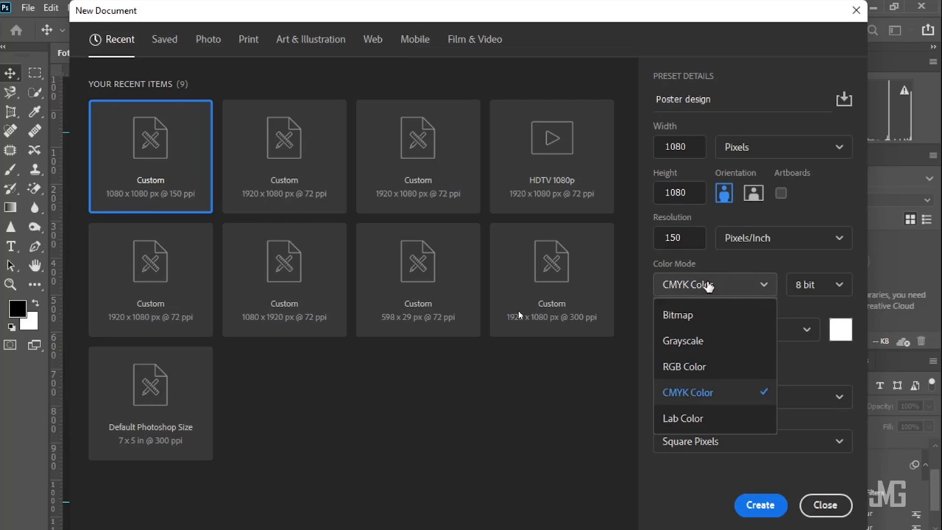
click(691, 367)
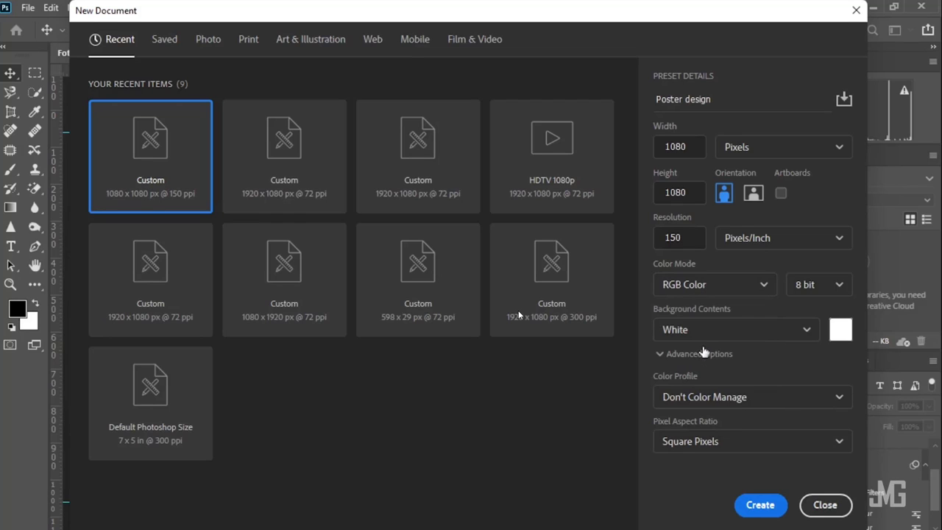
click(718, 330)
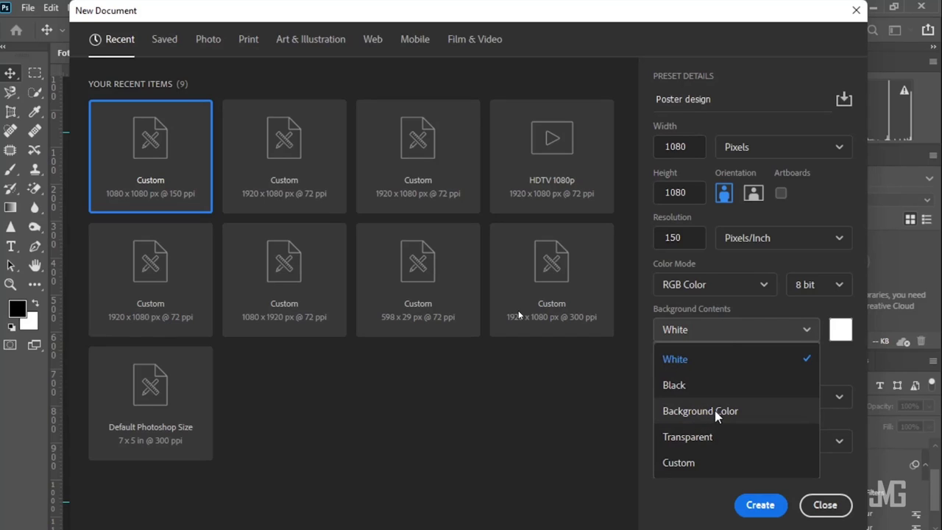
click(734, 340)
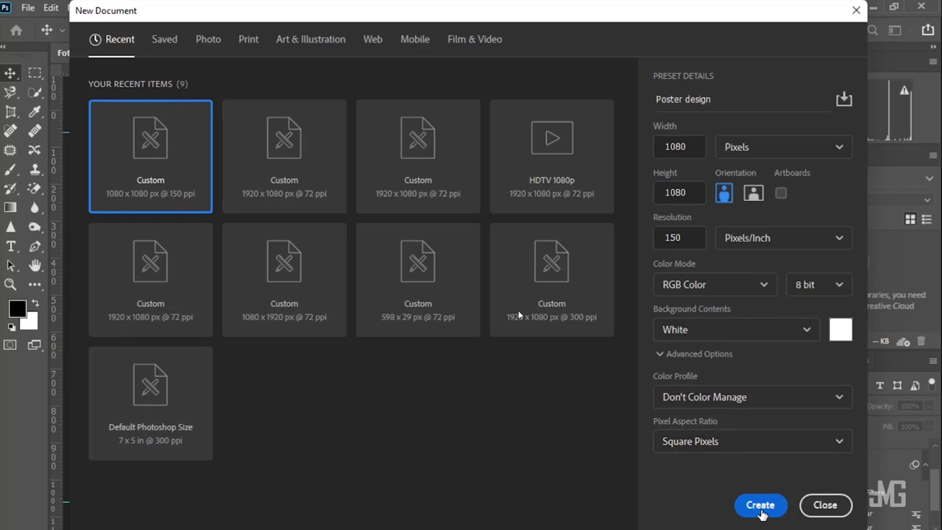
click(761, 508)
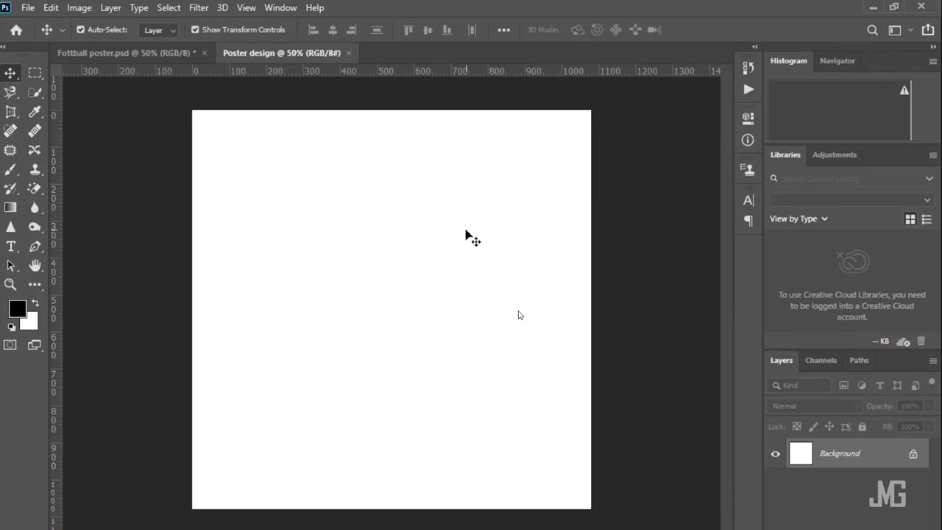
Step: Add two horizontal and two vertical inset margin guides to Poster design, then hide rulers
click(157, 49)
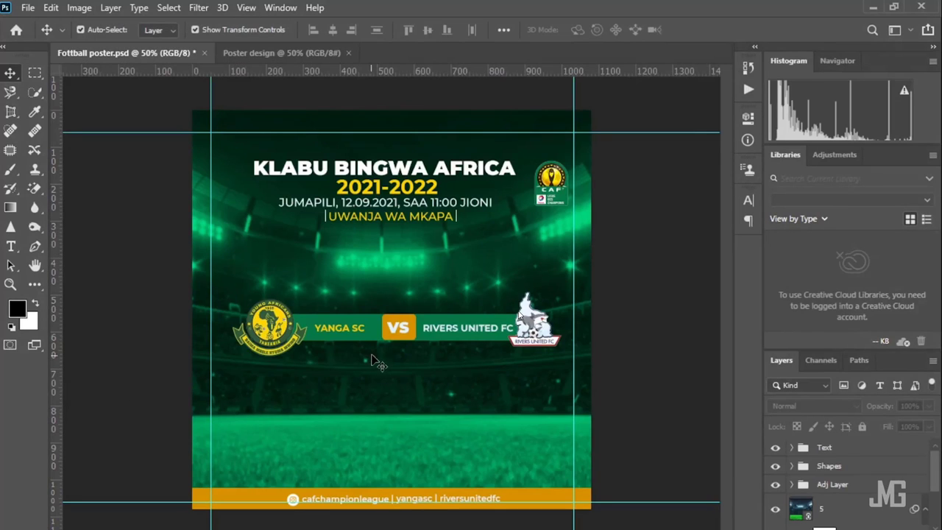
click(285, 54)
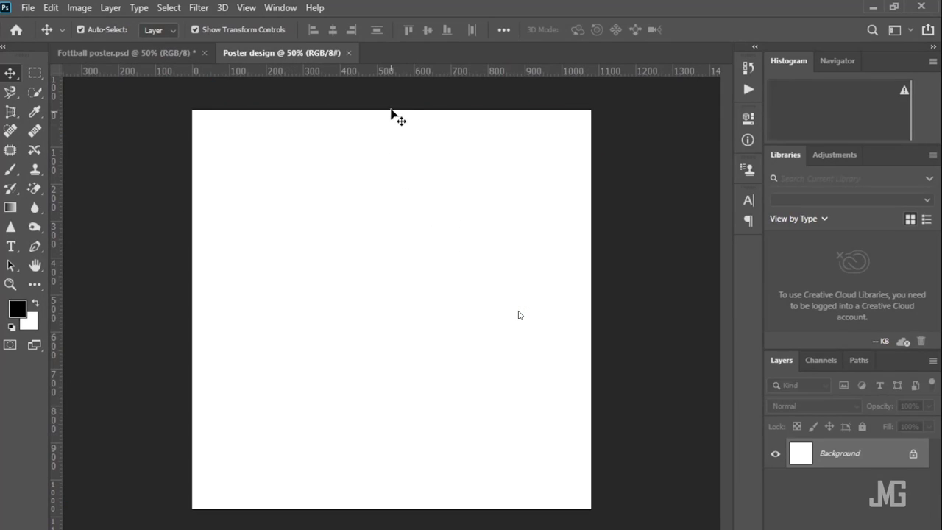
mouse_move(410, 74)
mouse_down()
mouse_move(410, 125)
mouse_move(378, 125)
mouse_up()
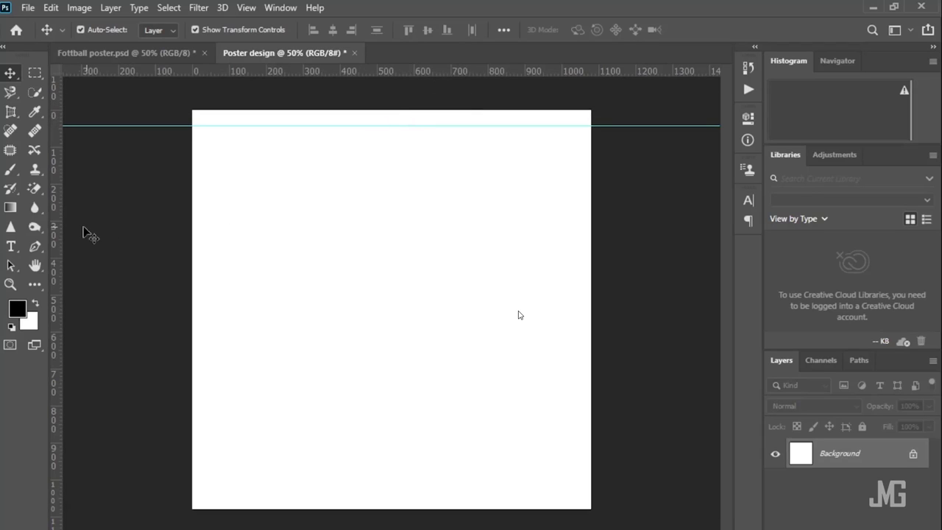
drag(58, 234, 210, 222)
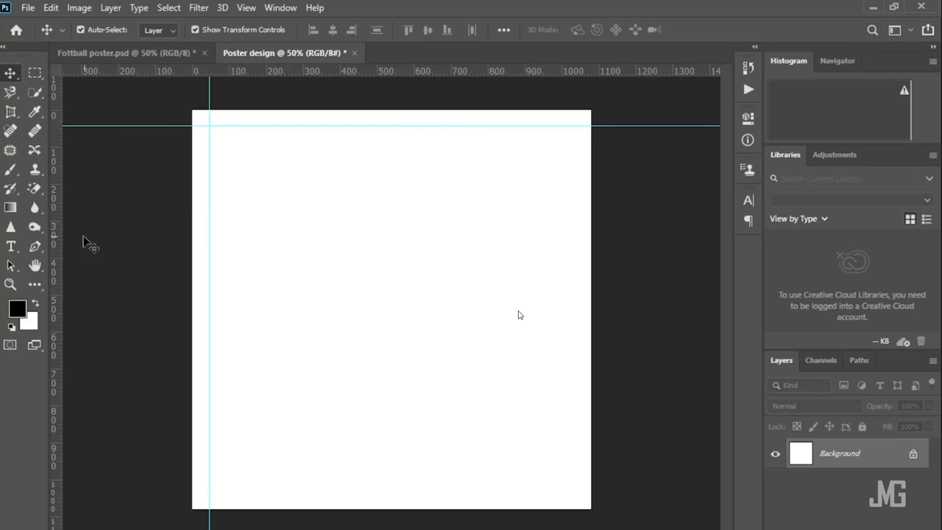
mouse_move(59, 240)
mouse_down()
mouse_move(276, 225)
mouse_move(572, 224)
mouse_up()
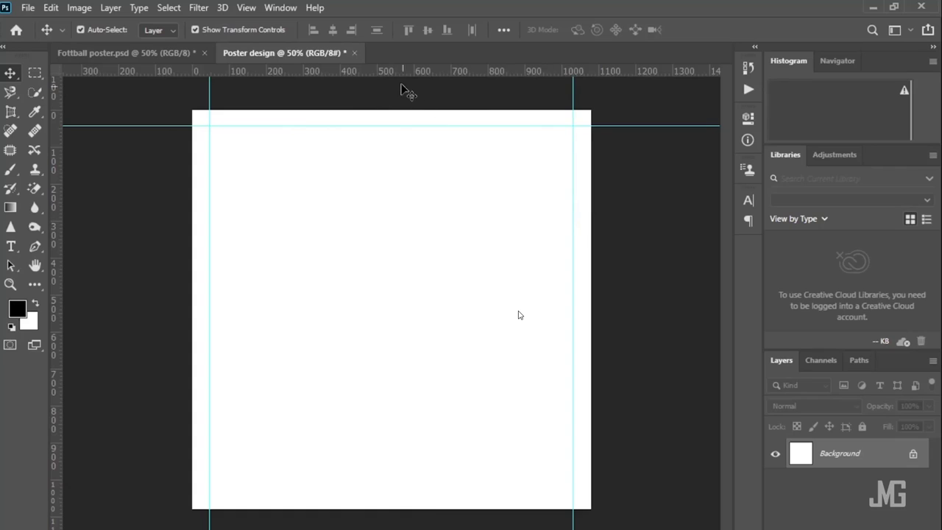
mouse_move(399, 74)
mouse_down()
mouse_move(399, 252)
mouse_move(428, 502)
mouse_move(431, 494)
mouse_up()
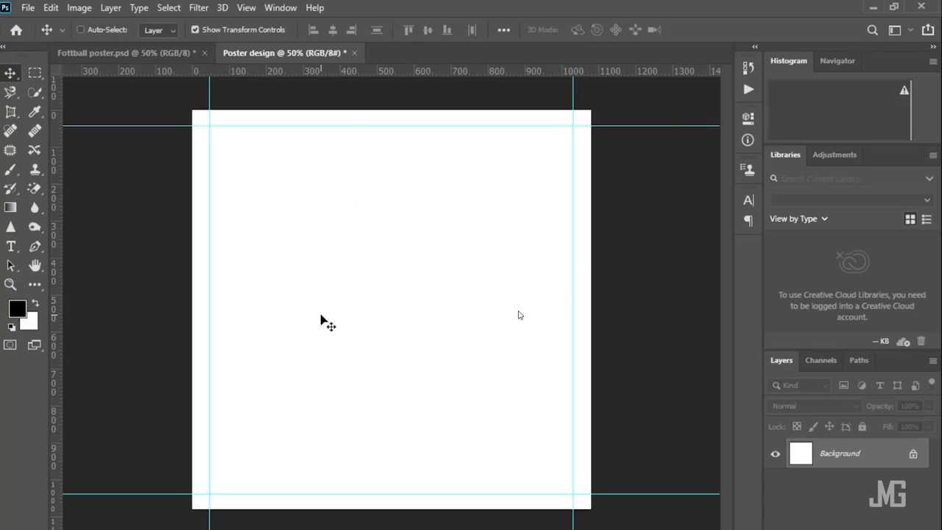
key(ctrl+r)
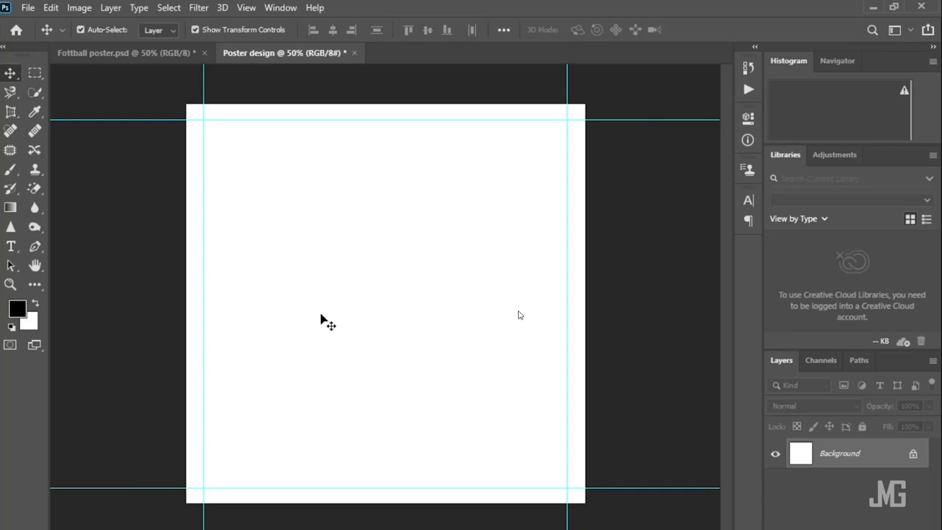
Step: Show the rulers, return to Fottball poster.psd and select its Text group
key(ctrl+r)
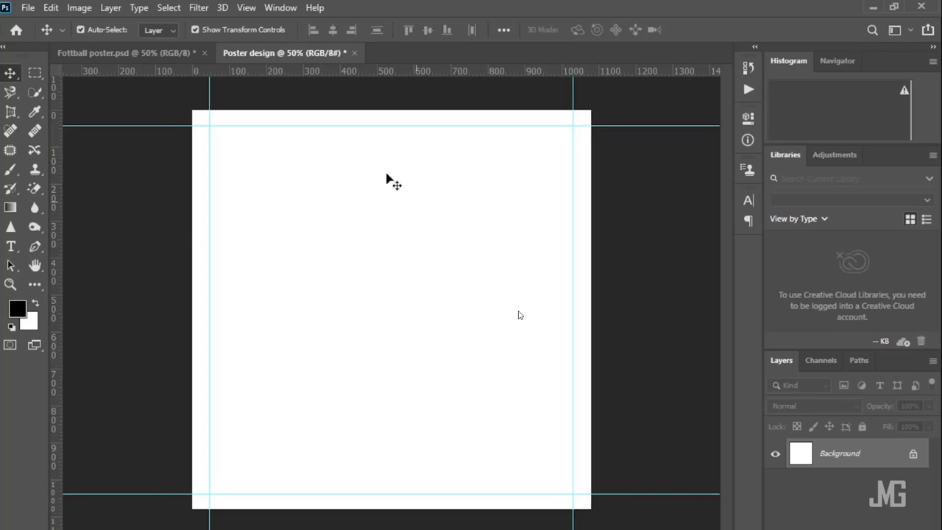
click(148, 57)
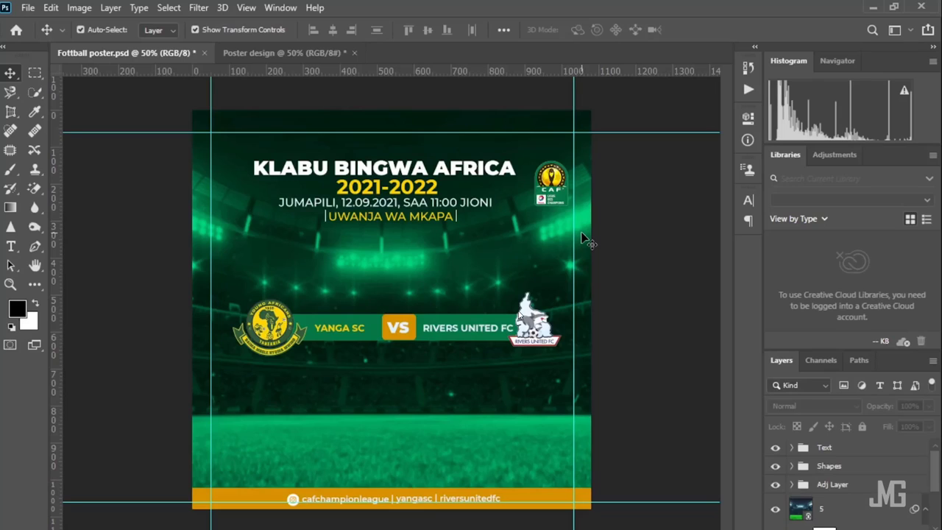
click(830, 450)
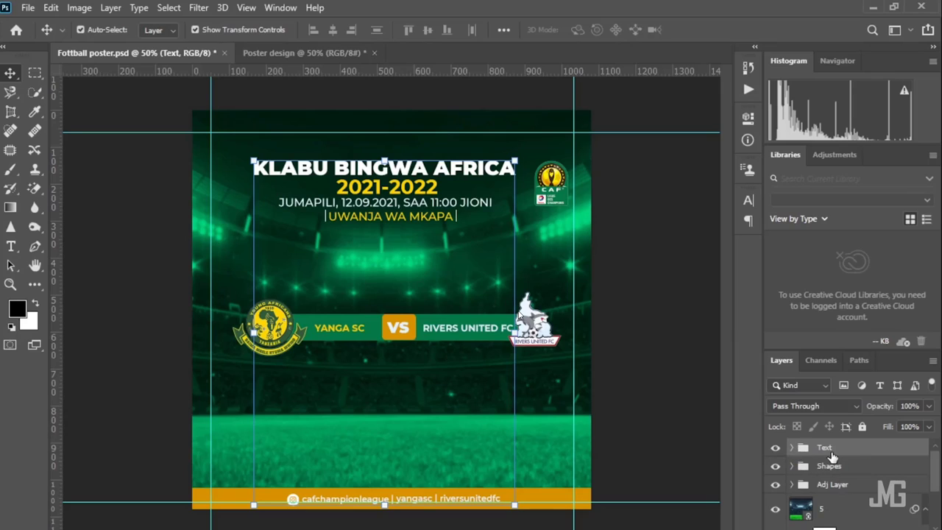
click(776, 448)
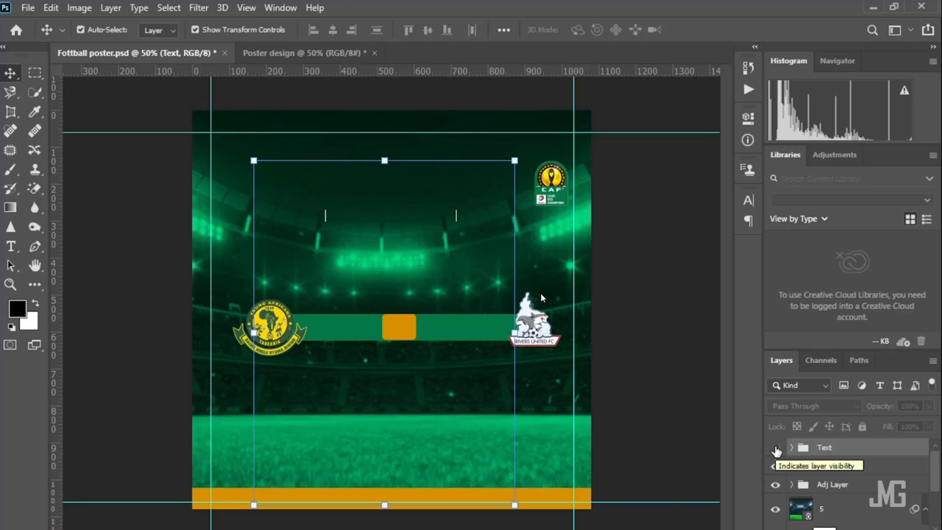
click(776, 448)
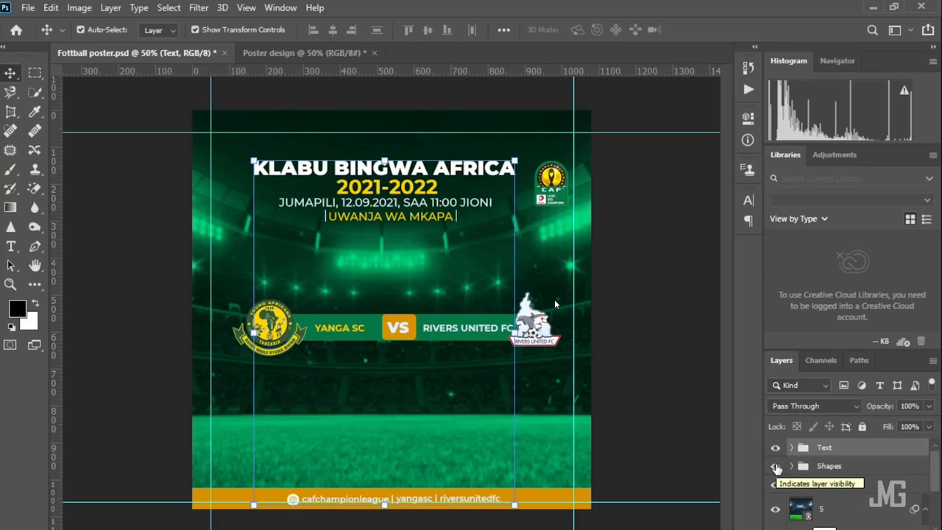
click(776, 465)
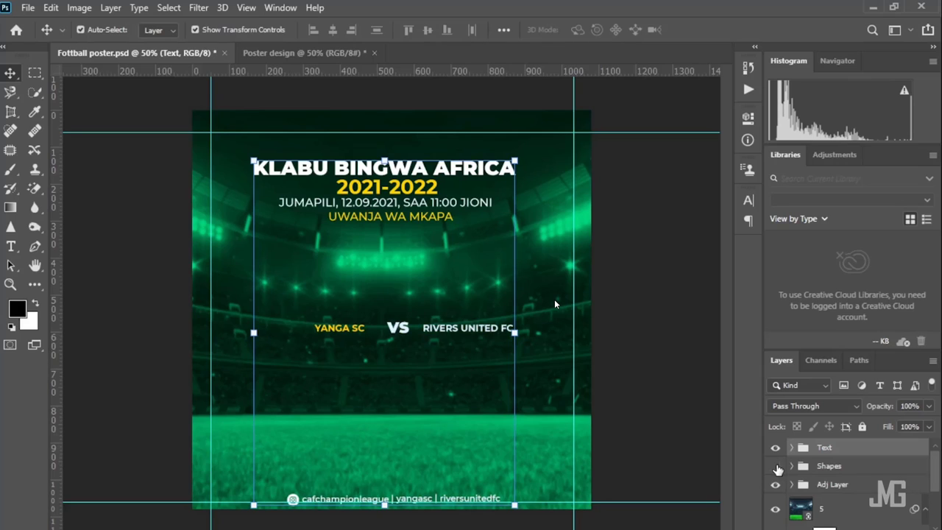
click(776, 466)
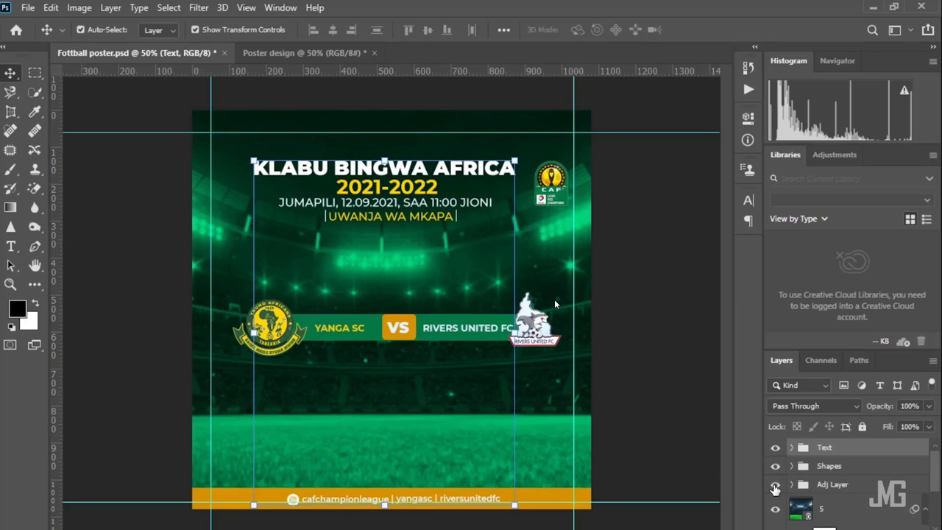
click(775, 489)
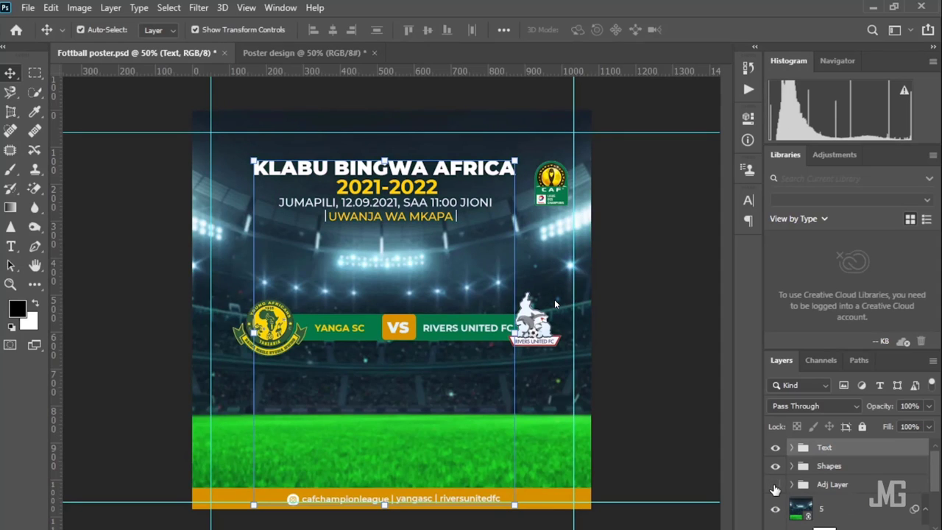
click(775, 488)
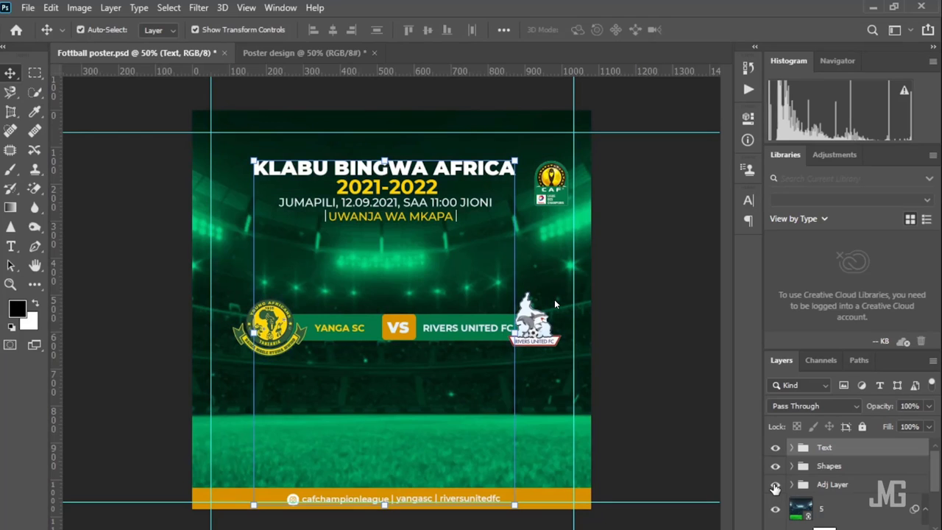
scroll(775, 489, down, 2)
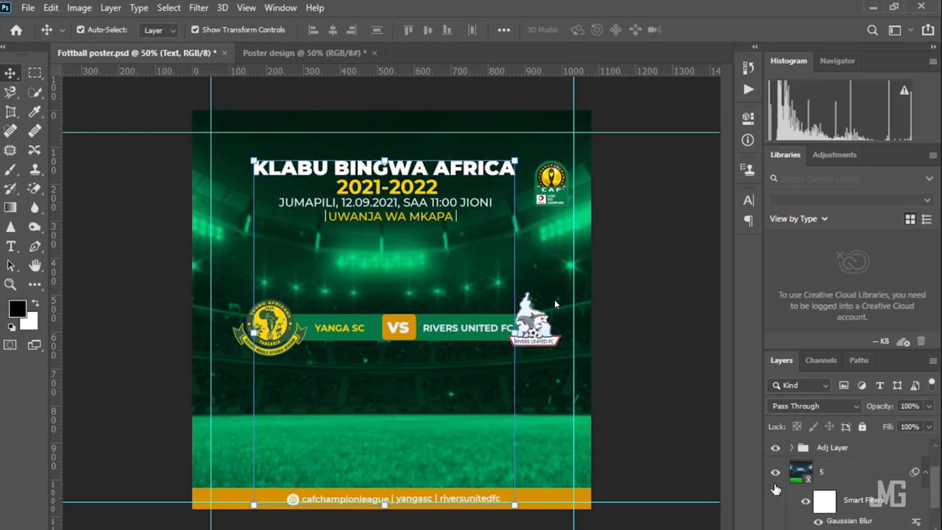
click(777, 473)
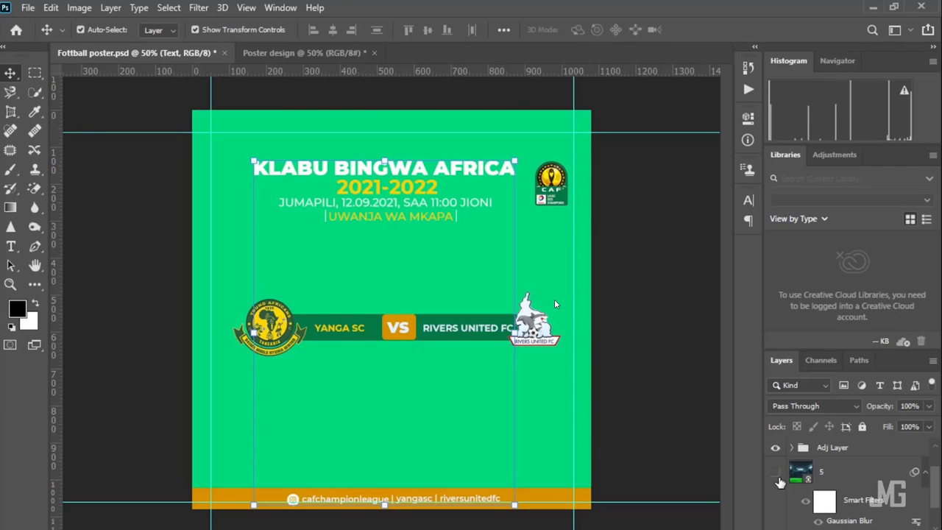
click(777, 475)
scroll(780, 482, down, 2)
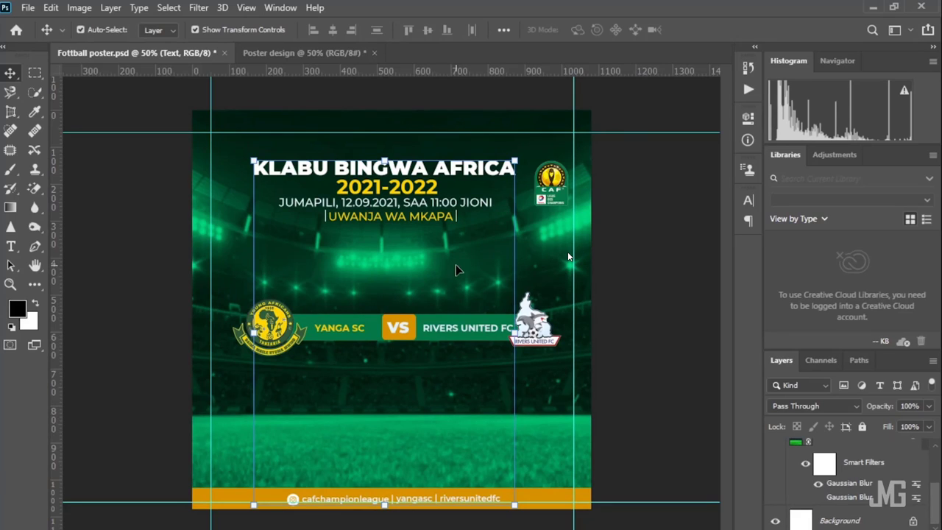
click(637, 325)
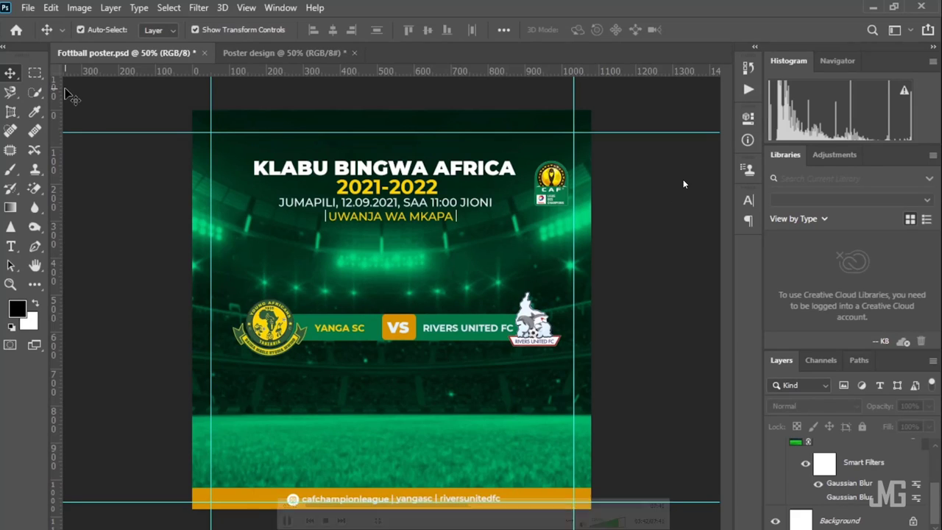
Step: Begin a Save As of the poster, choosing to save on the computer
click(29, 8)
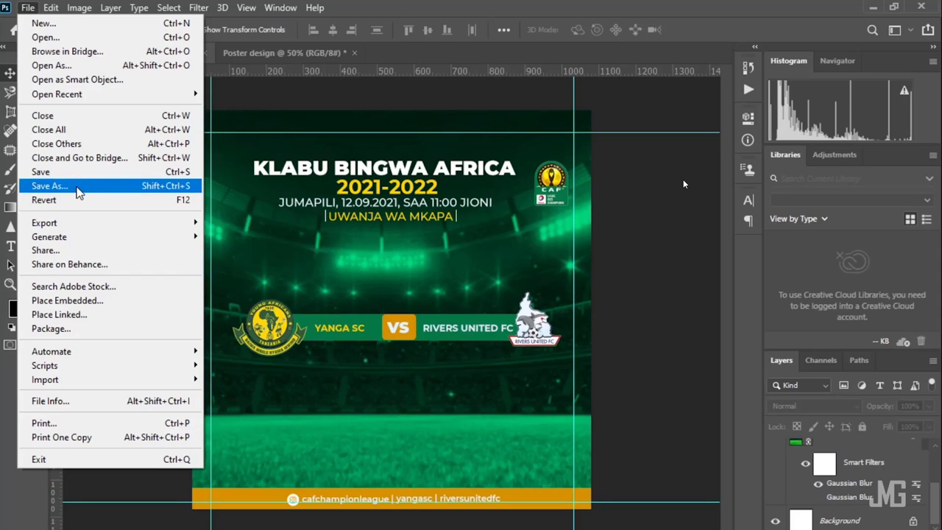
click(79, 190)
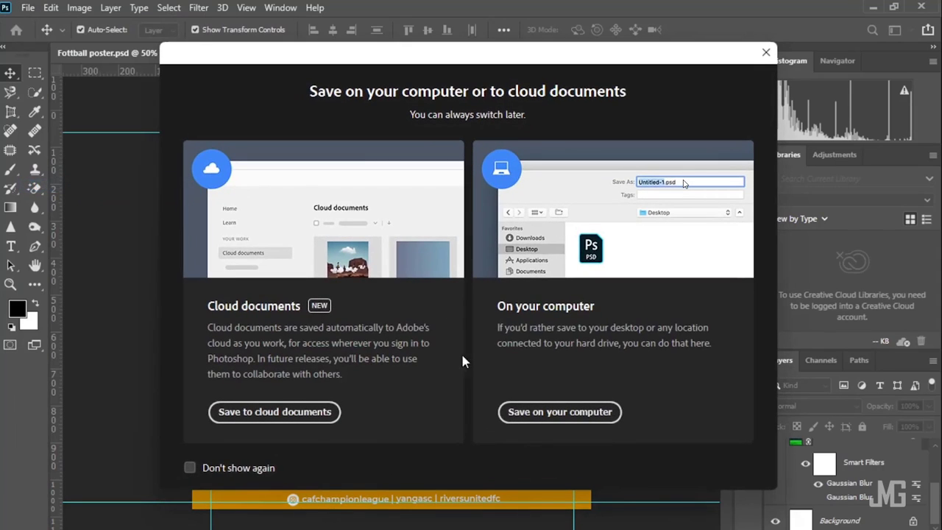
click(576, 417)
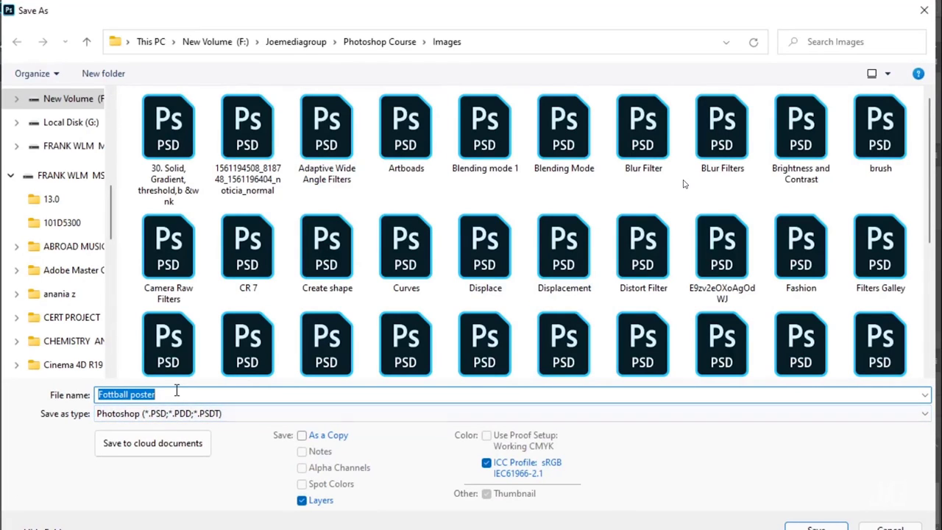
Step: Rename the file to 'Hatua za kufanya designing' and view the available formats
key(BackSpace)
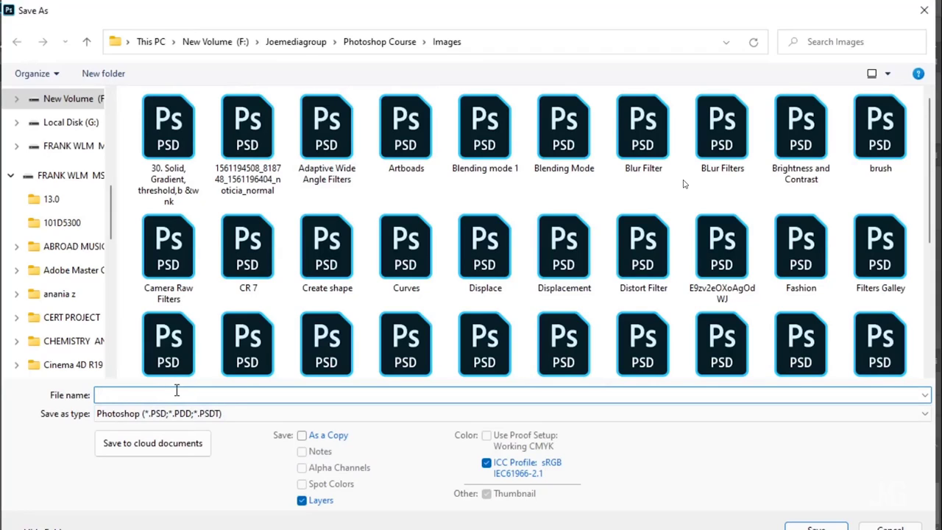
text(Hatua za ku)
text(fa)
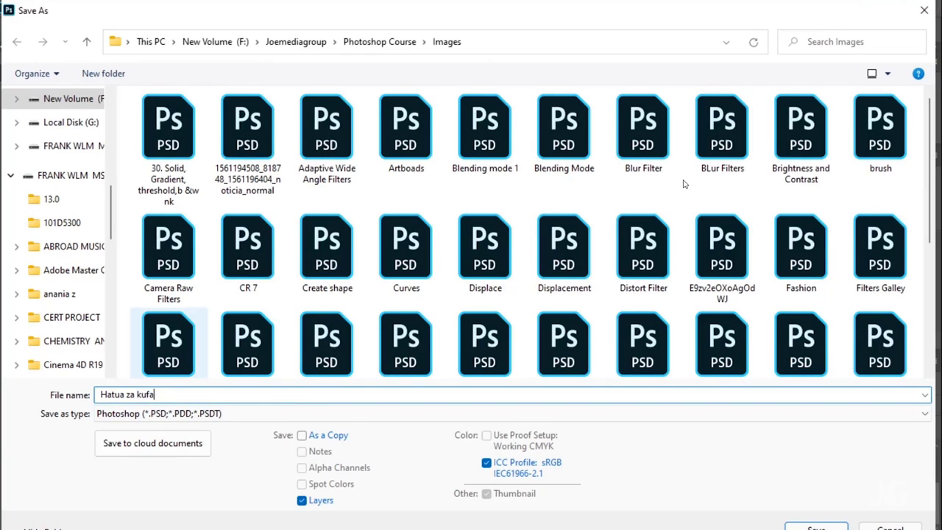
text(nya )
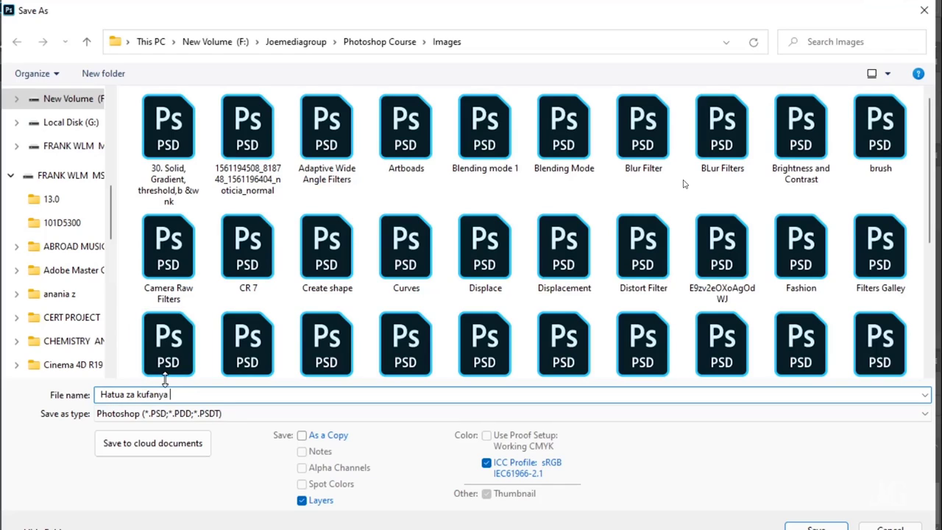
text(designing)
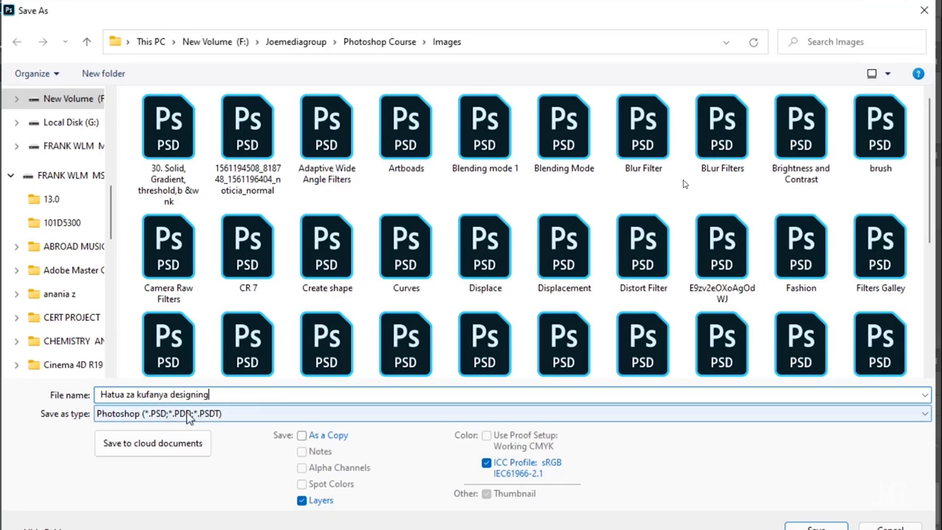
click(226, 416)
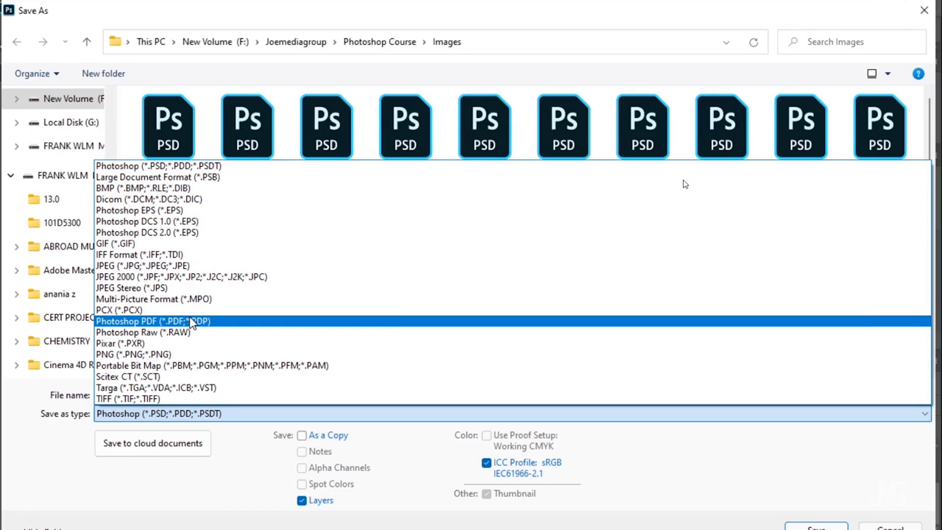
Step: Save a JPEG copy with Quality 12 (Maximum) and Progressive format
click(206, 267)
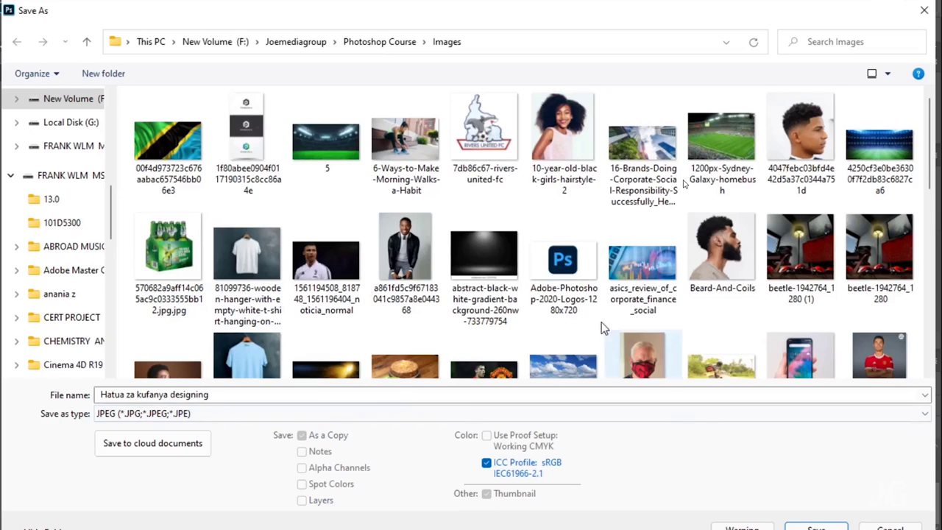
click(816, 527)
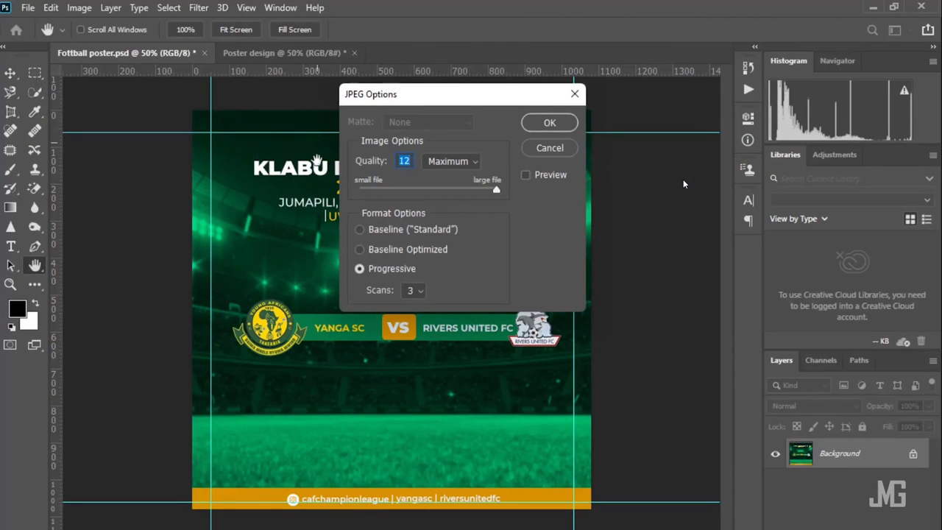
mouse_move(496, 190)
mouse_down()
mouse_move(332, 200)
mouse_move(500, 193)
mouse_up()
click(527, 175)
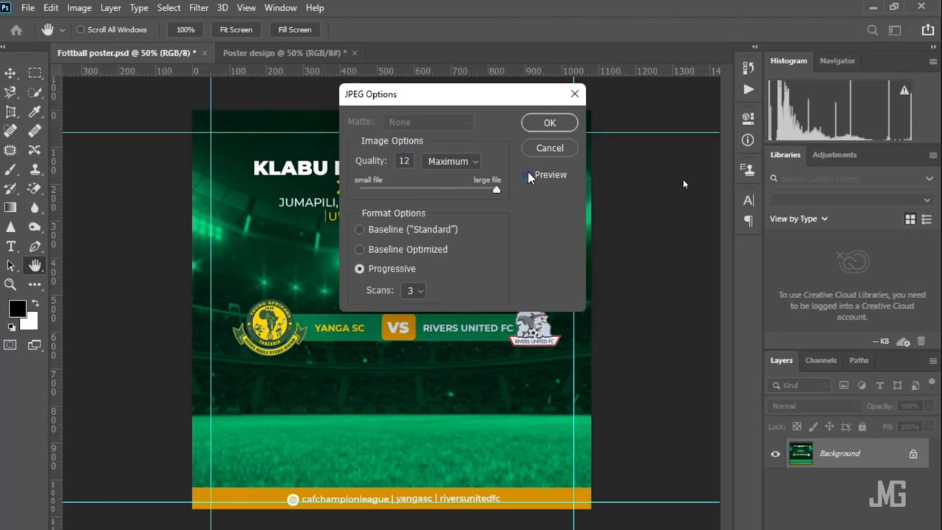
click(545, 124)
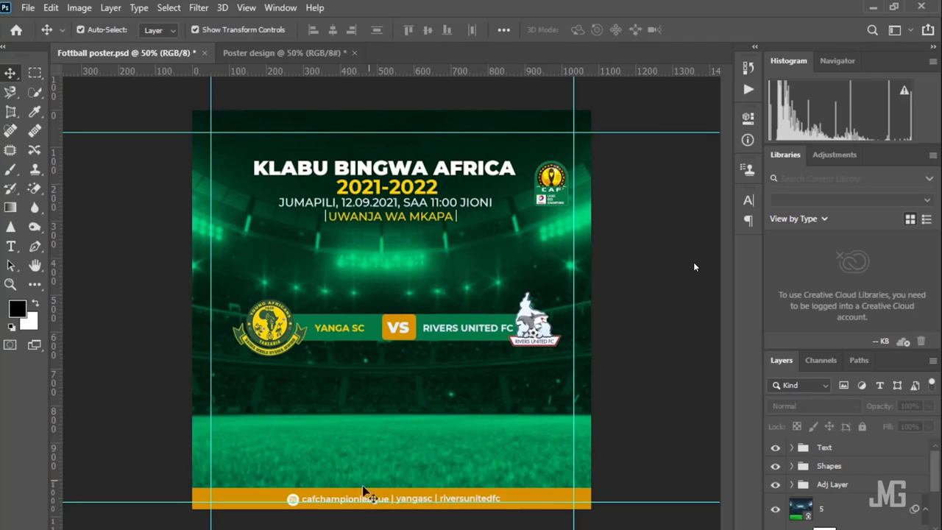
Step: Open Export As for the poster with the size kept at 1x
click(28, 8)
mouse_move(44, 223)
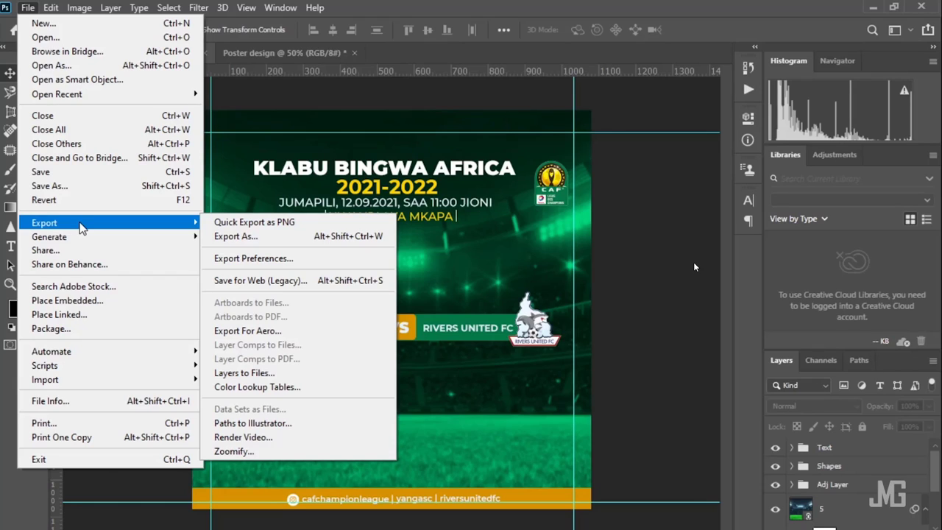
click(73, 224)
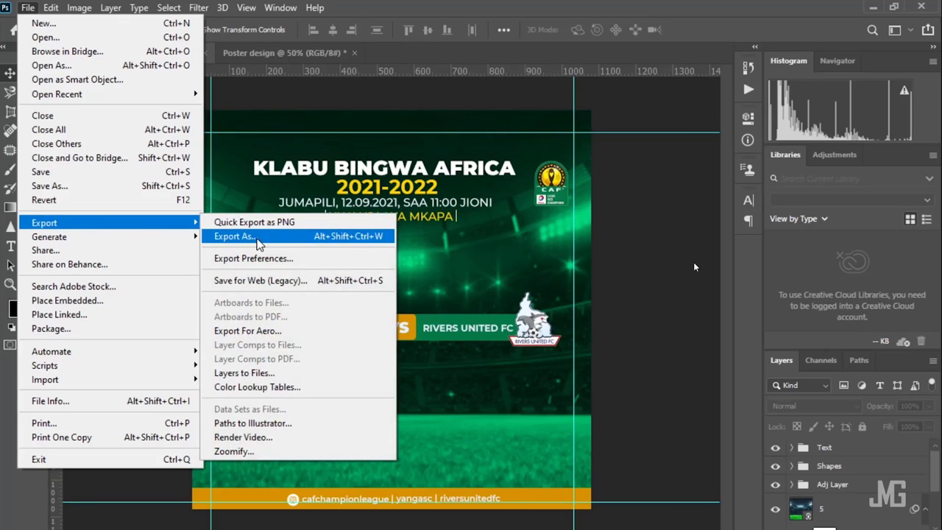
click(256, 237)
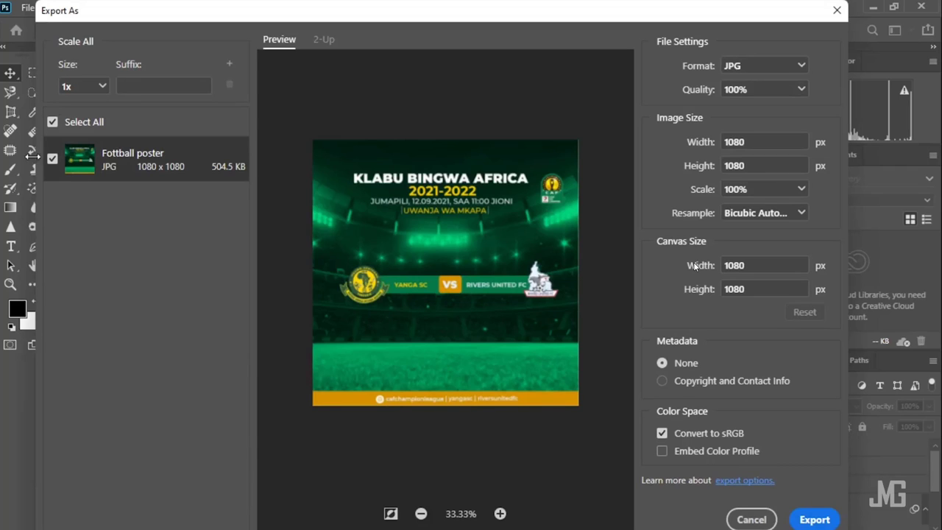
click(102, 87)
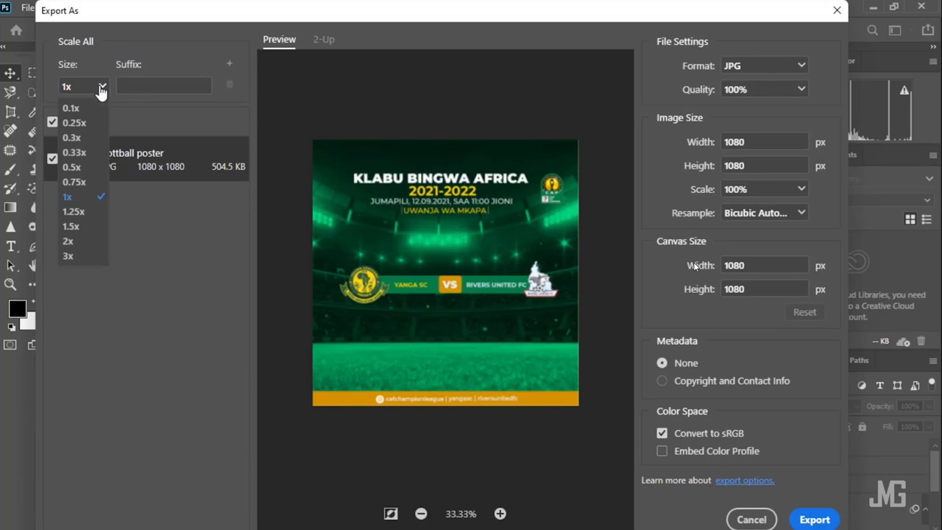
click(148, 106)
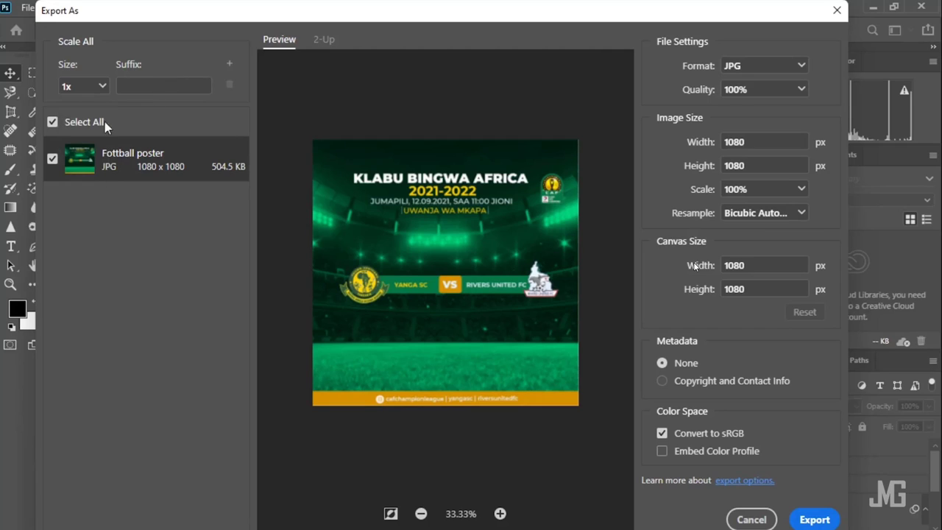
Step: Include the Fottball poster, select all images, and zoom the preview to 50%
double_click(53, 123)
click(53, 123)
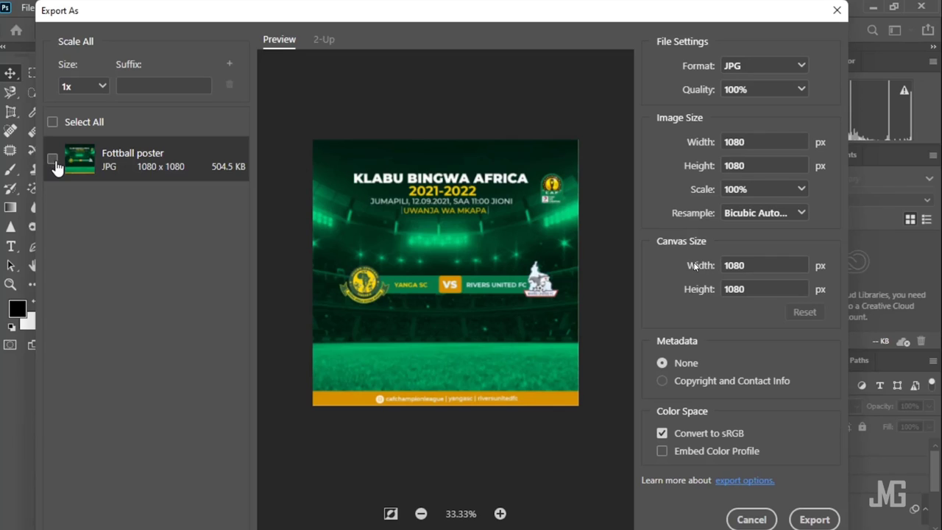
click(53, 159)
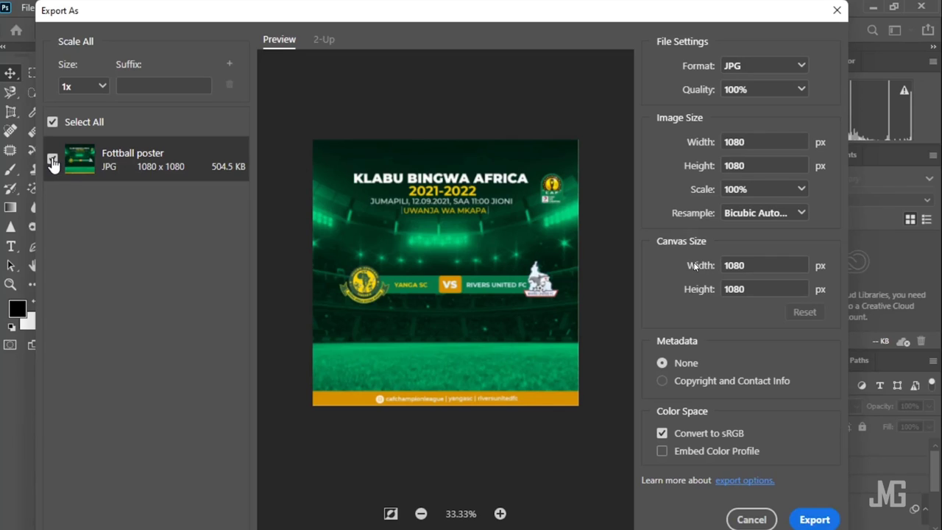
click(53, 123)
click(500, 514)
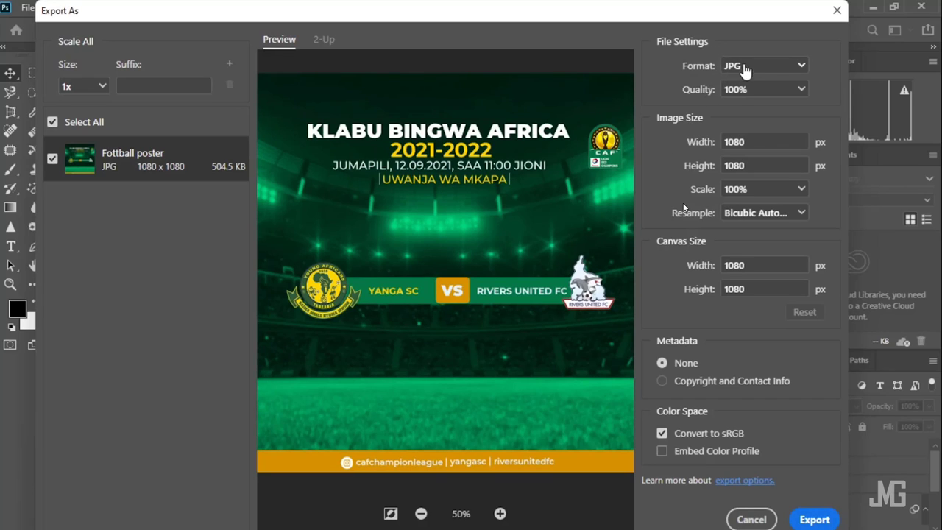
click(750, 70)
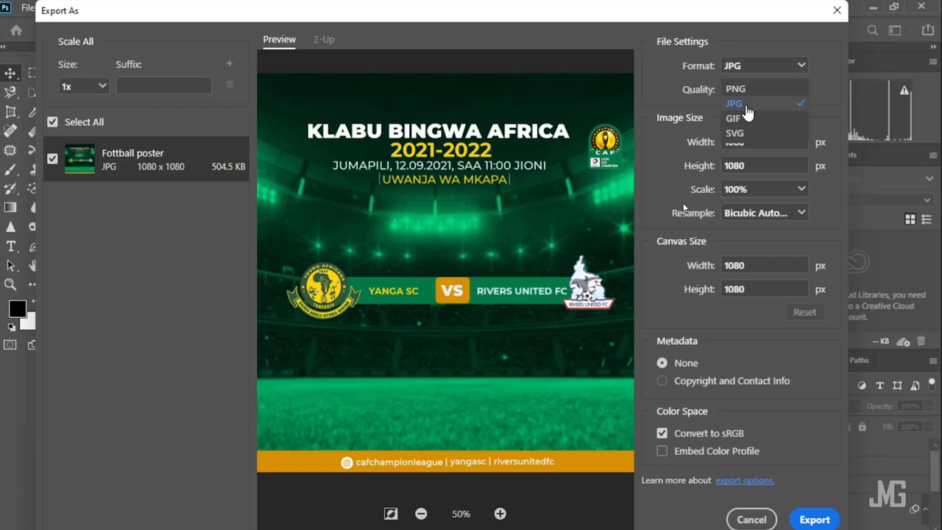
click(747, 108)
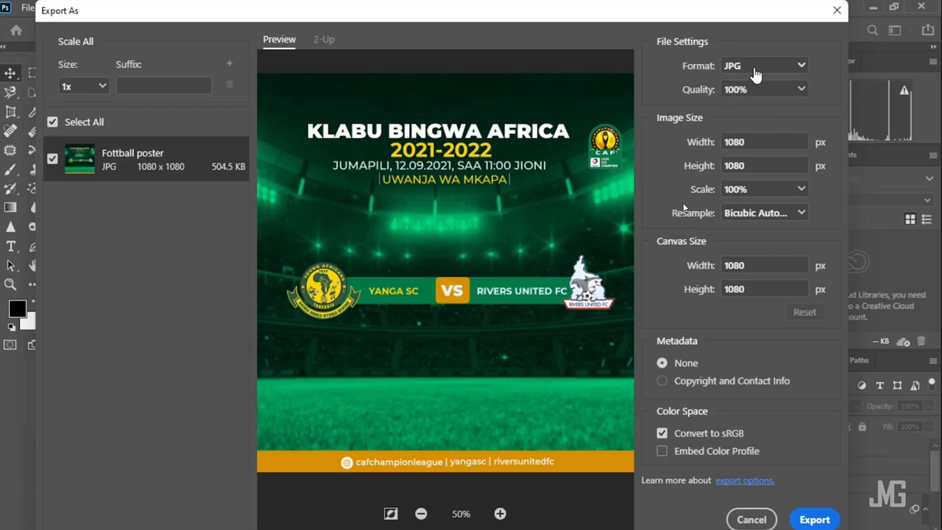
click(753, 68)
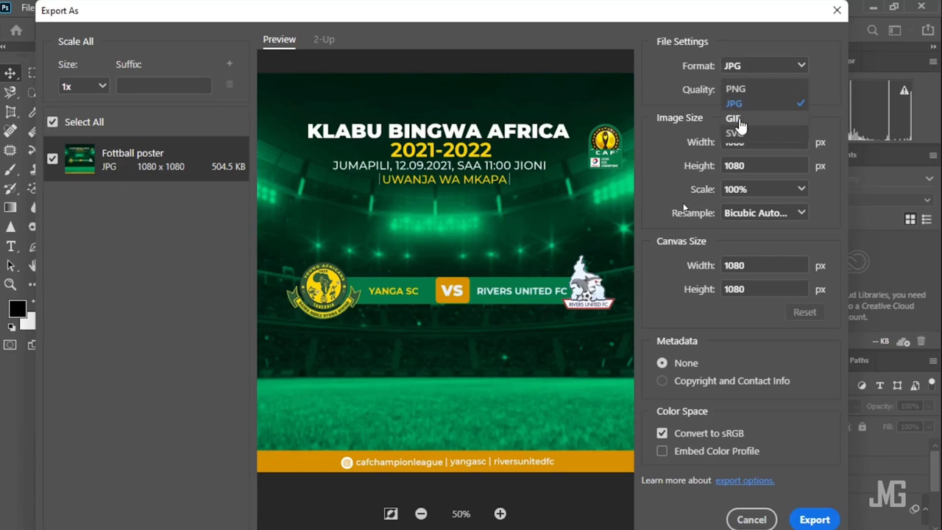
click(740, 118)
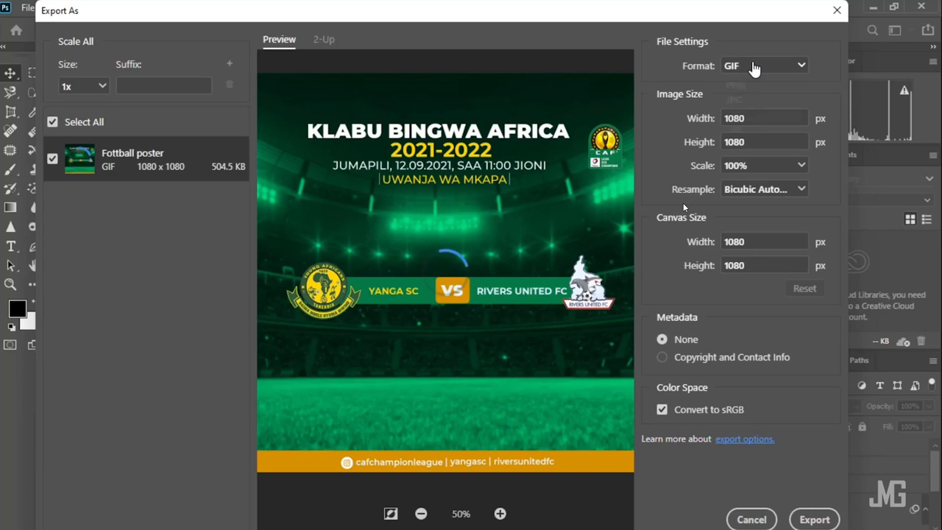
click(754, 68)
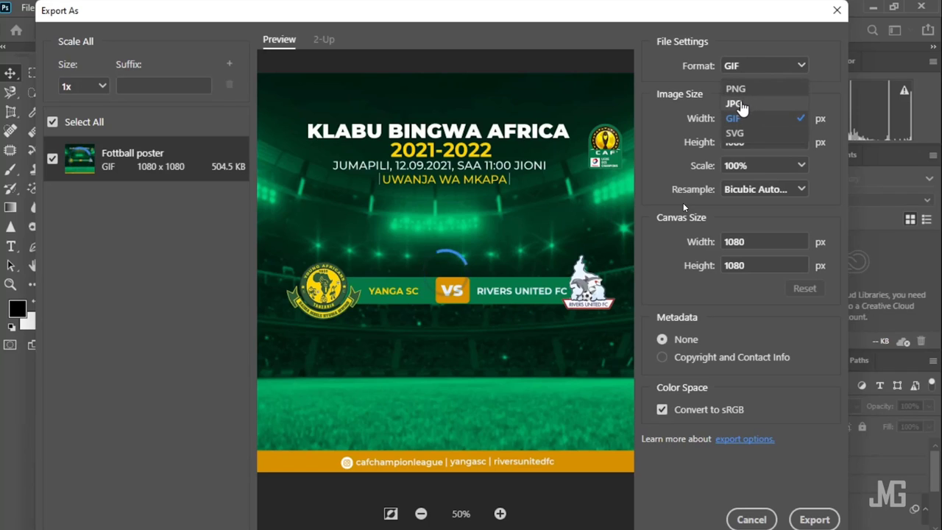
click(748, 103)
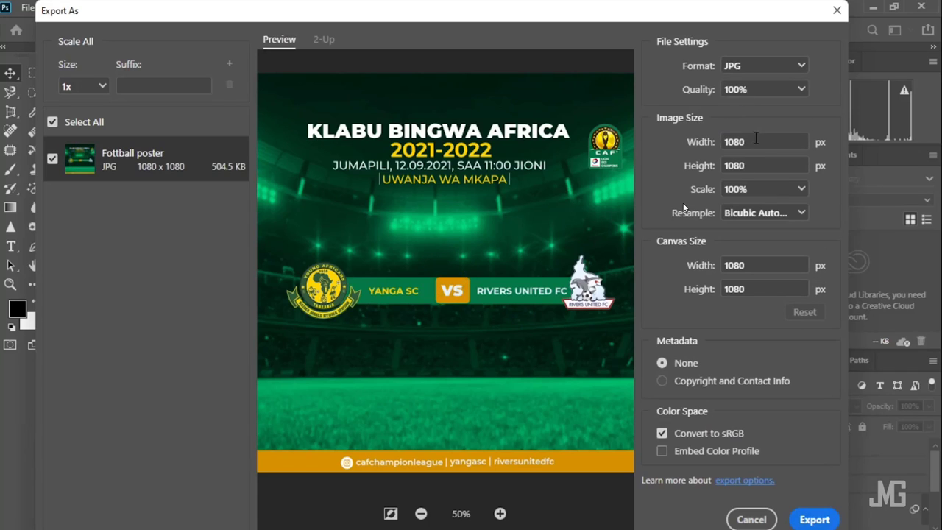